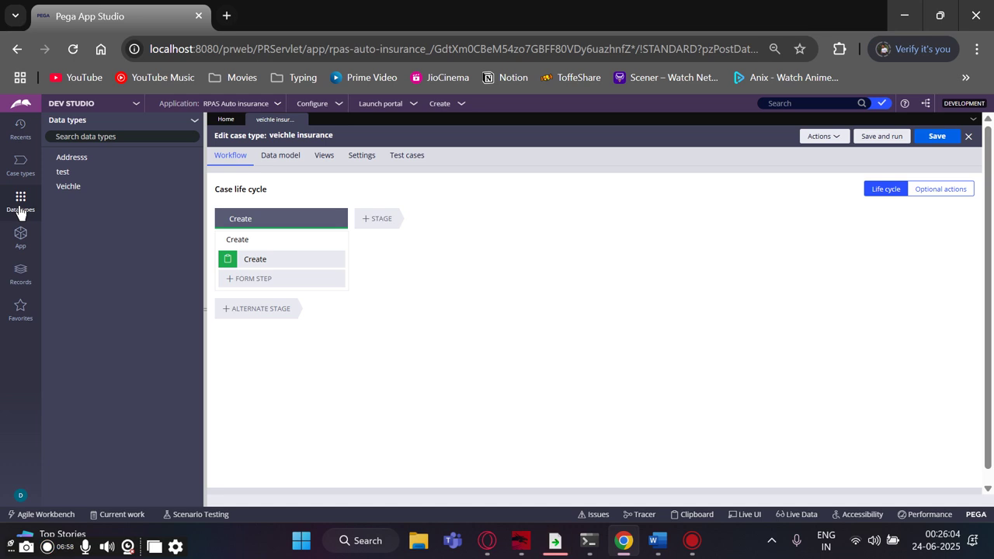
Switch the explorer from data types to the list of case types
{"action": "left_click", "coordinate": [194, 121]}
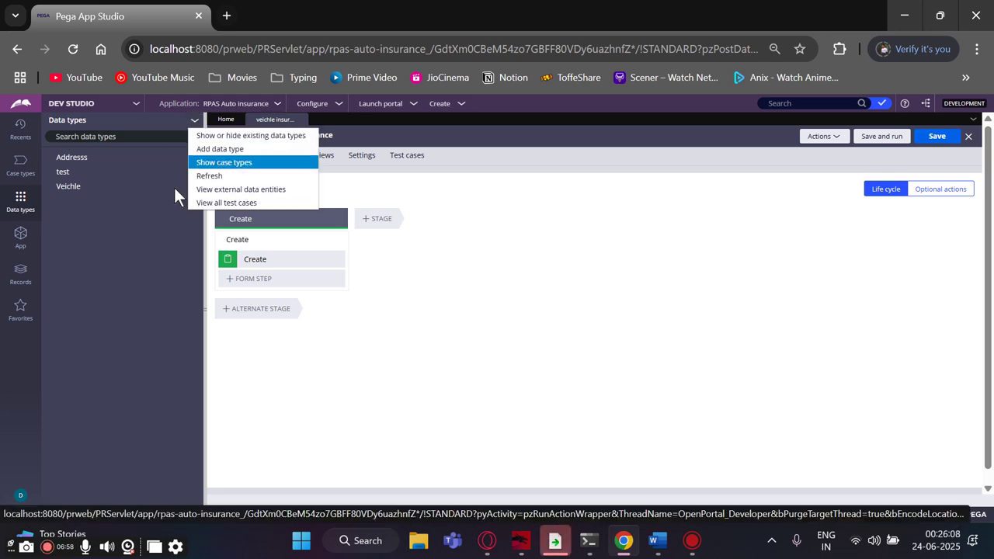
{"action": "left_click", "coordinate": [18, 178]}
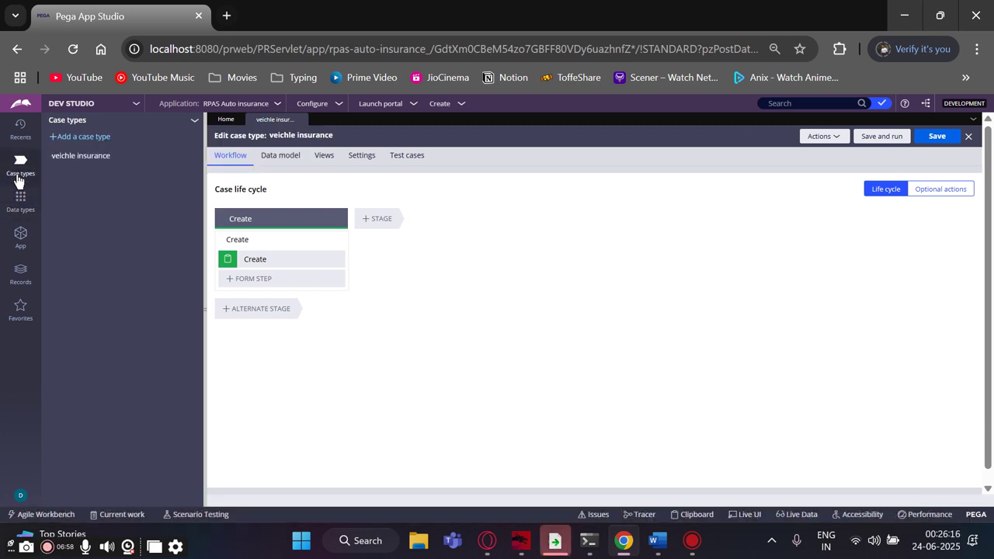
{"action": "left_click", "coordinate": [75, 138]}
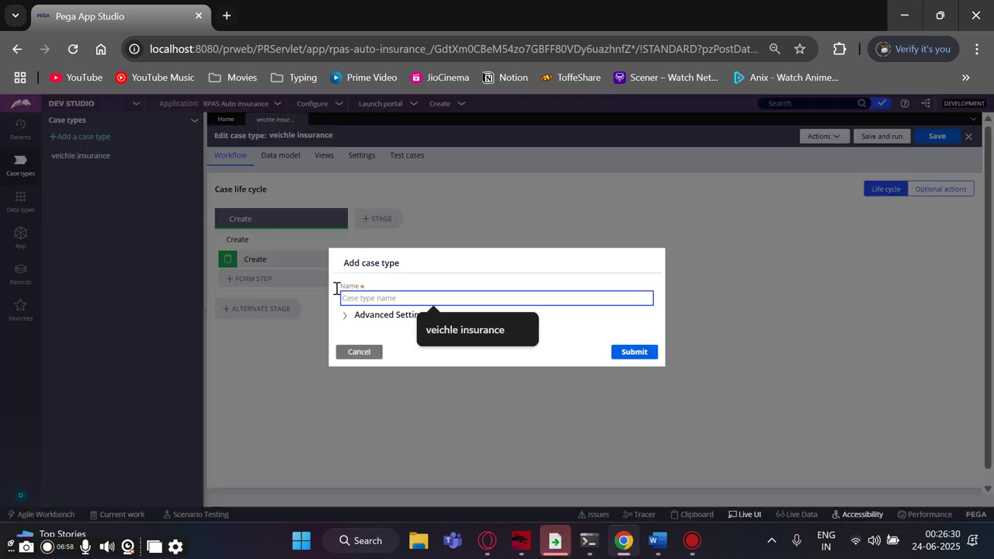
{"action": "left_click", "coordinate": [141, 285]}
{"action": "left_click", "coordinate": [347, 357]}
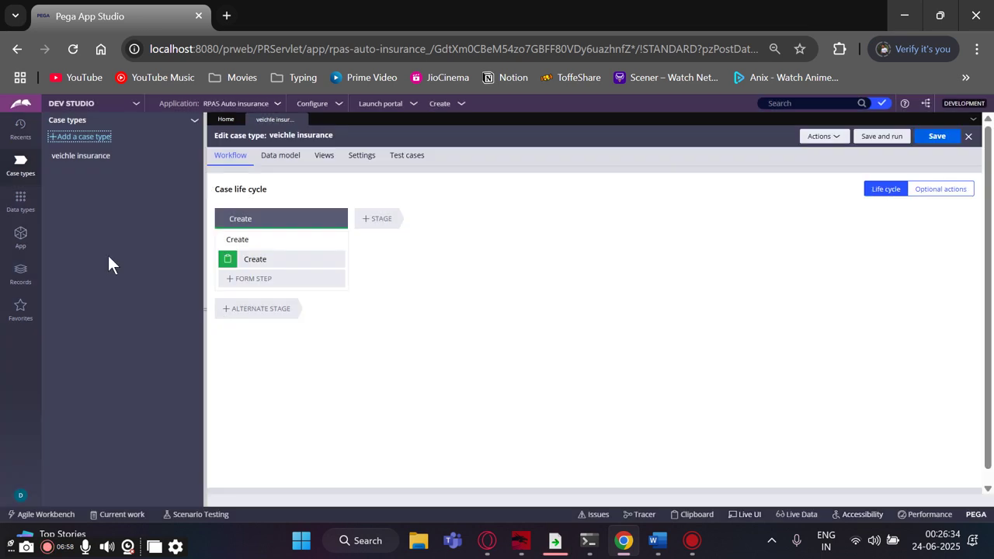
Open the veichle insurance case type and compare its Create stage, process and step with the definitions in the Word notes
{"action": "left_click", "coordinate": [89, 158]}
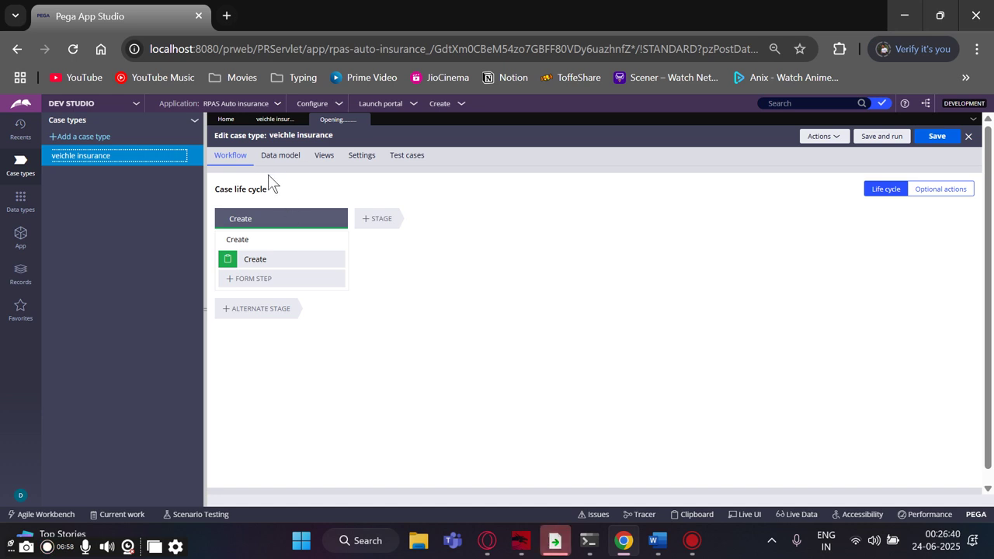
{"action": "left_click", "coordinate": [658, 541]}
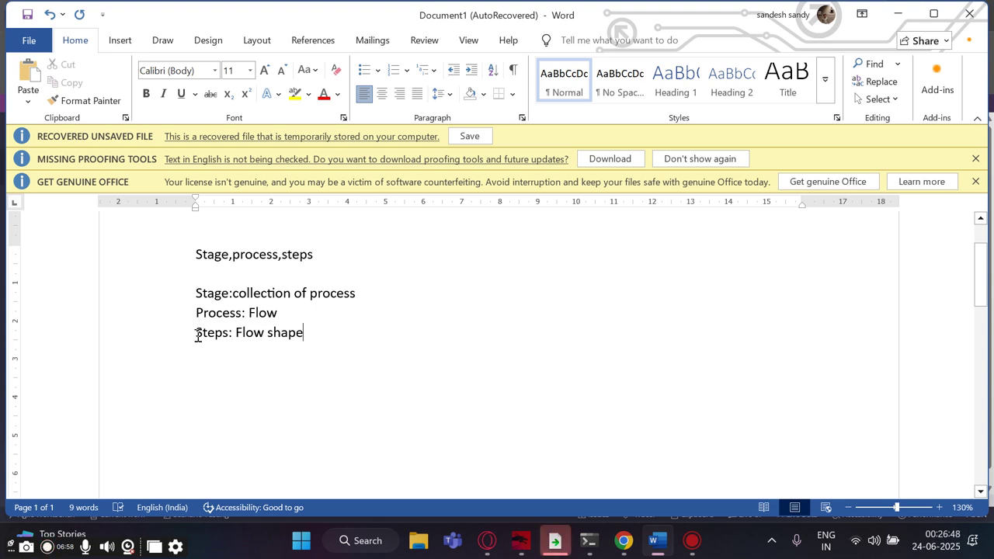
{"action": "left_click", "coordinate": [624, 540]}
{"action": "left_click", "coordinate": [245, 220]}
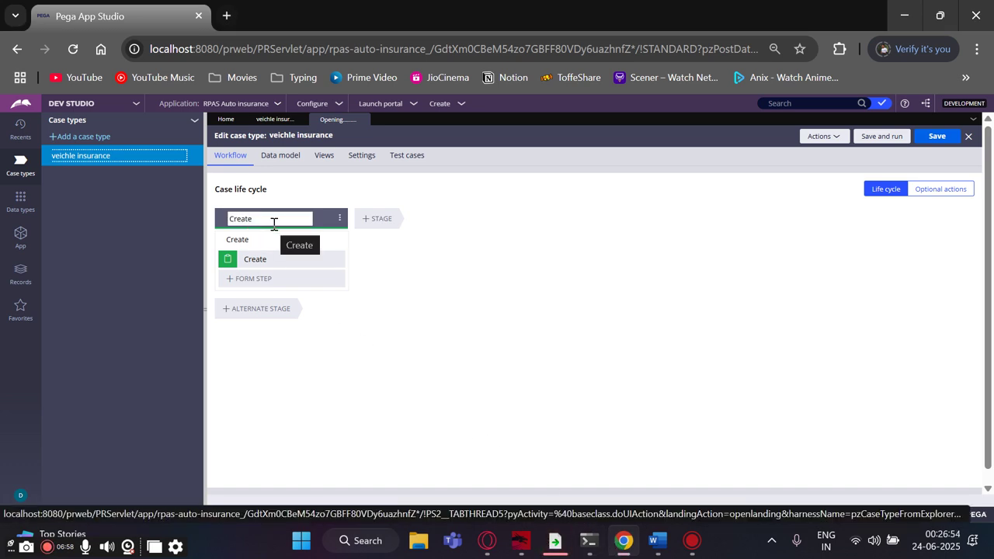
{"action": "key", "text": "Return"}
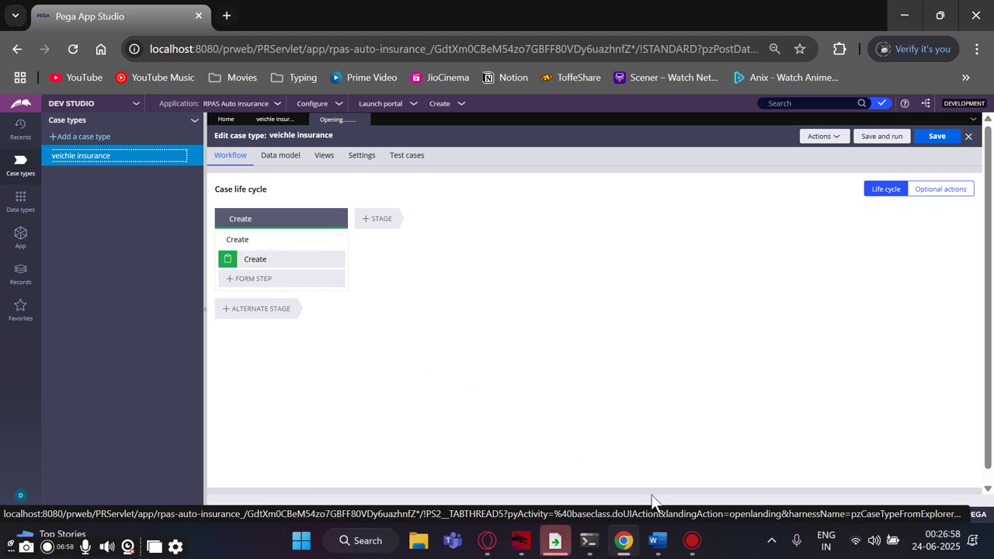
{"action": "left_click", "coordinate": [658, 542]}
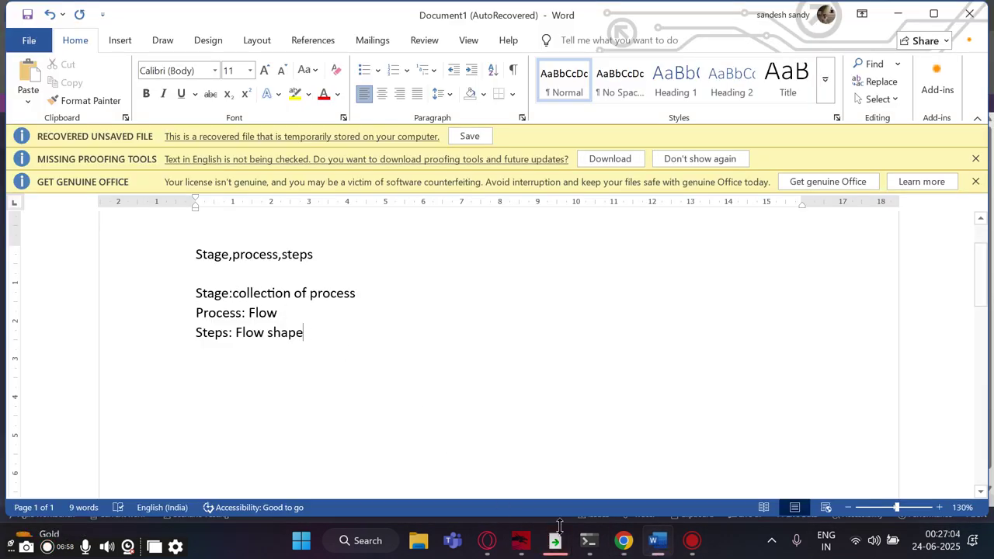
{"action": "left_click", "coordinate": [633, 541]}
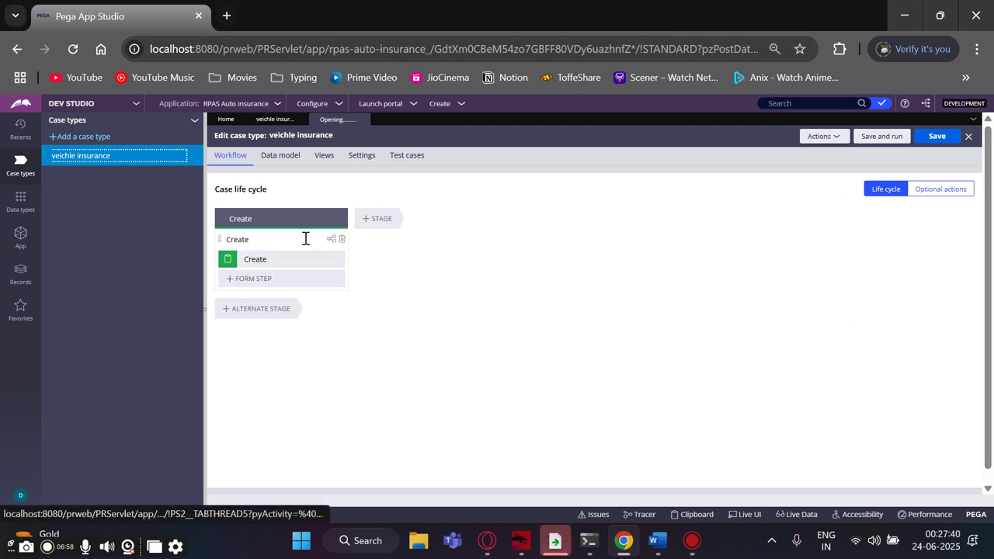
{"action": "left_click", "coordinate": [656, 540]}
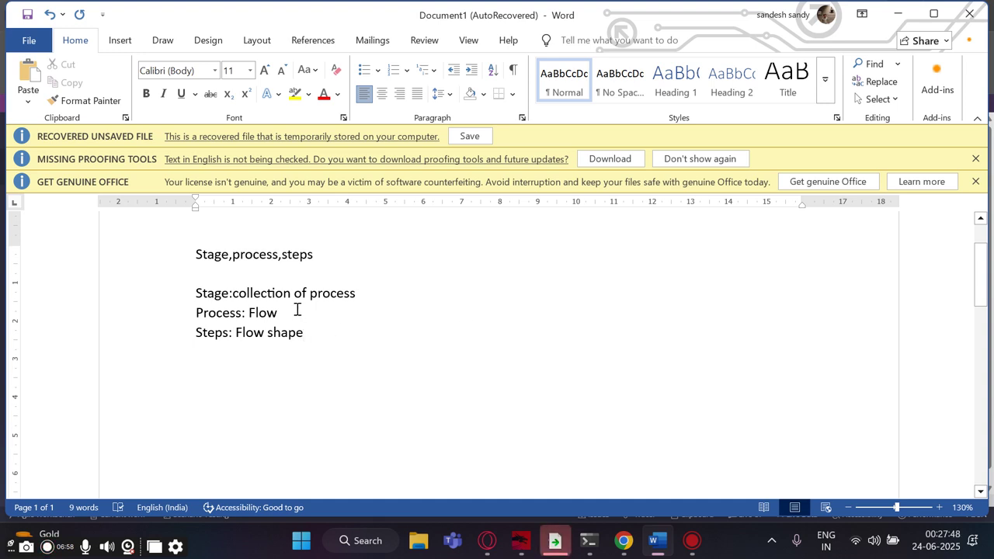
{"action": "left_click", "coordinate": [625, 542]}
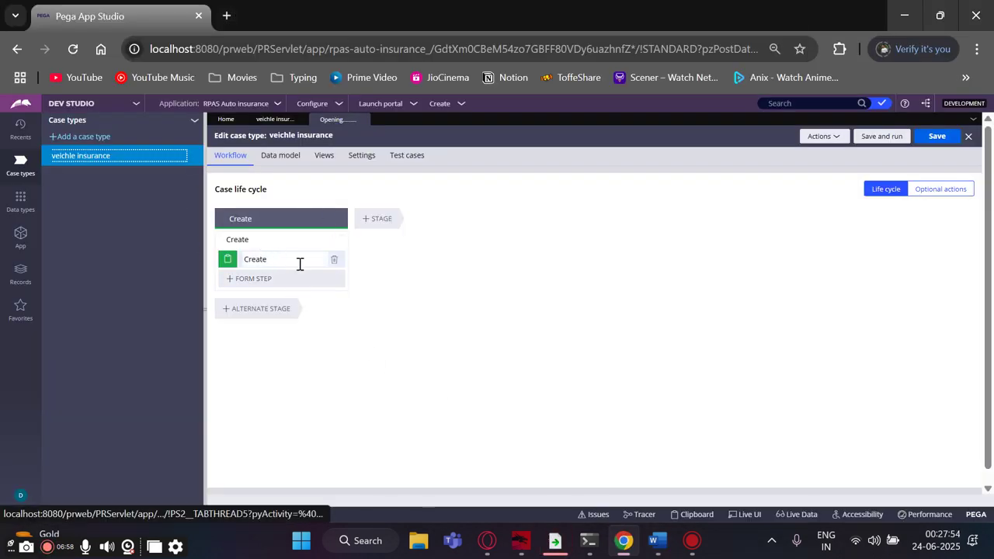
Rename the Create stage in the case life cycle to "customer info"
{"action": "left_click", "coordinate": [272, 220]}
{"action": "double_click", "coordinate": [272, 221]}
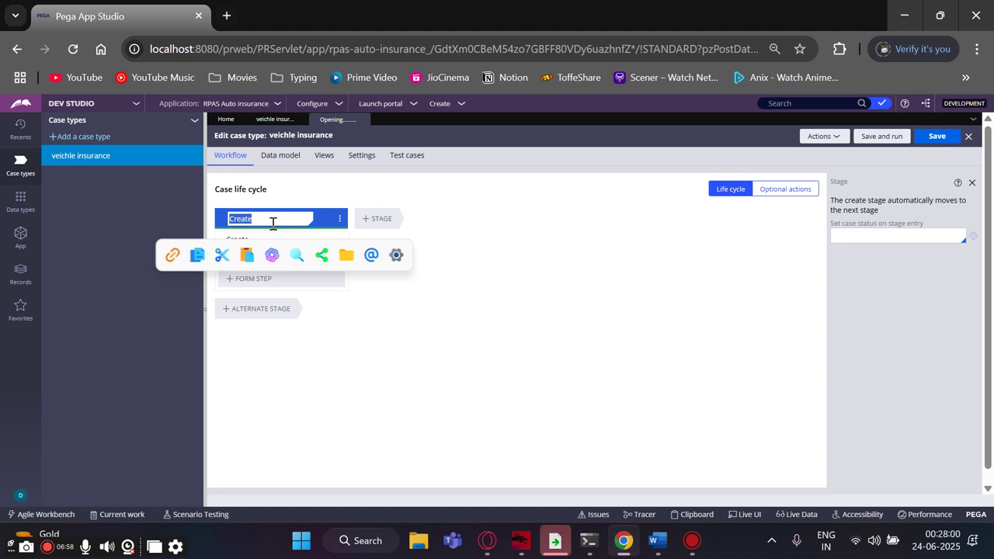
{"action": "key", "text": "BackSpace"}
{"action": "type", "text": "lu"}
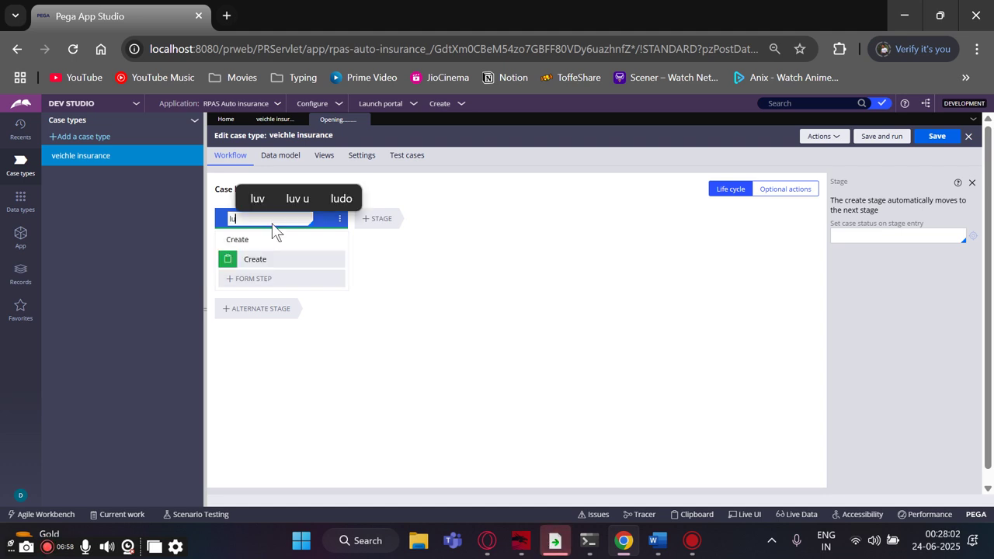
{"action": "key", "text": "BackSpace"}
{"action": "key", "text": "BackSpace"}
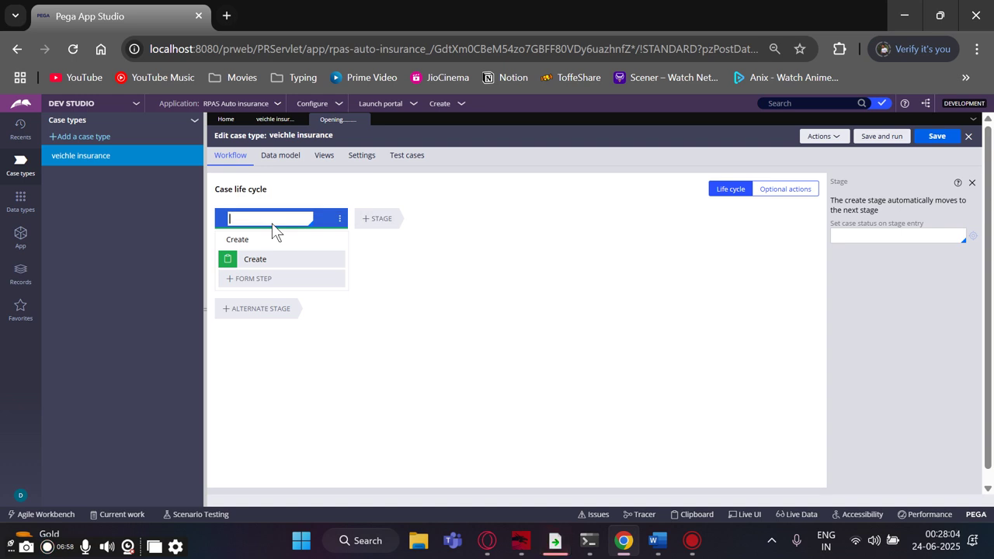
{"action": "type", "text": "cusr"}
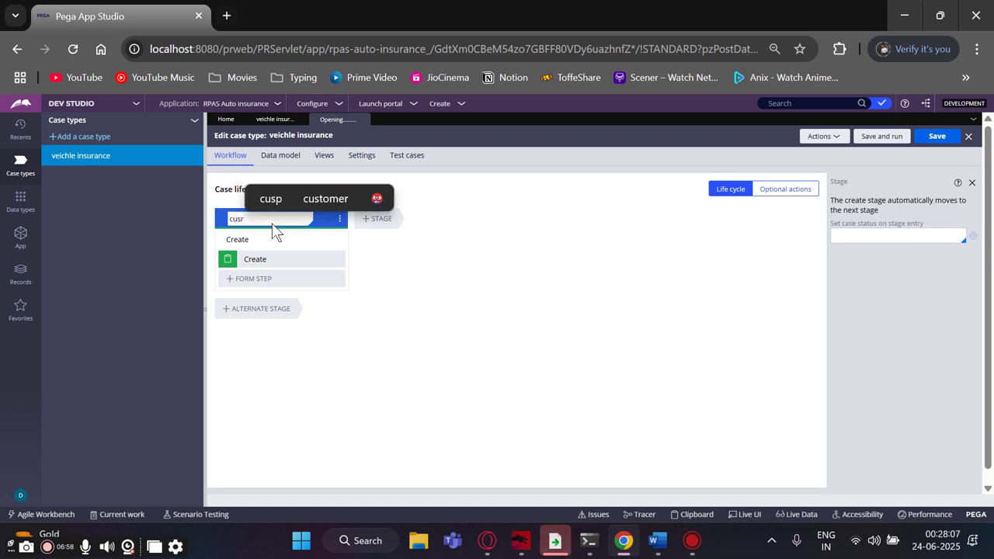
{"action": "key", "text": "BackSpace"}
{"action": "type", "text": "to"}
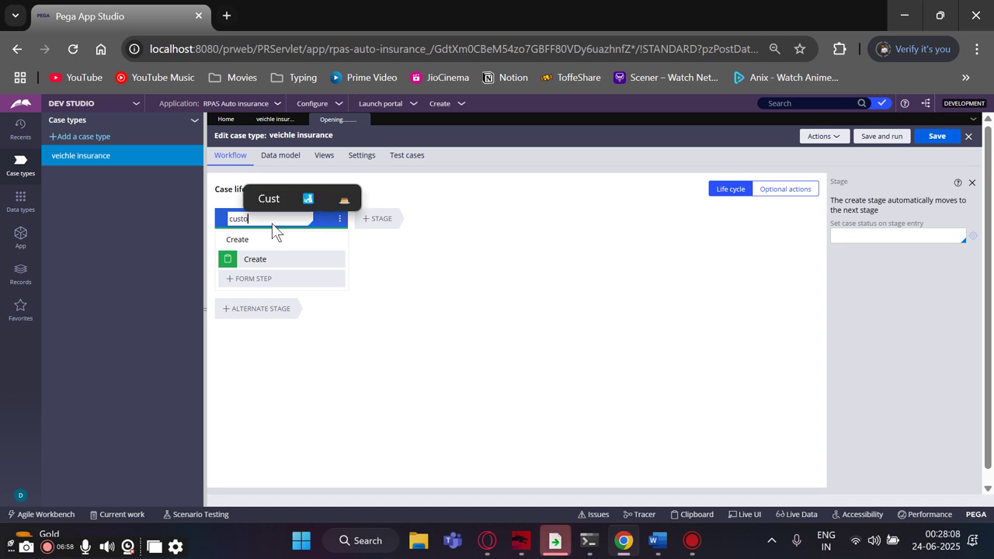
{"action": "type", "text": "mer info"}
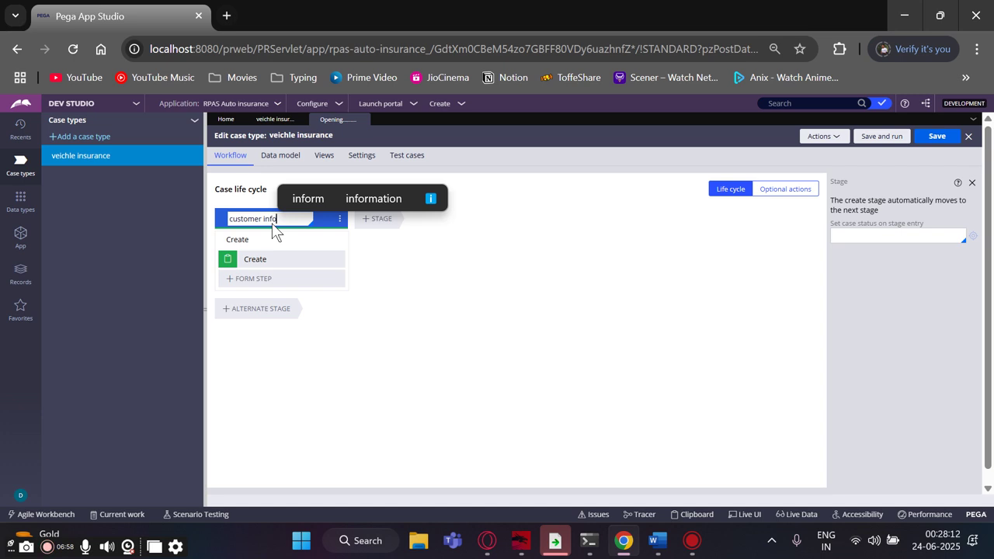
Open the flow behind the Create process and view the properties of its Create connector
{"action": "left_click", "coordinate": [269, 241]}
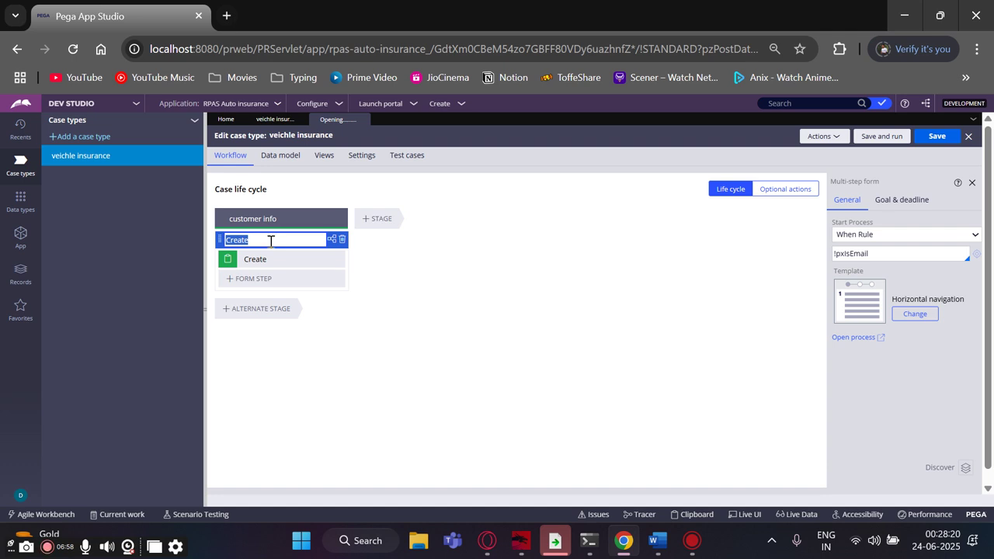
{"action": "left_click", "coordinate": [854, 339]}
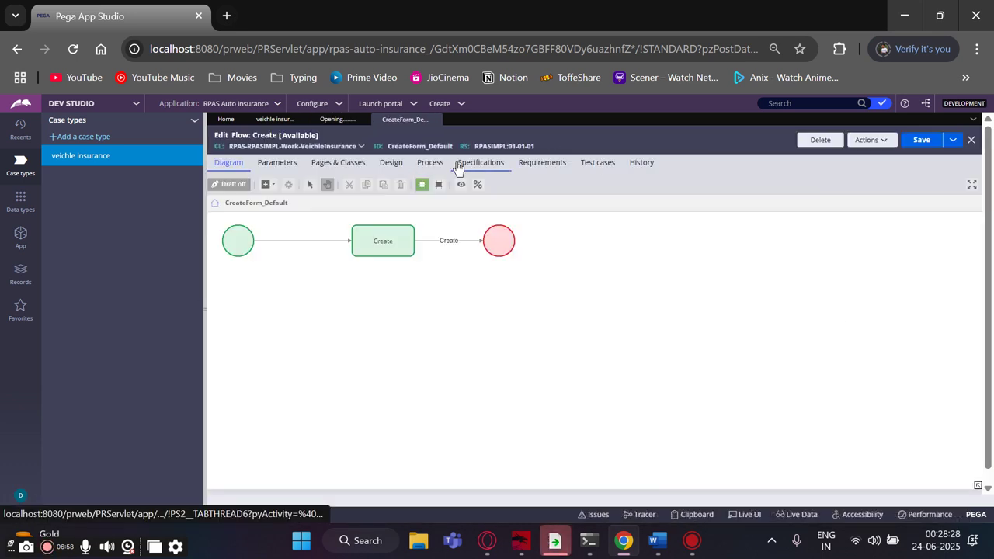
{"action": "double_click", "coordinate": [441, 242]}
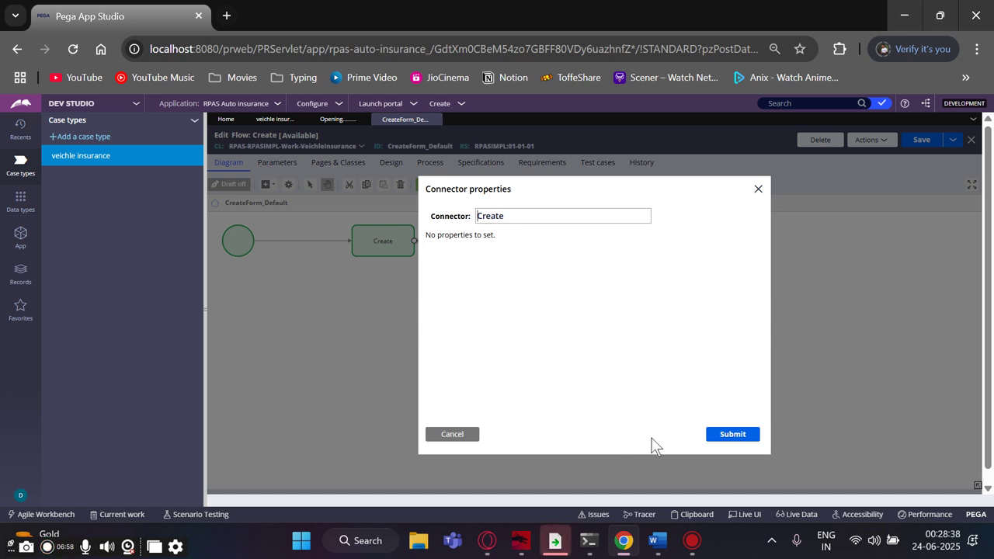
{"action": "left_click", "coordinate": [758, 190]}
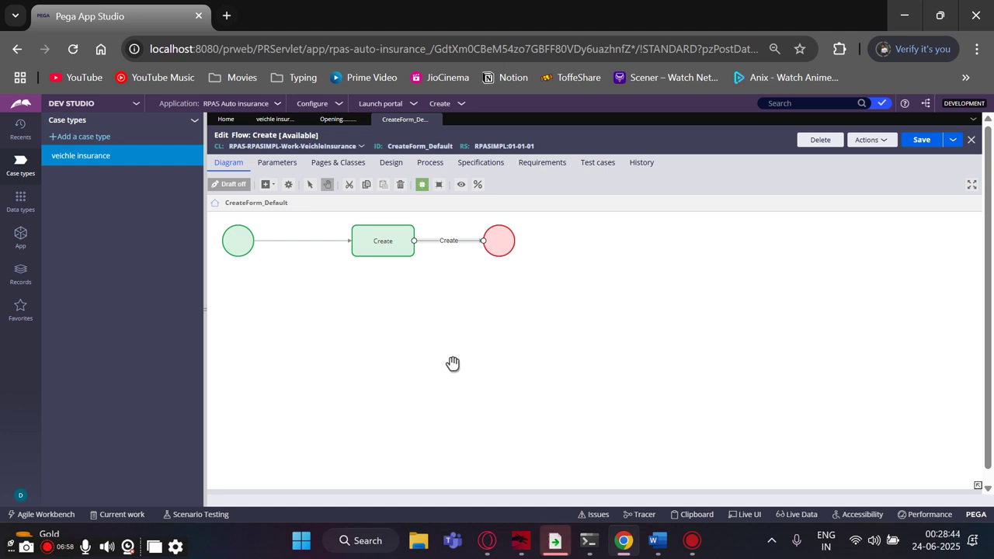
Check the flow's category and work class in its design settings, and view the Create assignment's properties in the diagram
{"action": "left_click", "coordinate": [387, 165]}
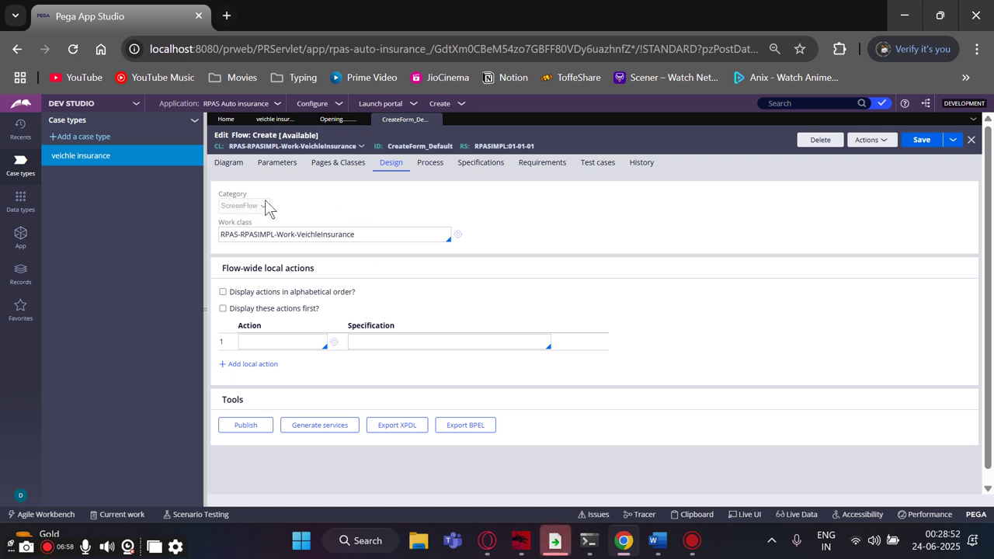
{"action": "left_click", "coordinate": [233, 168]}
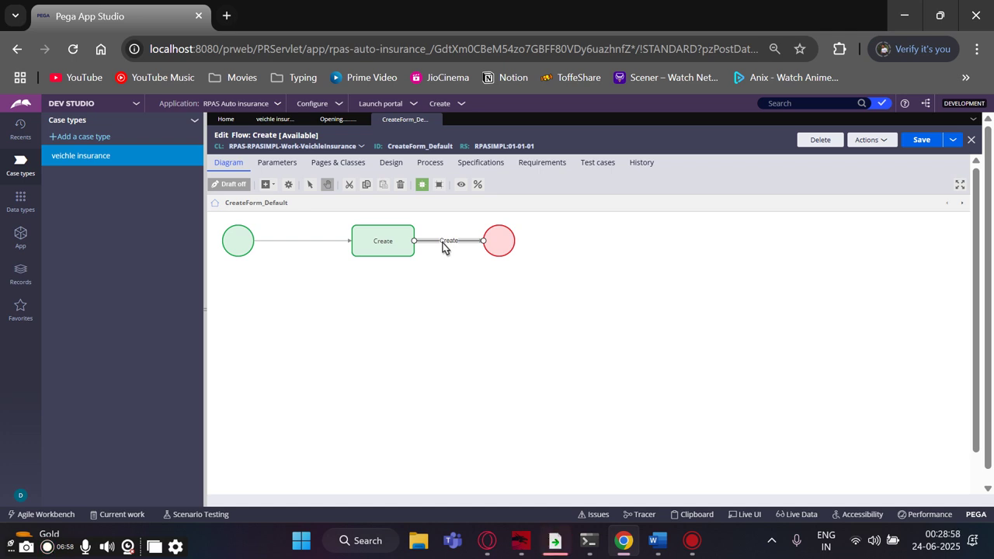
{"action": "left_click", "coordinate": [357, 241]}
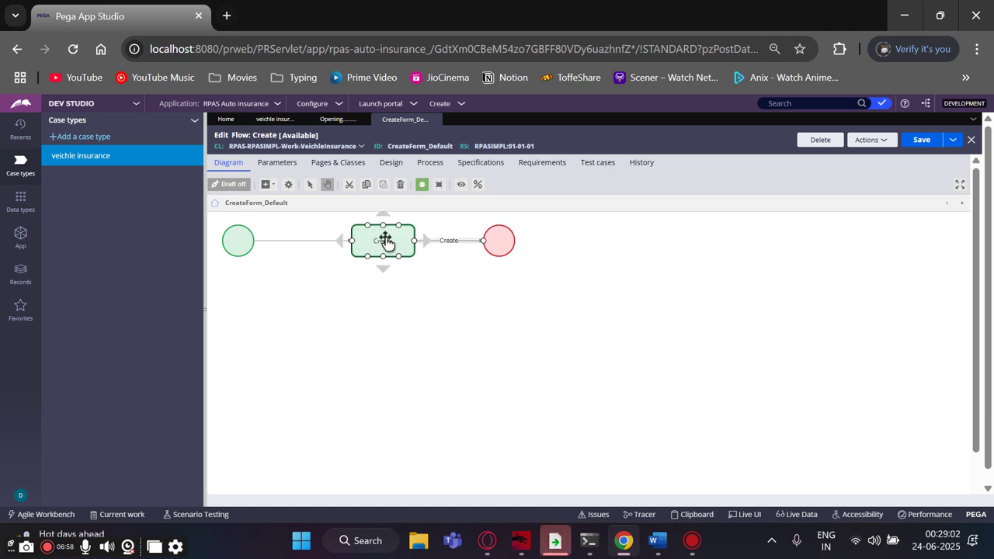
{"action": "double_click", "coordinate": [385, 240]}
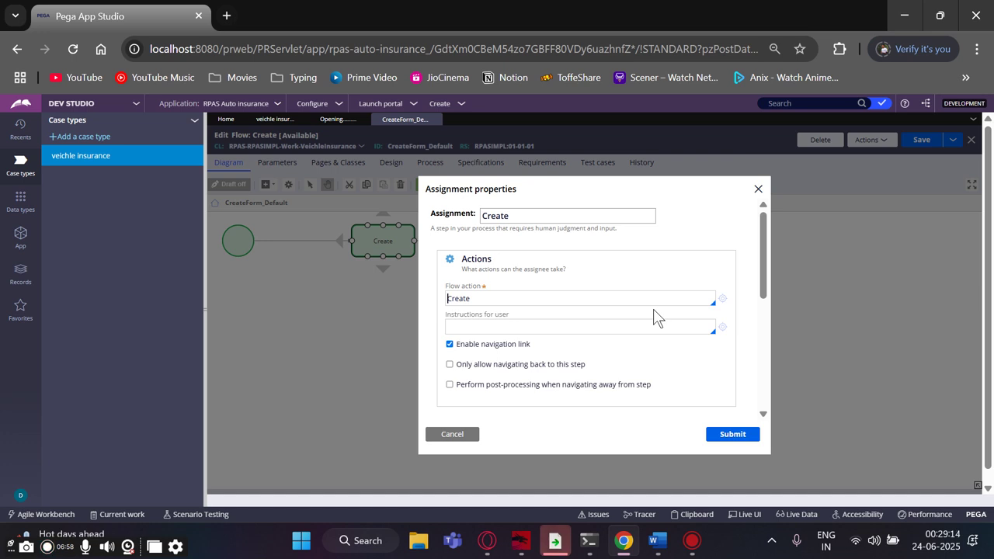
{"action": "left_click", "coordinate": [452, 435]}
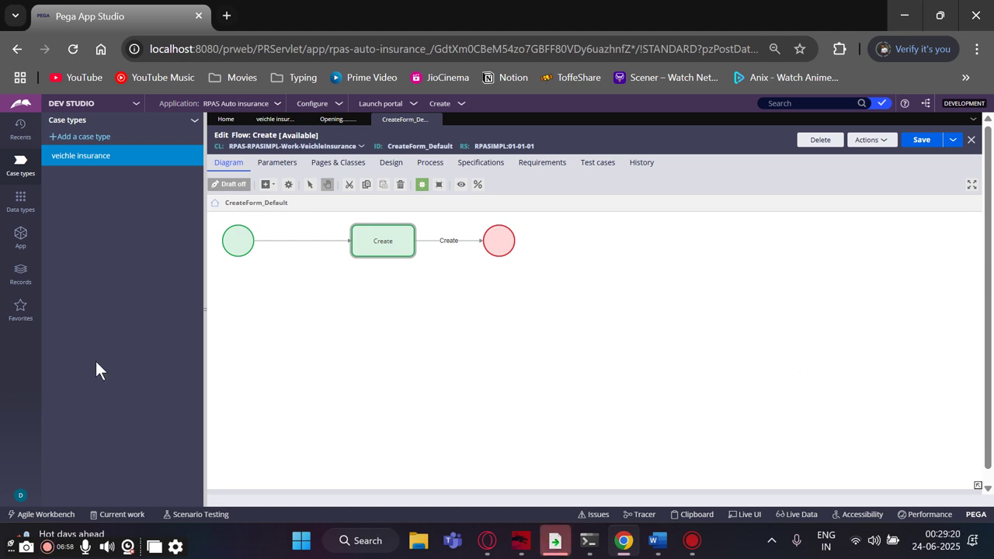
Examine the veichle insurance class in the application explorer, expanding its data model, process, reports and SysAdmin rules
{"action": "left_click", "coordinate": [325, 120]}
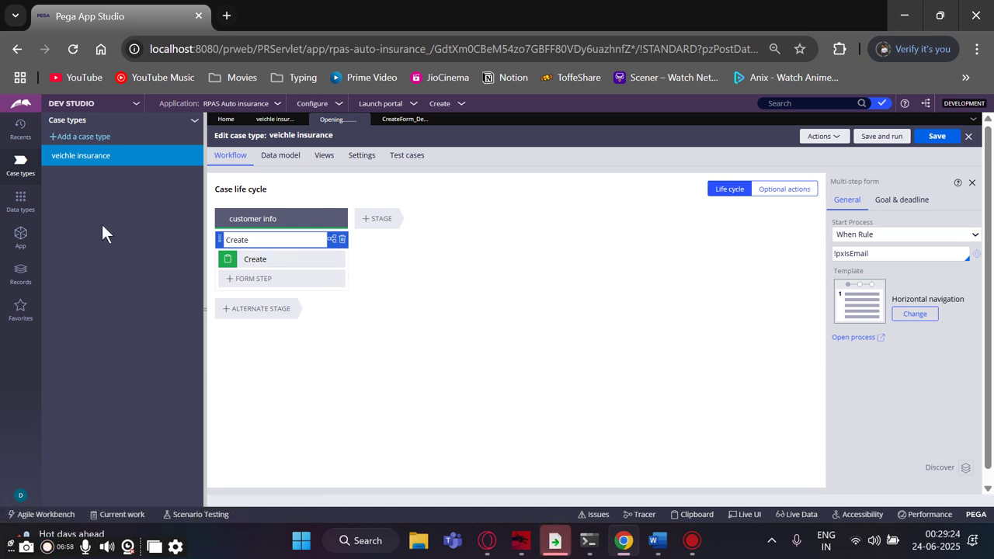
{"action": "left_click", "coordinate": [20, 236]}
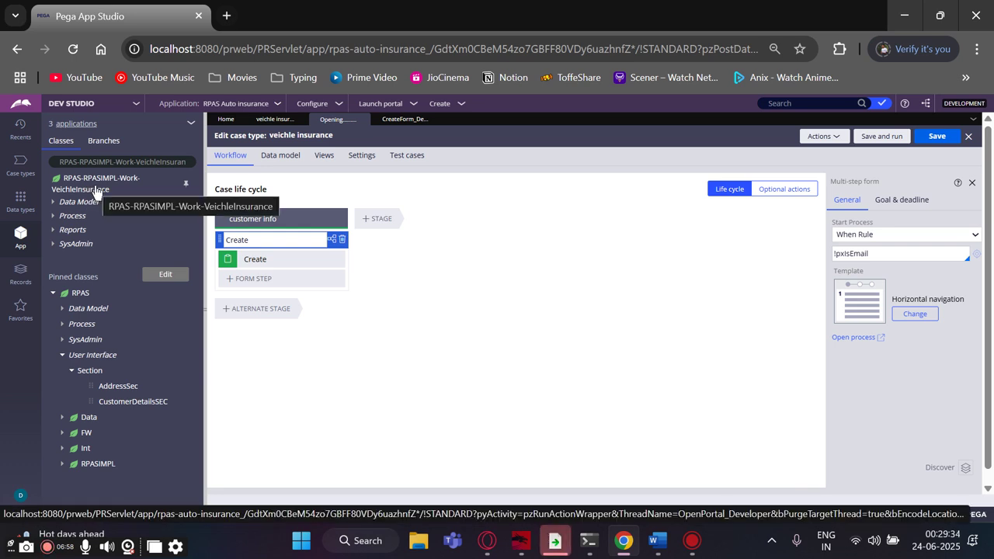
{"action": "left_click", "coordinate": [54, 206]}
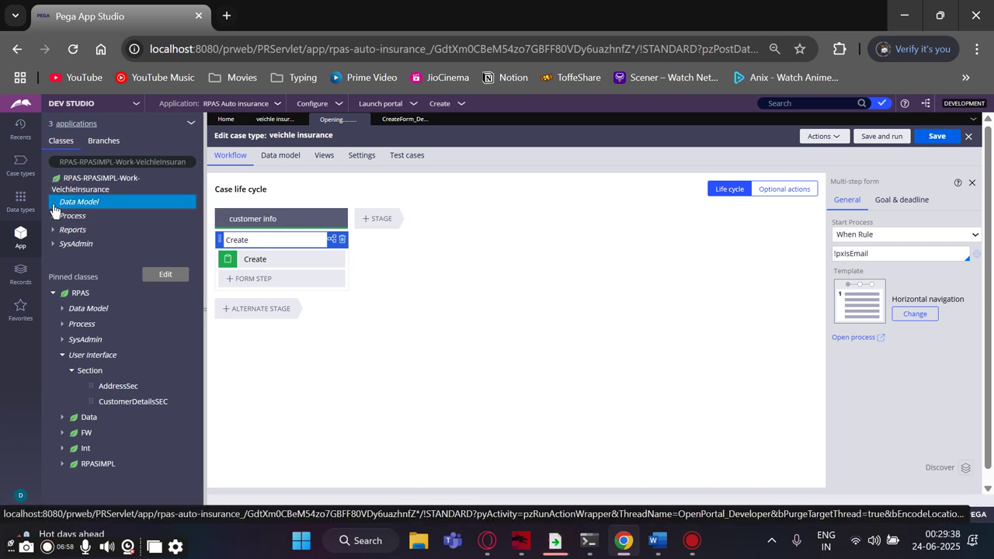
{"action": "left_click", "coordinate": [63, 218]}
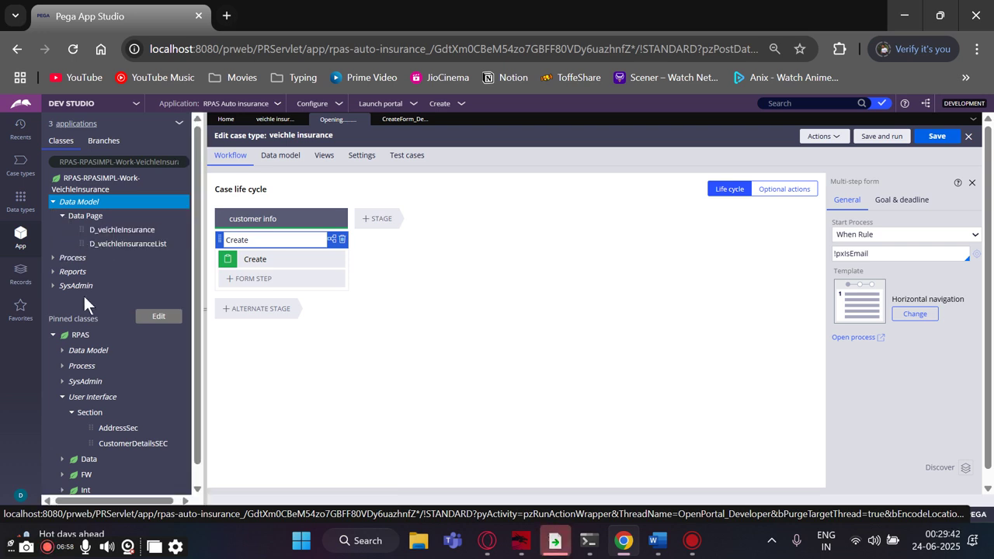
{"action": "left_click", "coordinate": [54, 259]}
{"action": "left_click", "coordinate": [62, 272]}
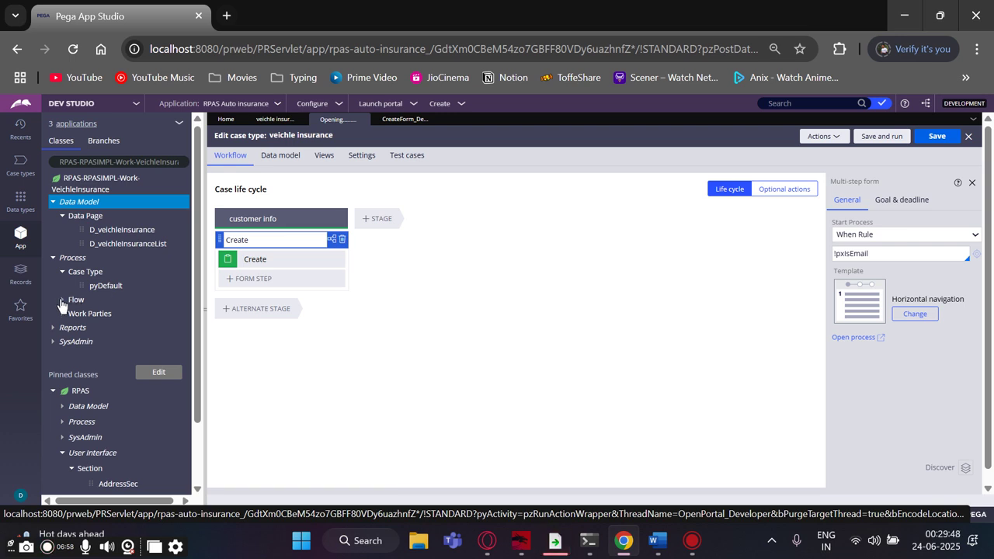
{"action": "left_click", "coordinate": [62, 301]}
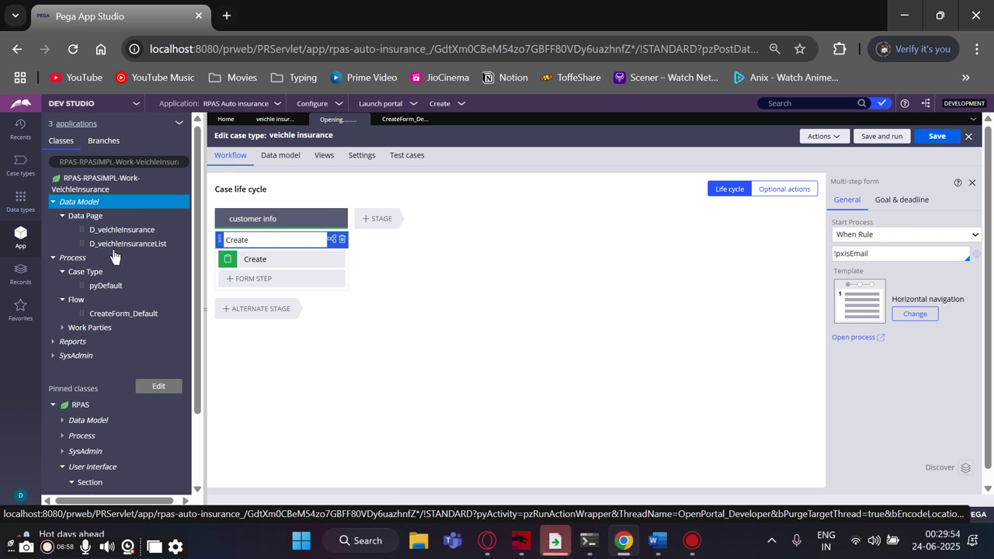
{"action": "left_click", "coordinate": [63, 328]}
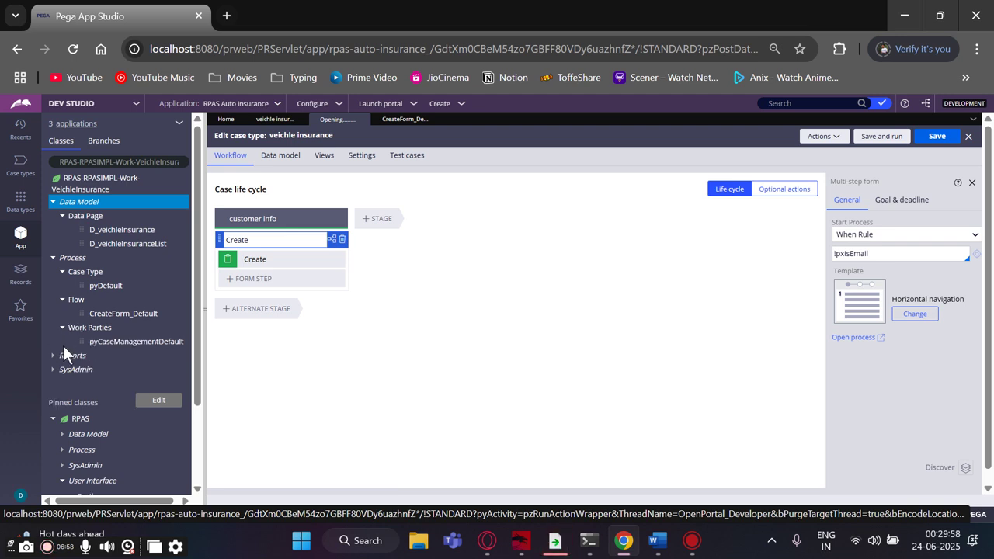
{"action": "left_click", "coordinate": [52, 356]}
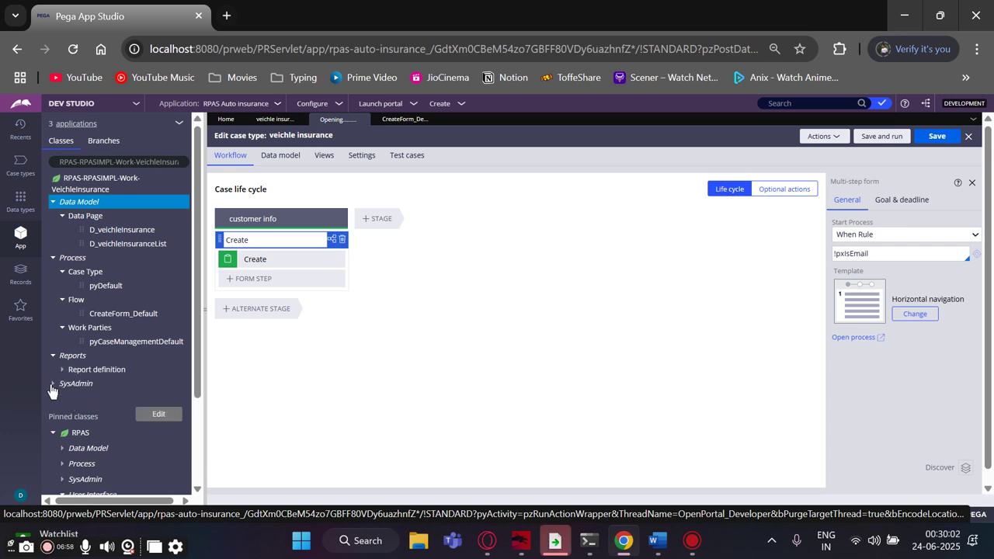
{"action": "left_click", "coordinate": [52, 385]}
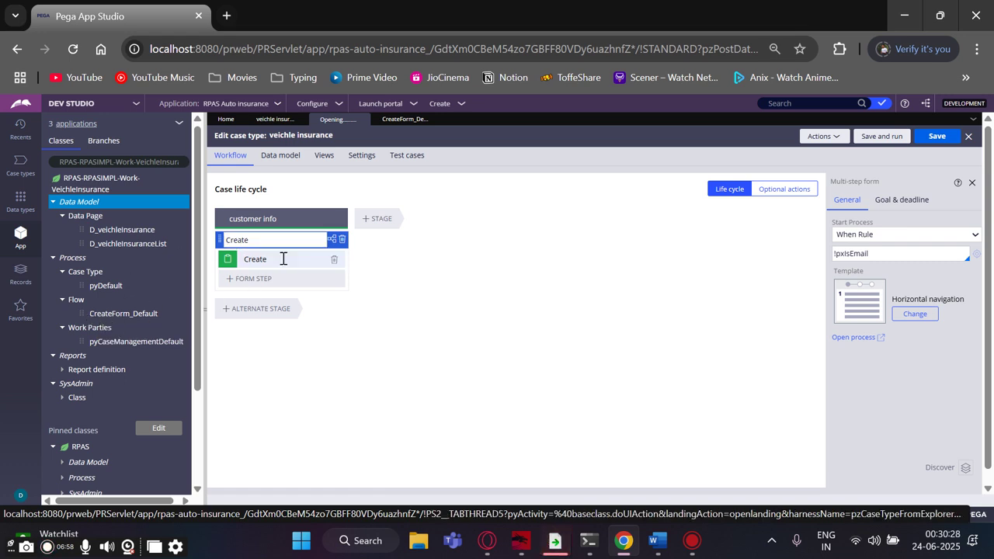
Delete the Create step and the Create process from the customer info stage of the case life cycle
{"action": "left_click", "coordinate": [335, 260]}
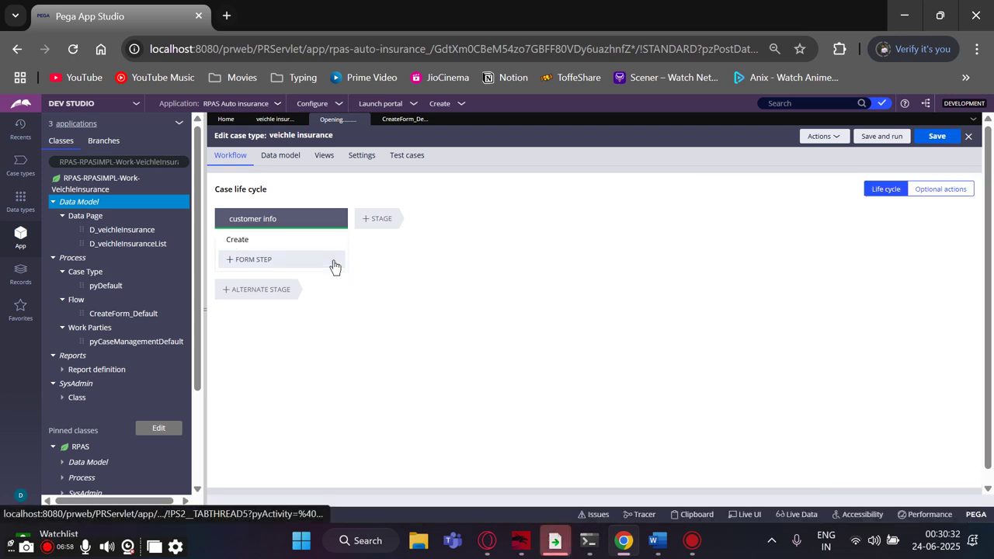
{"action": "left_click", "coordinate": [254, 242]}
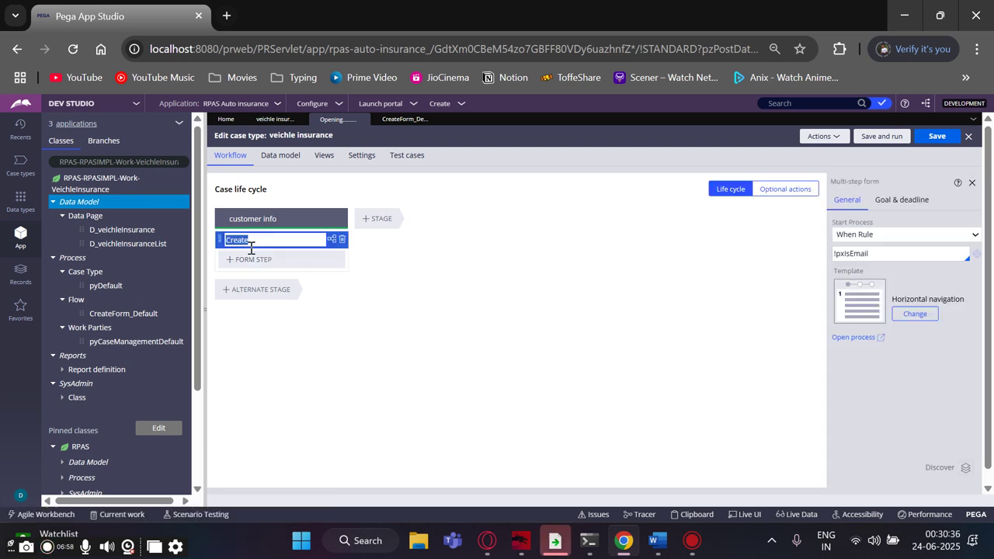
{"action": "left_click", "coordinate": [249, 263]}
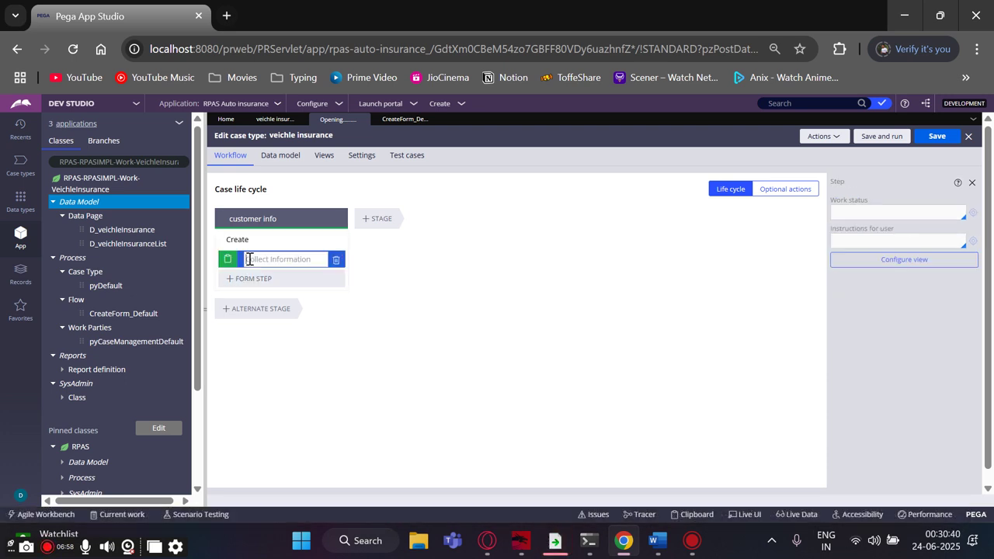
{"action": "left_click", "coordinate": [267, 242]}
{"action": "left_click", "coordinate": [341, 241]}
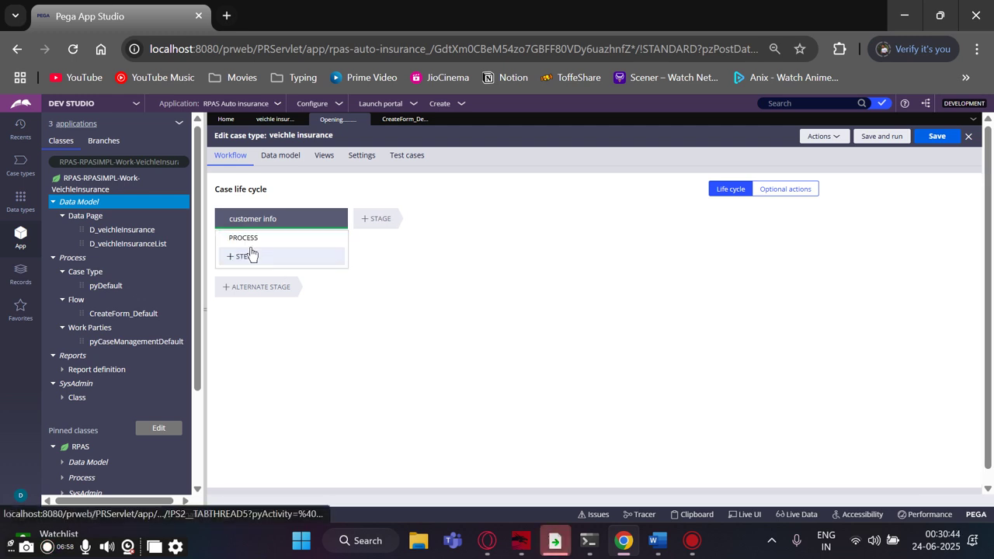
Add a Collect information step in a new process of the customer info stage, consulting the stage, process and step notes in Word
{"action": "left_click", "coordinate": [238, 267]}
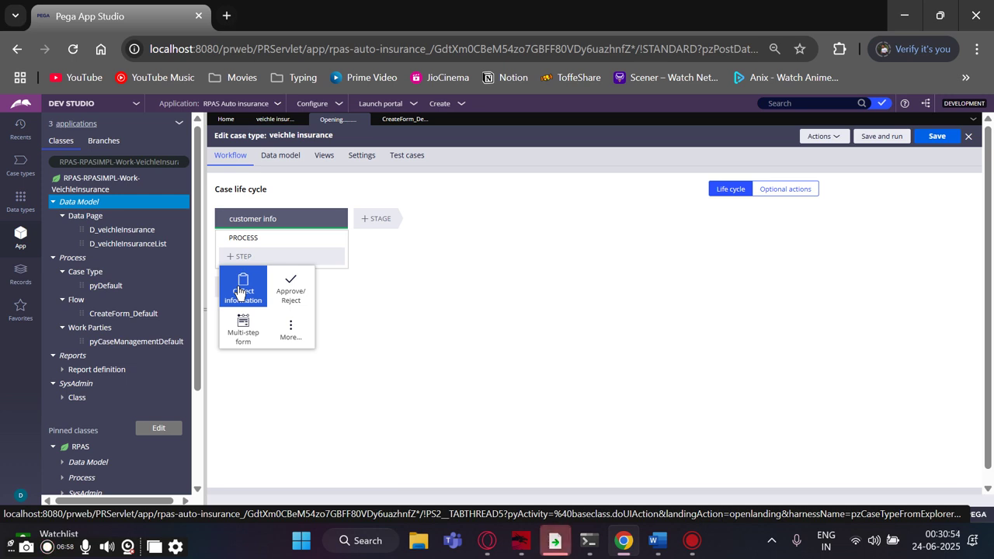
{"action": "left_click", "coordinate": [658, 541]}
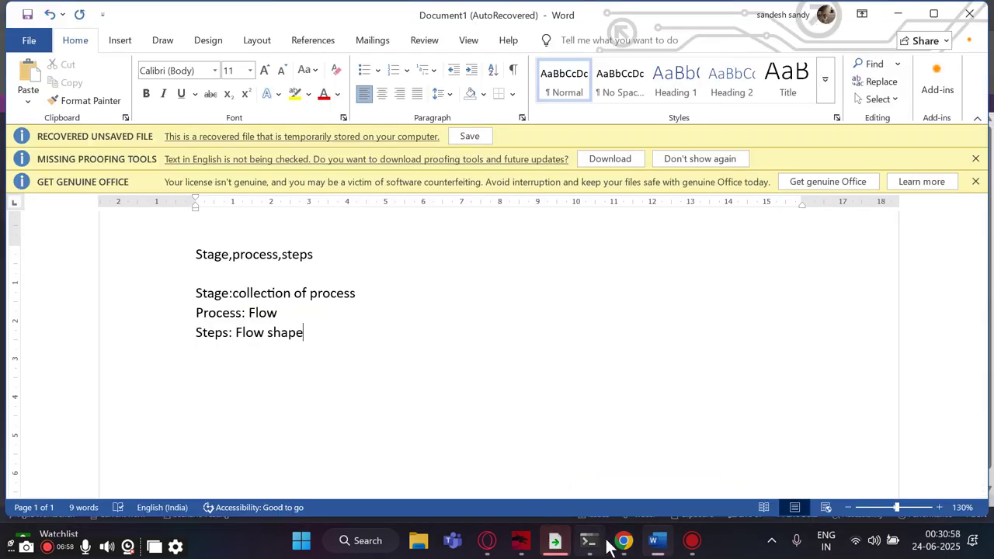
{"action": "mouse_move", "coordinate": [592, 543]}
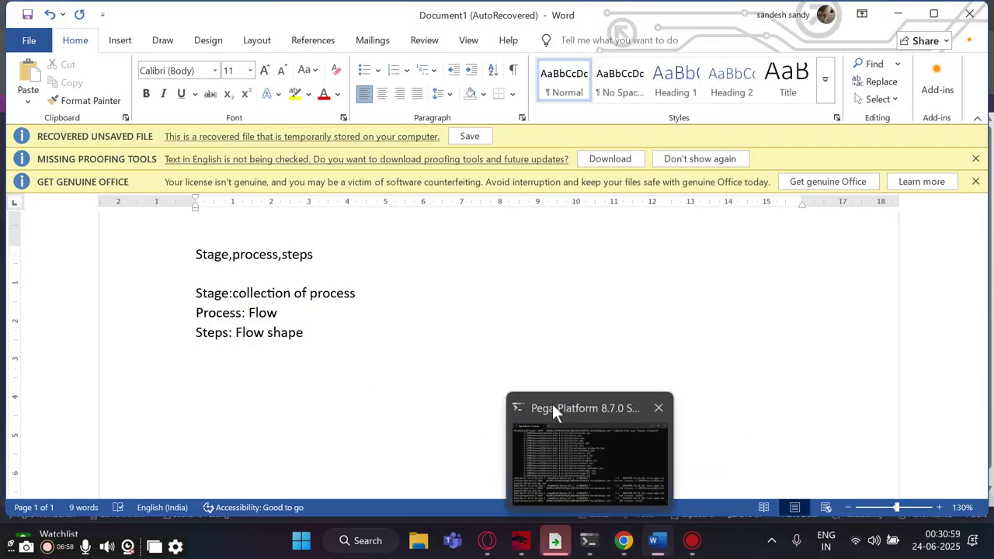
{"action": "left_click", "coordinate": [623, 541]}
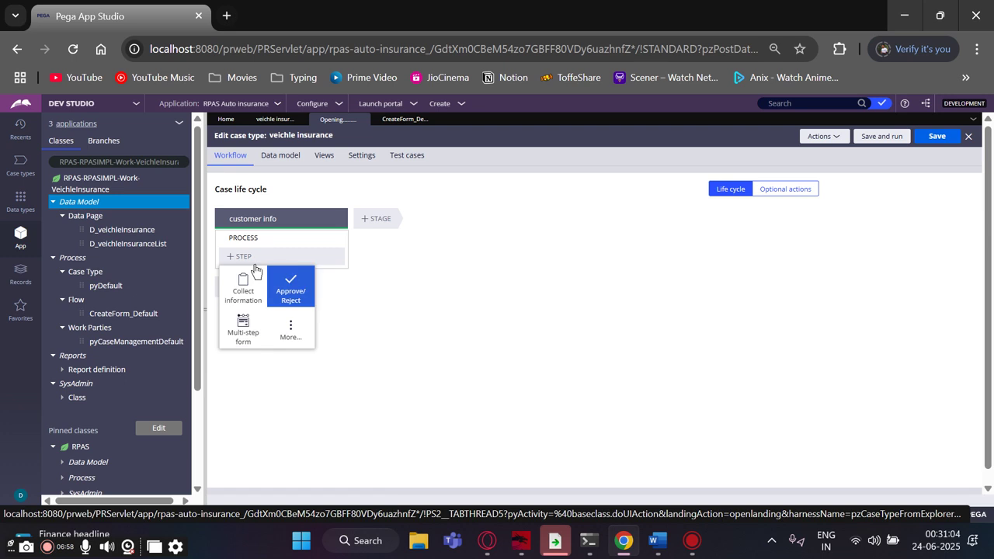
{"action": "left_click", "coordinate": [237, 287]}
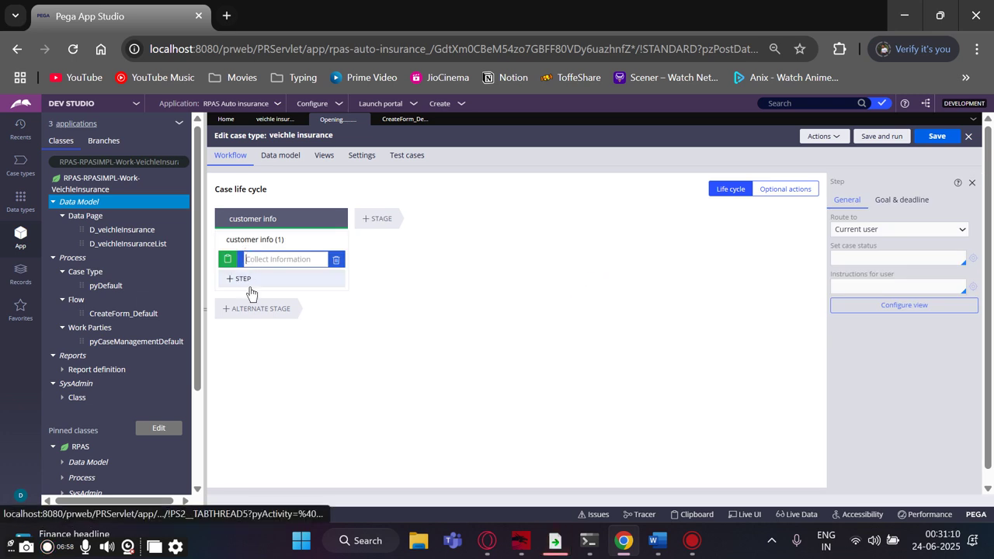
Rename the new process under the customer info stage to "customer info"
{"action": "left_click", "coordinate": [285, 239]}
{"action": "left_click", "coordinate": [285, 239]}
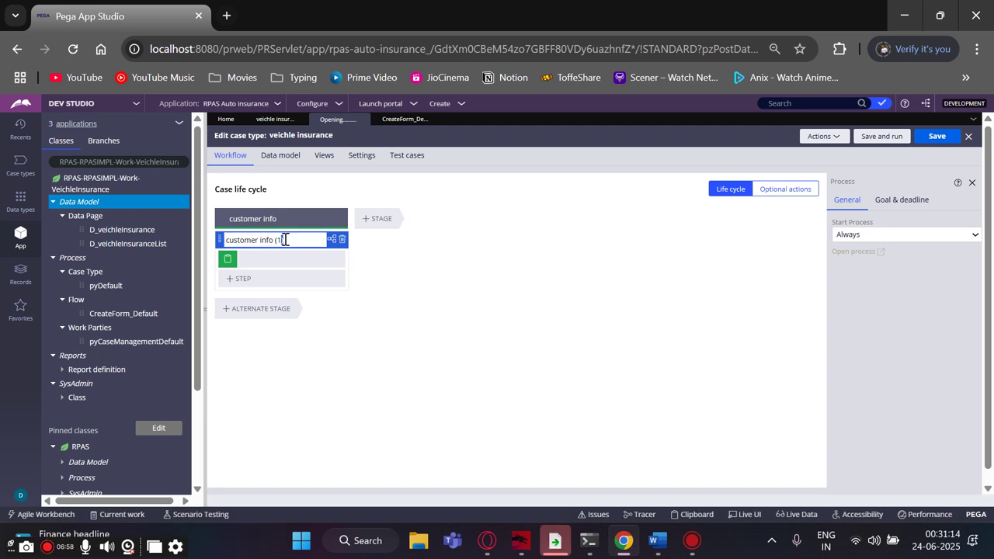
{"action": "left_click", "coordinate": [285, 239]}
{"action": "double_click", "coordinate": [285, 239]}
{"action": "left_click", "coordinate": [287, 240]}
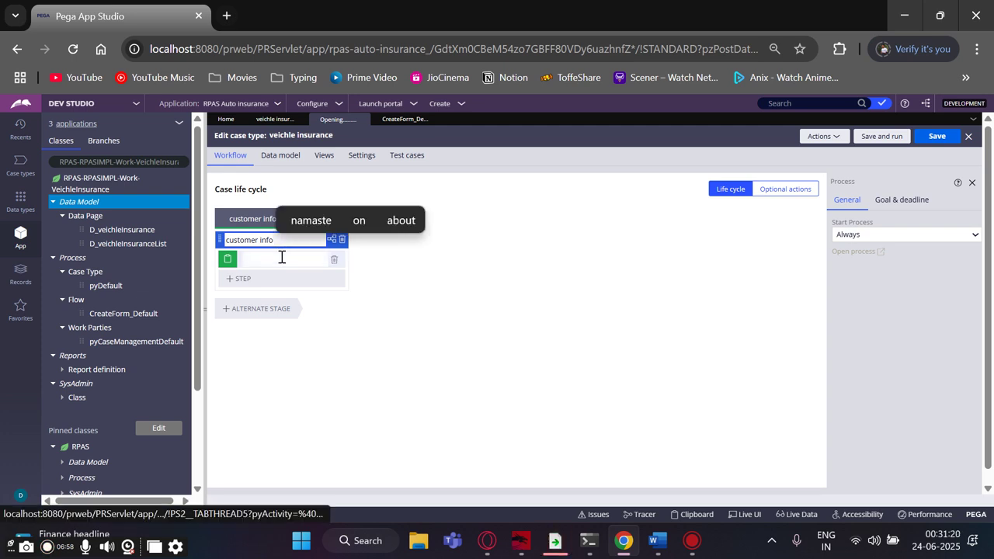
Name the collect information step of the customer info process "Collect Customer details"
{"action": "left_click", "coordinate": [269, 259]}
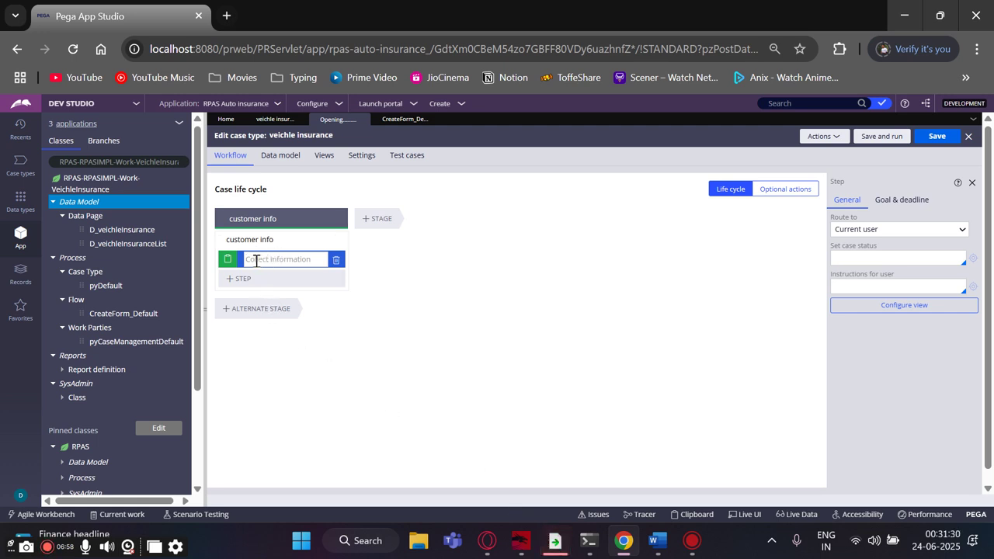
{"action": "type", "text": "Ci"}
{"action": "key", "text": "BackSpace"}
{"action": "type", "text": "ollect "}
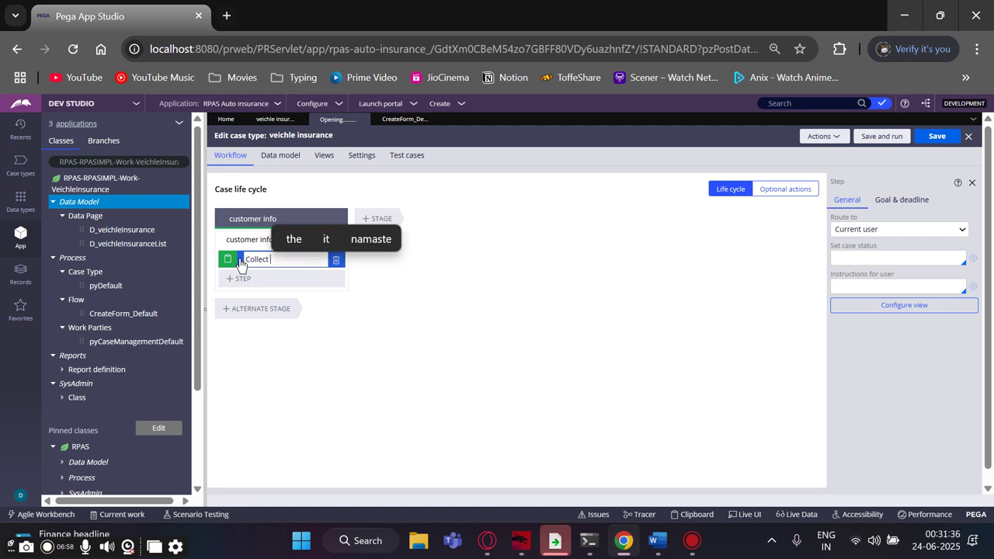
{"action": "type", "text": "Cust"}
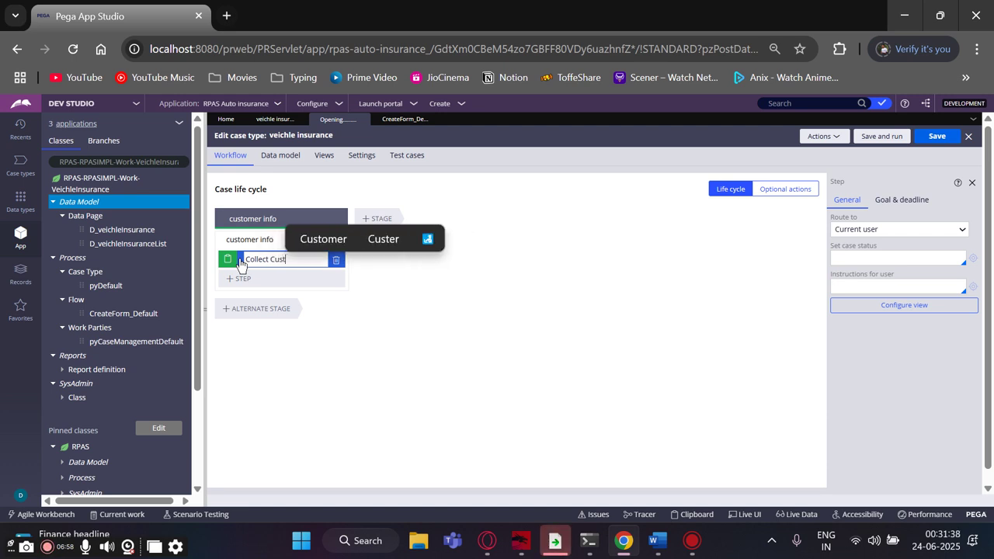
{"action": "type", "text": "omer deta"}
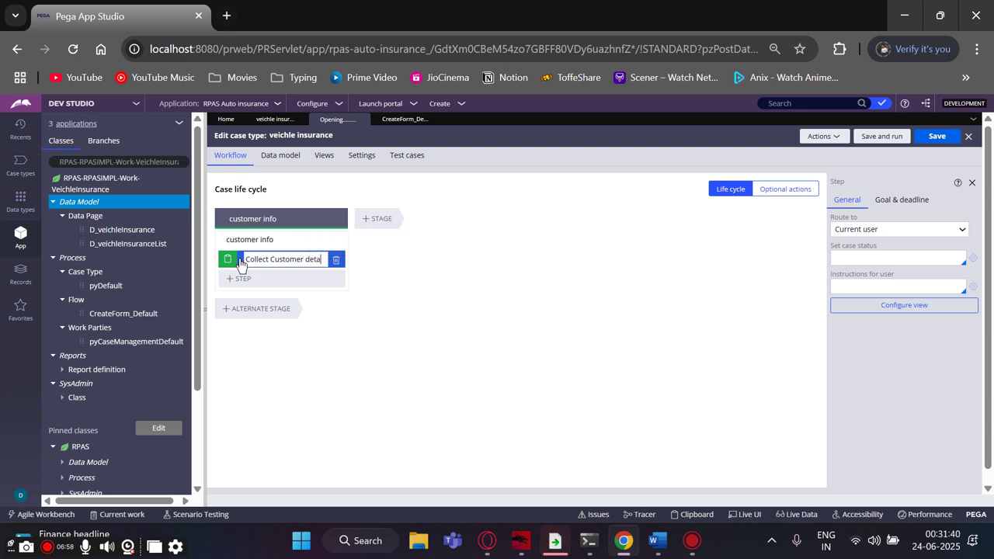
{"action": "type", "text": "ils"}
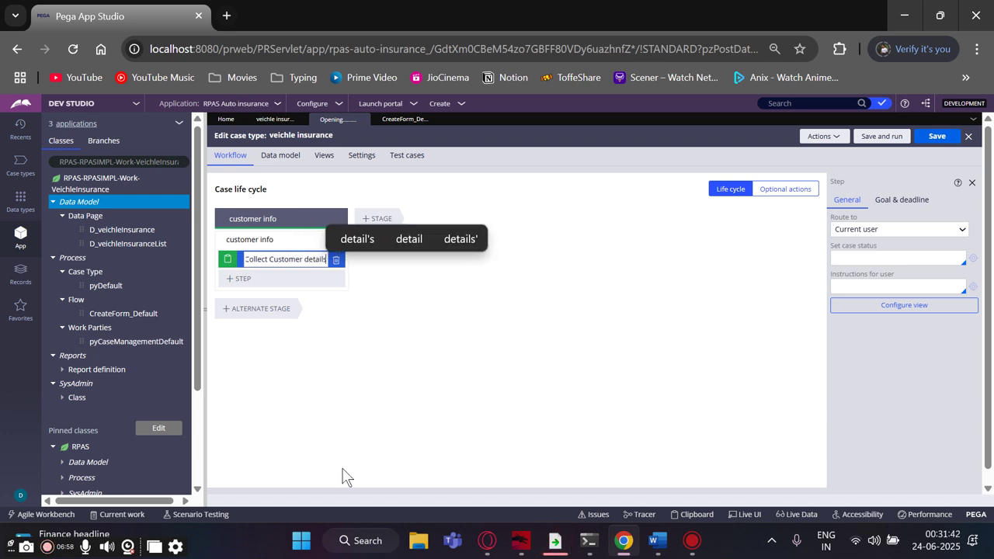
{"action": "key", "text": "Return"}
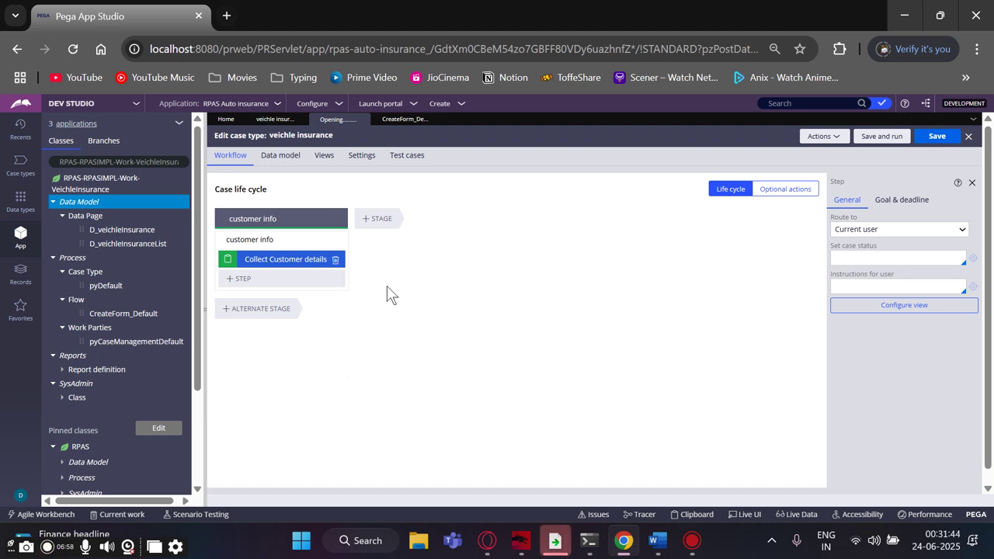
Add a second stage named "Vehicle info" after the customer info stage
{"action": "left_click", "coordinate": [378, 223]}
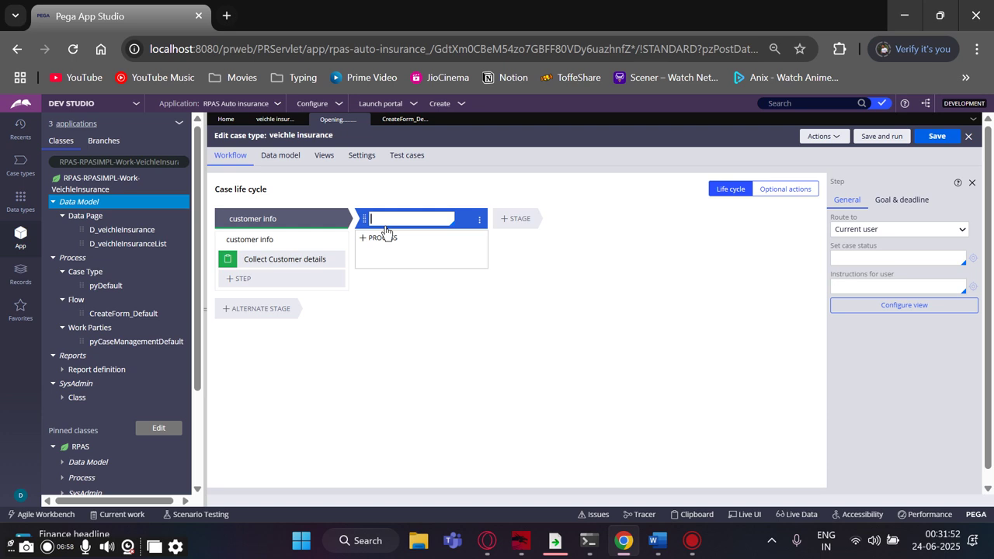
{"action": "type", "text": "Ve"}
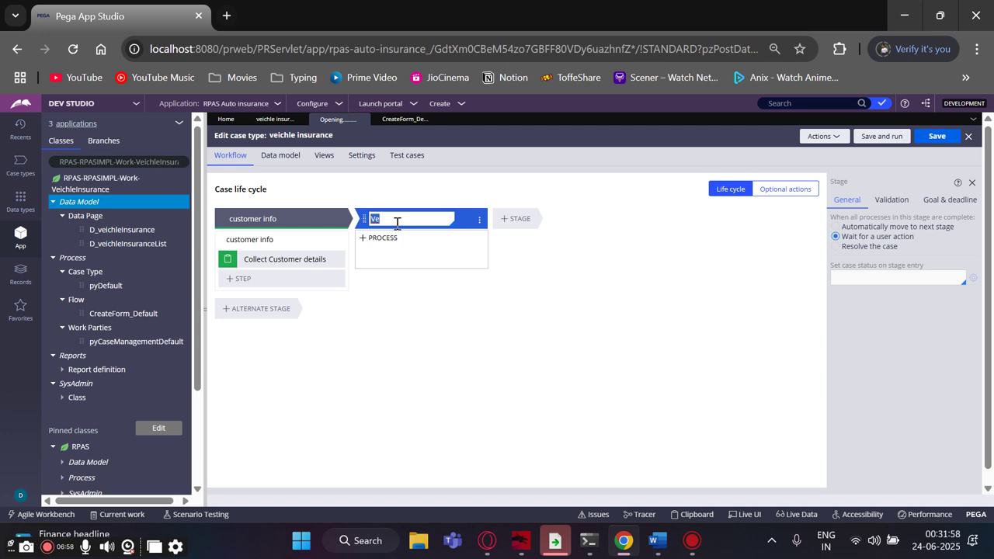
{"action": "left_click", "coordinate": [391, 219]}
{"action": "type", "text": "hic"}
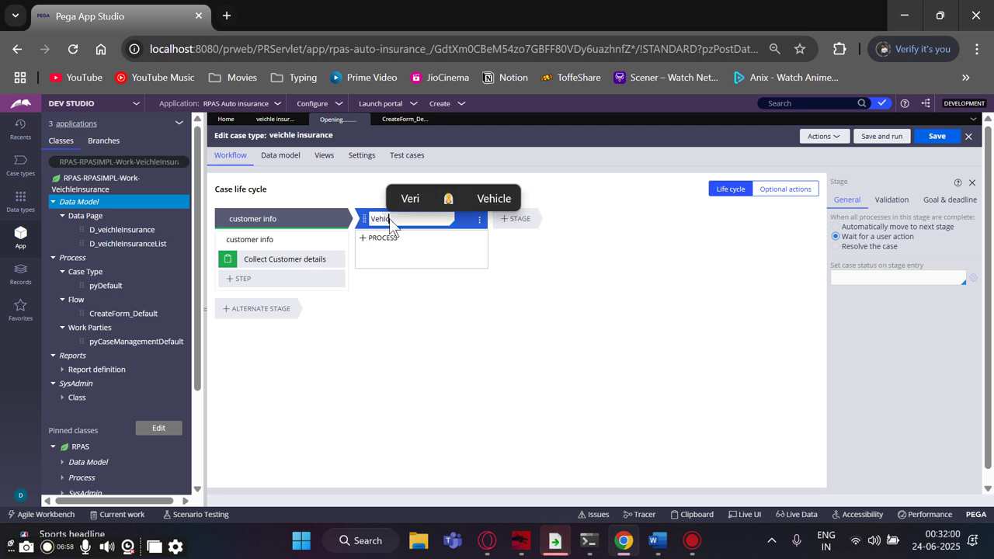
{"action": "type", "text": "le info"}
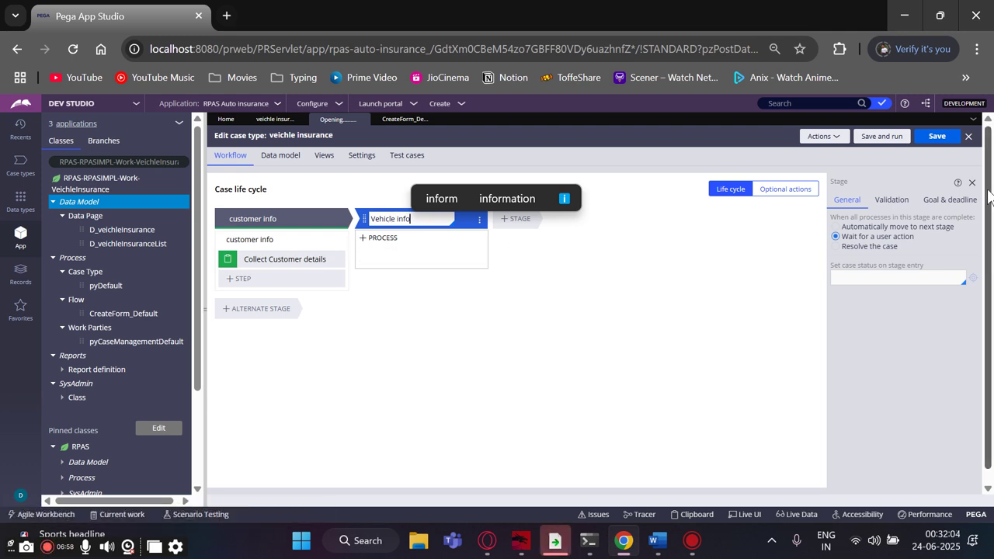
Add a Collect information step in a new process under the Vehicle info stage
{"action": "left_click", "coordinate": [379, 238]}
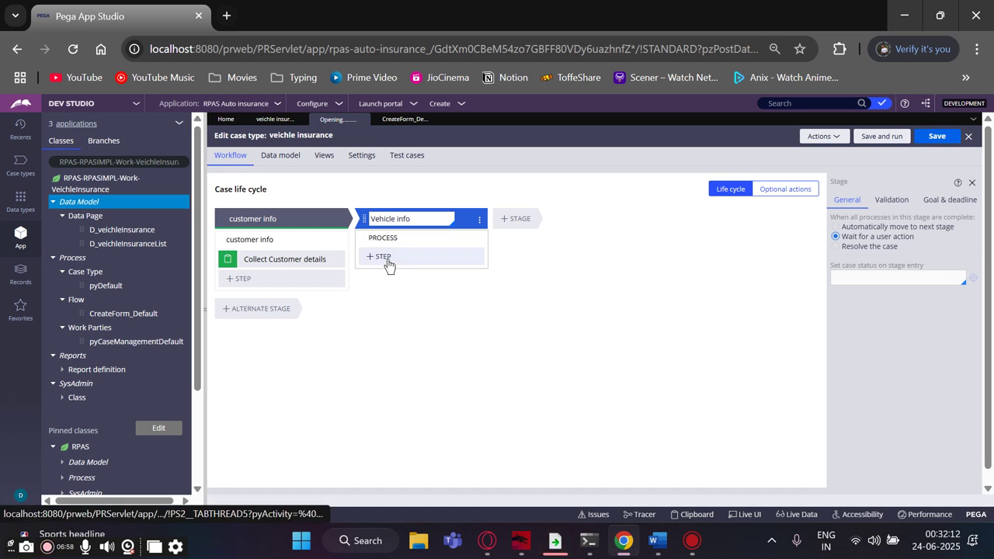
{"action": "left_click", "coordinate": [385, 257]}
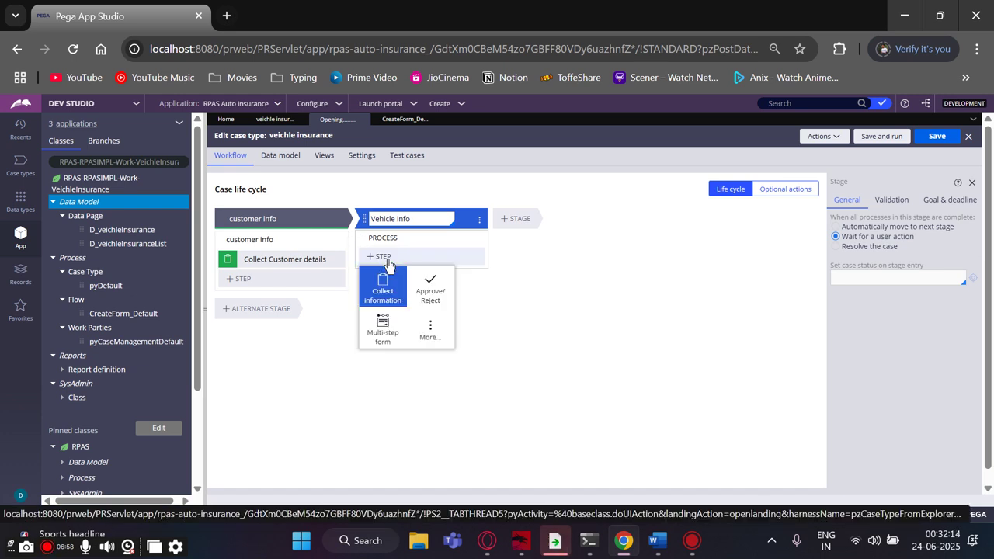
{"action": "left_click", "coordinate": [383, 287]}
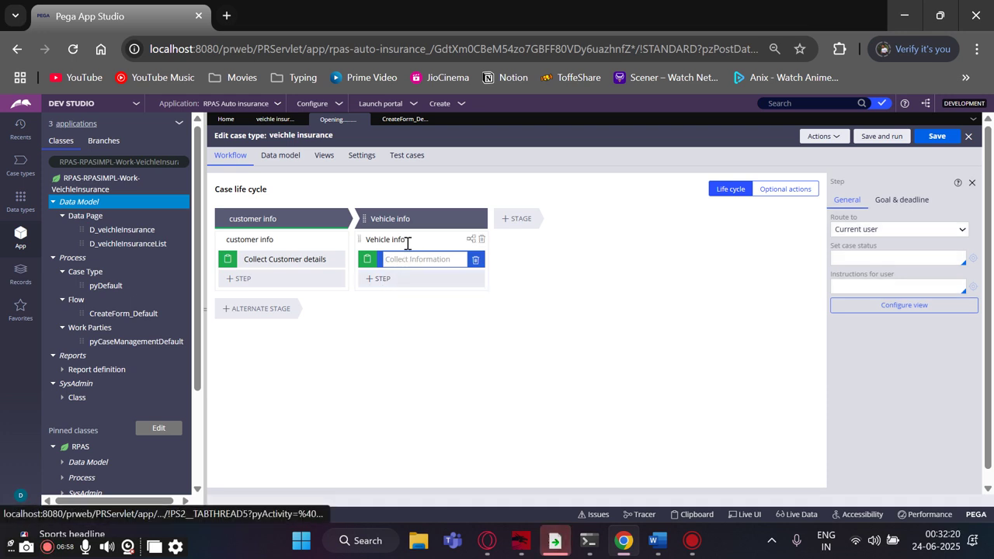
{"action": "left_click", "coordinate": [406, 259]}
{"action": "key", "text": "BackSpace"}
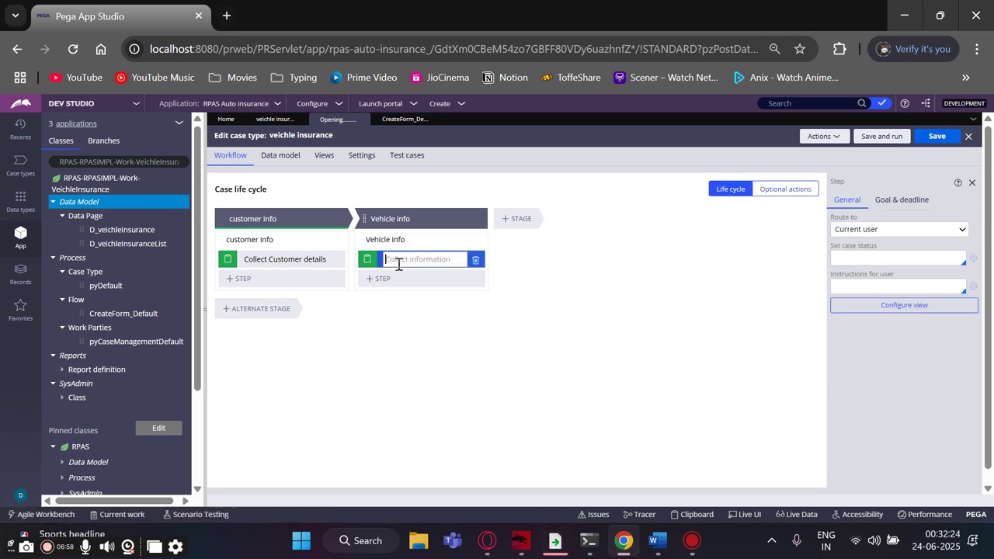
{"action": "type", "text": "Veic"}
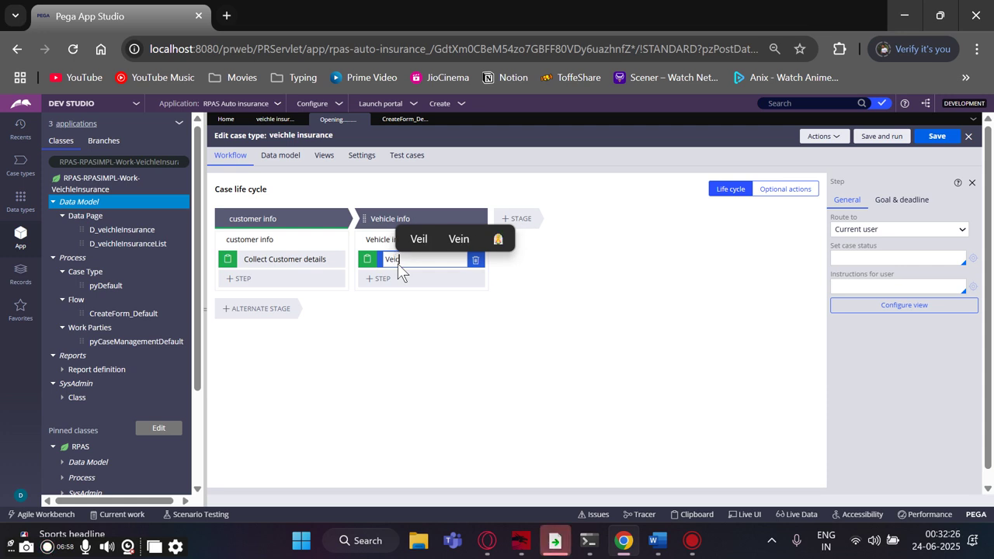
{"action": "key", "text": "BackSpace"}
{"action": "type", "text": "hicle"}
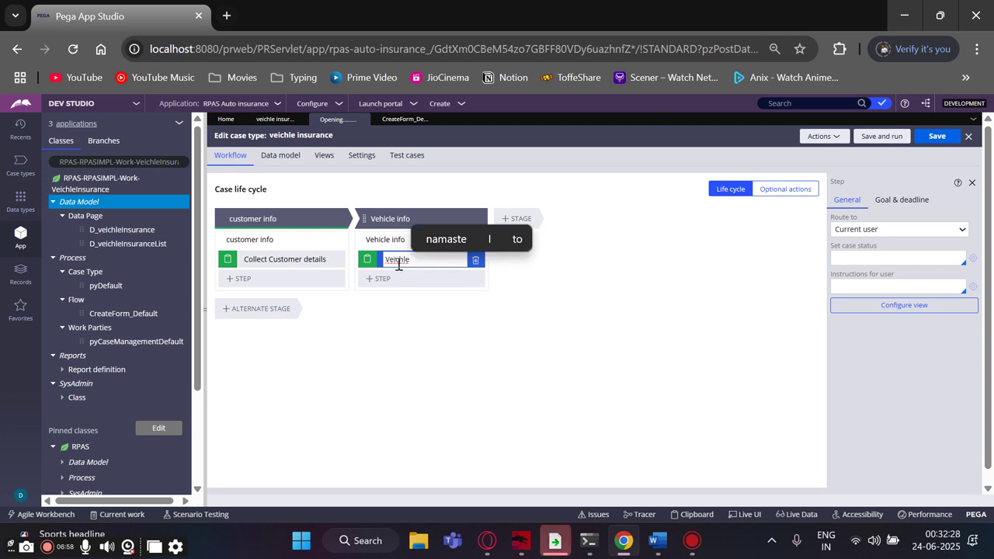
{"action": "key", "text": "ctrl+z"}
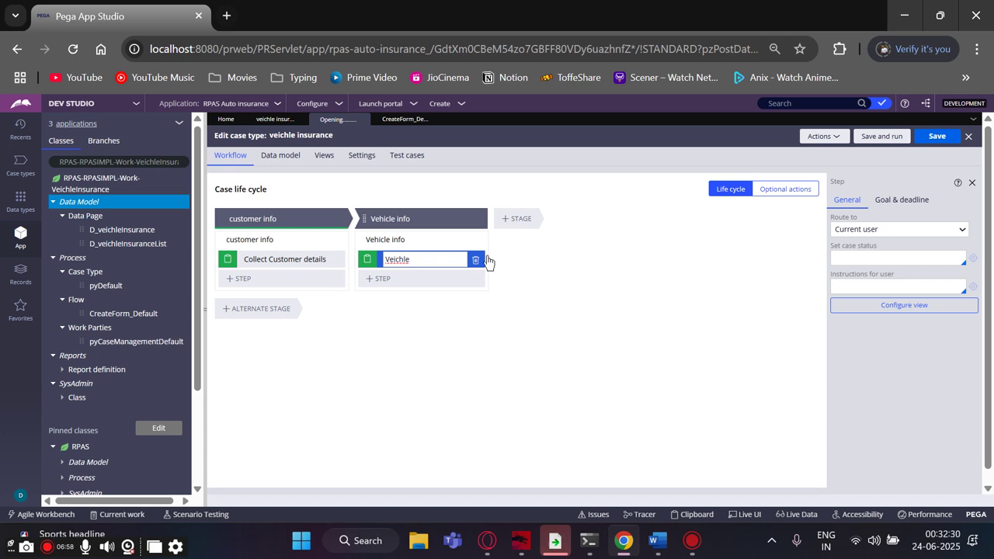
{"action": "type", "text": "infp"}
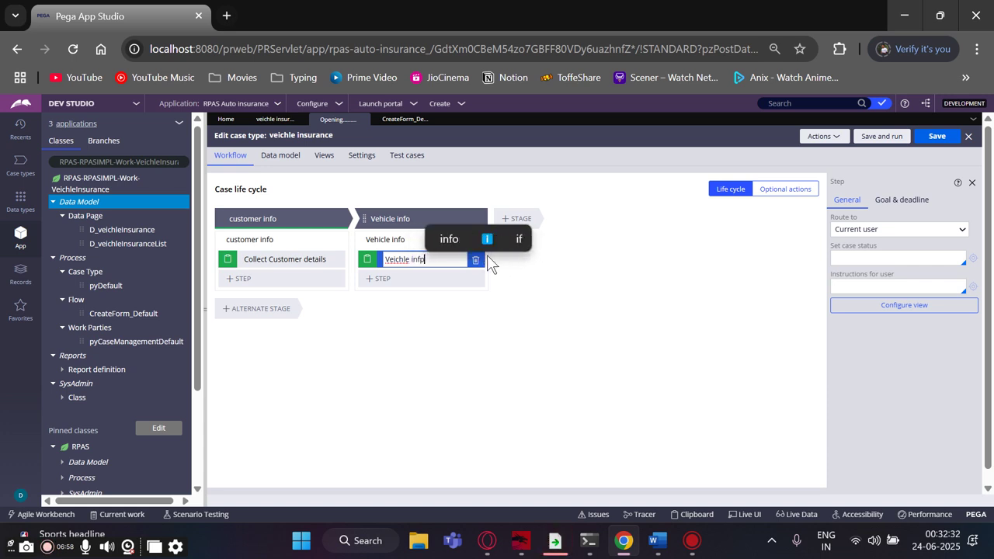
{"action": "key", "text": "BackSpace"}
{"action": "key", "text": "BackSpace"}
{"action": "key", "text": "BackSpace"}
{"action": "key", "text": "BackSpace"}
{"action": "key", "text": "BackSpace"}
{"action": "key", "text": "BackSpace"}
{"action": "key", "text": "BackSpace"}
{"action": "key", "text": "BackSpace"}
{"action": "key", "text": "BackSpace"}
{"action": "key", "text": "BackSpace"}
{"action": "key", "text": "BackSpace"}
{"action": "key", "text": "BackSpace"}
Name the collect information step of the Vehicle info process "collect veichle details"
{"action": "type", "text": "c"}
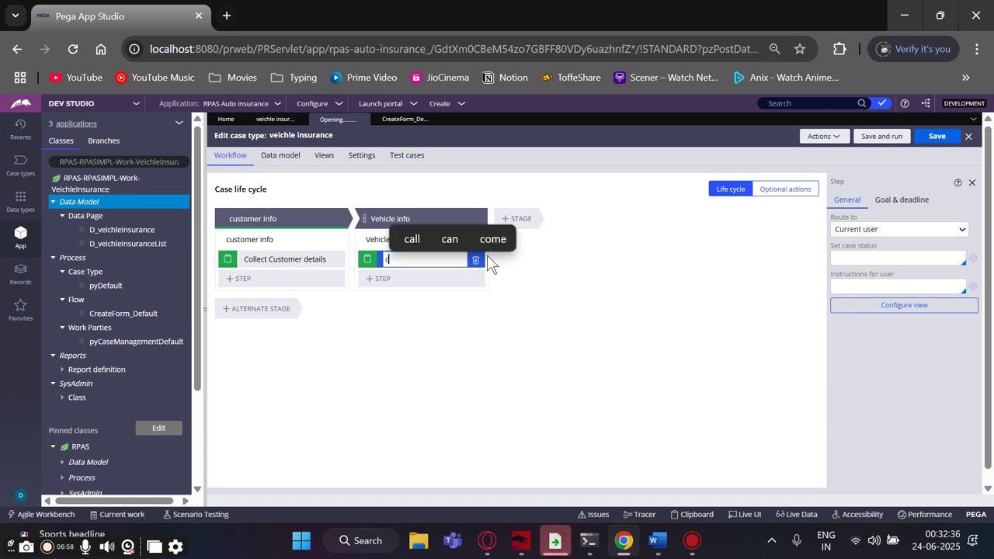
{"action": "type", "text": "ollect ve"}
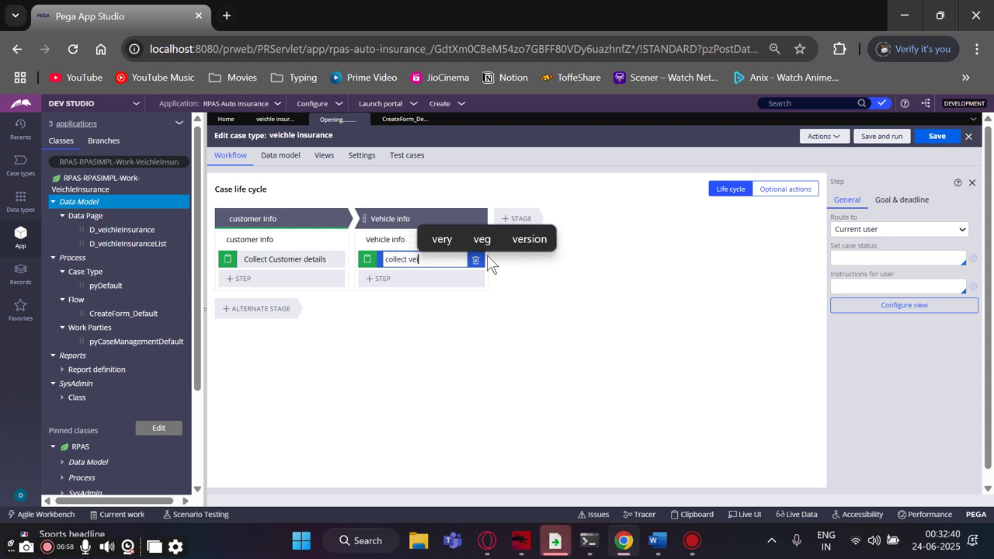
{"action": "type", "text": "ichle details"}
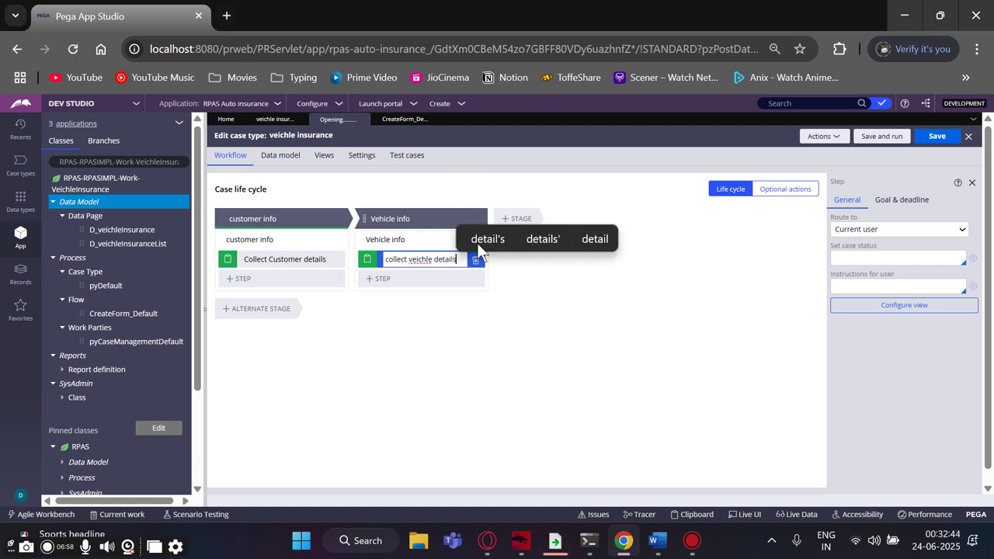
{"action": "left_click", "coordinate": [473, 347]}
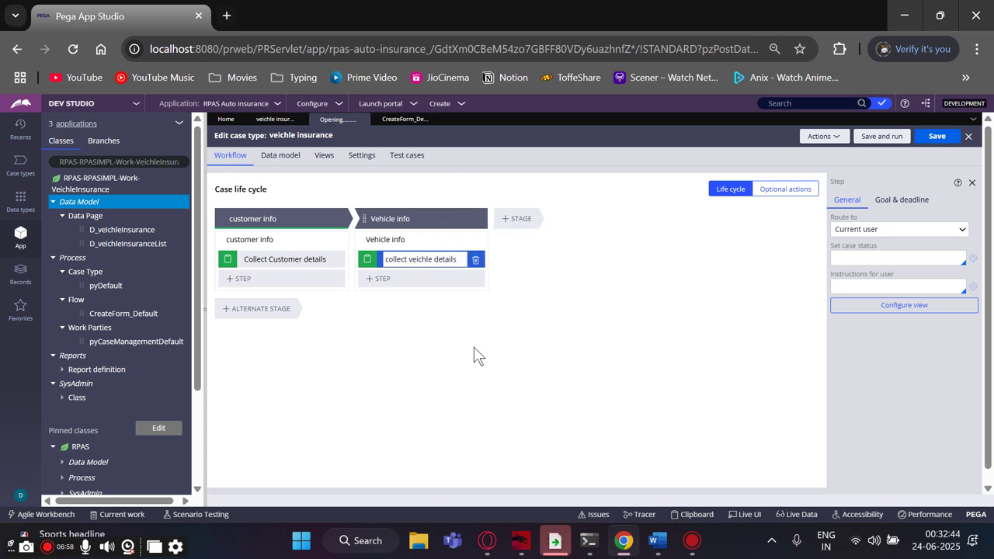
Add a third stage named "Address" after the Vehicle info stage
{"action": "left_click", "coordinate": [521, 221]}
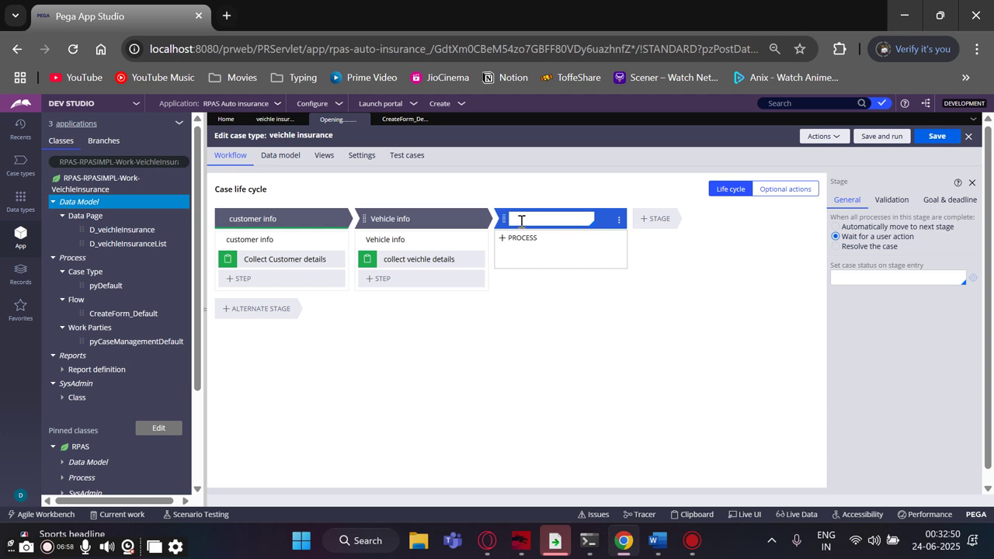
{"action": "type", "text": "Adre"}
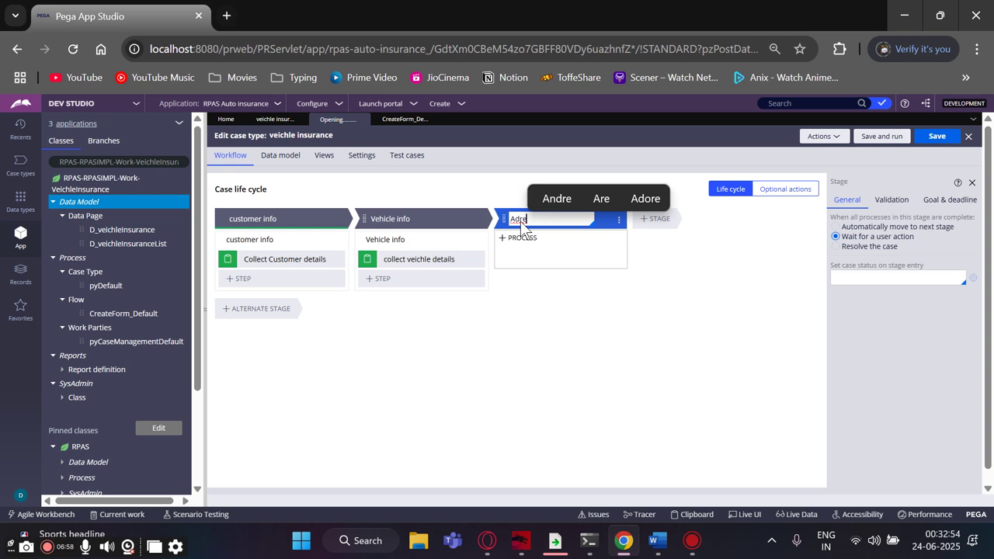
{"action": "type", "text": "ss"}
{"action": "left_click", "coordinate": [554, 201]}
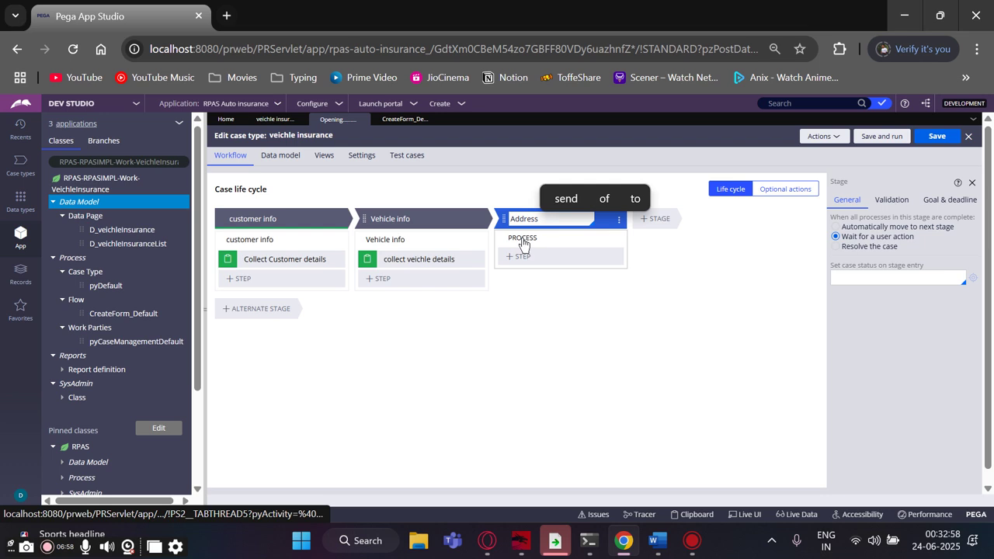
Add a Collect information step named "Collect Address" in a new process of the Address stage
{"action": "left_click", "coordinate": [524, 263]}
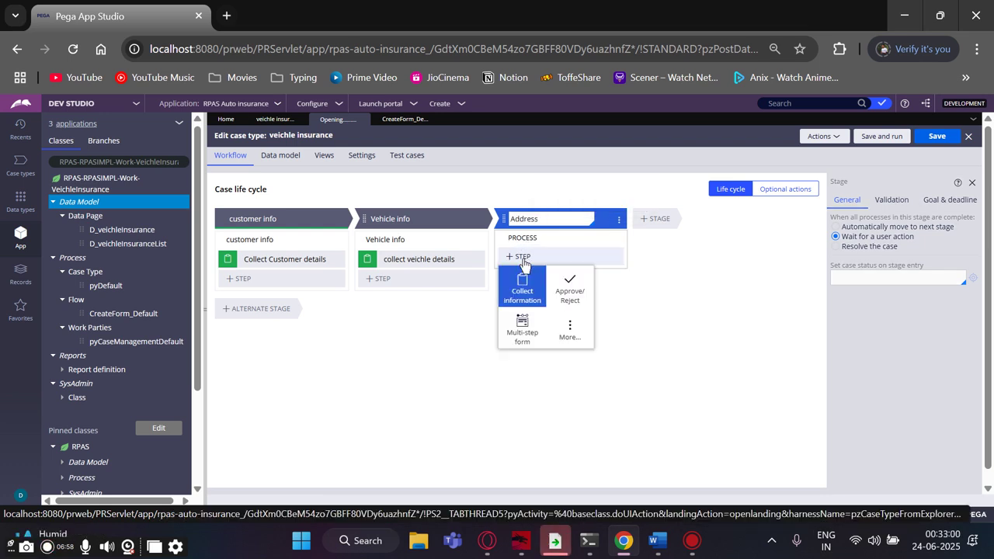
{"action": "left_click", "coordinate": [522, 288]}
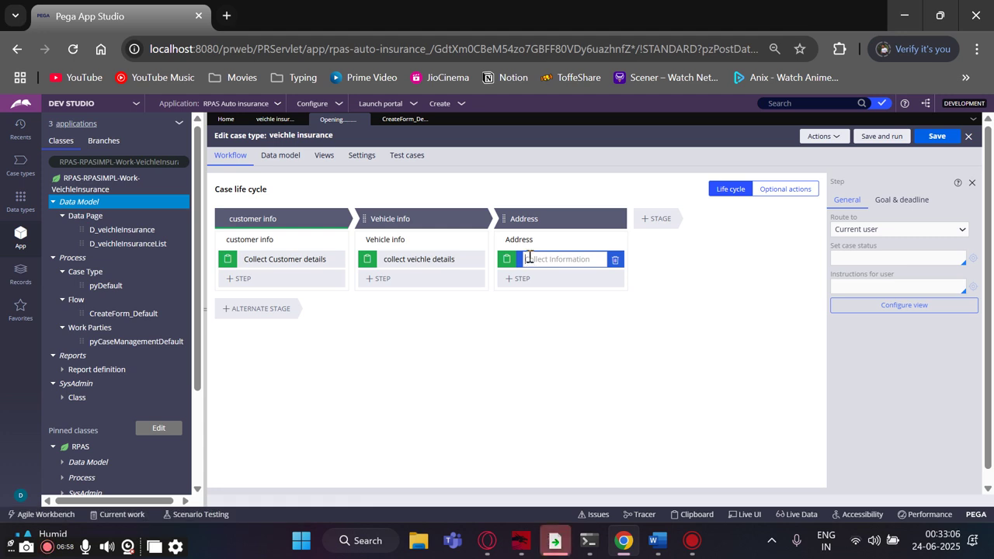
{"action": "type", "text": "Collect"}
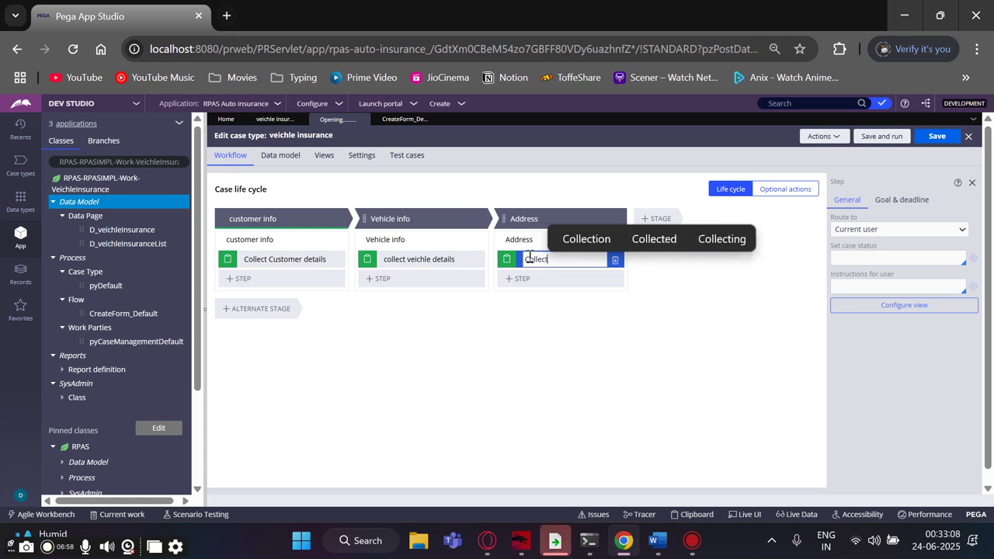
{"action": "type", "text": " Adre"}
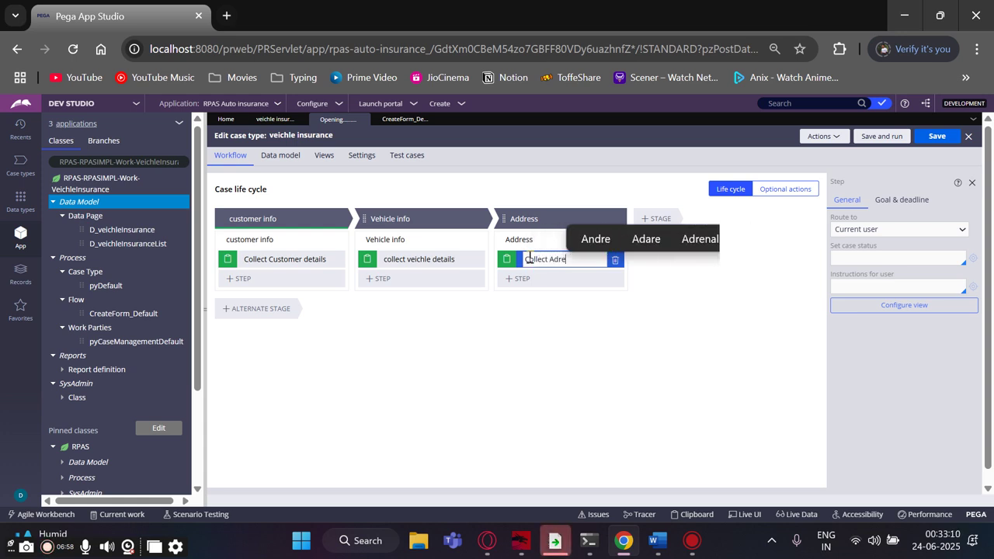
{"action": "type", "text": "ess"}
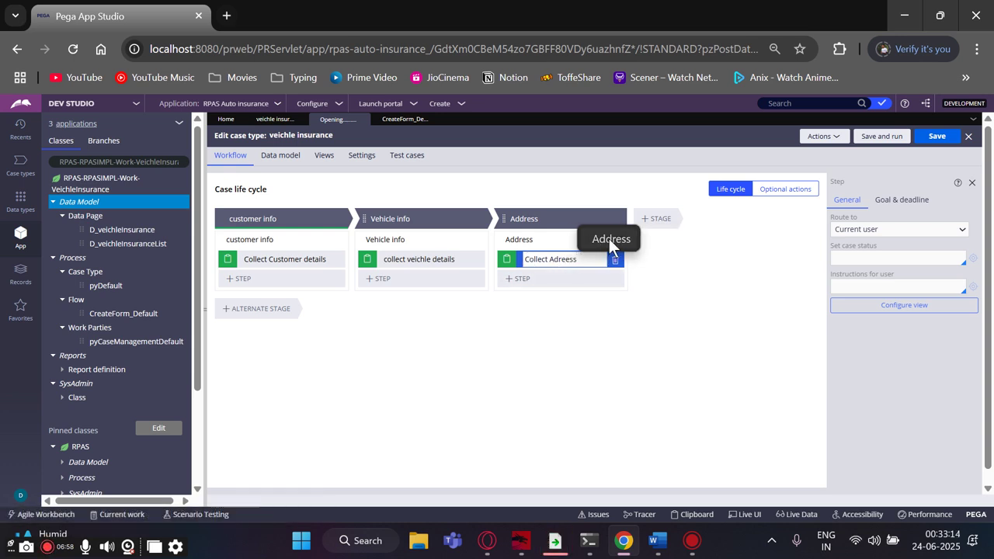
{"action": "left_click", "coordinate": [611, 239]}
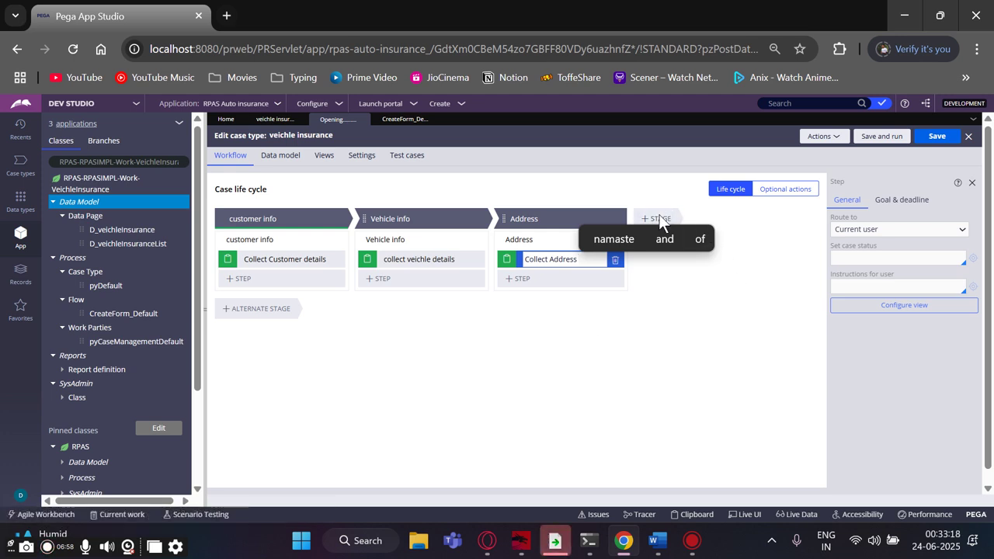
{"action": "left_click", "coordinate": [575, 326]}
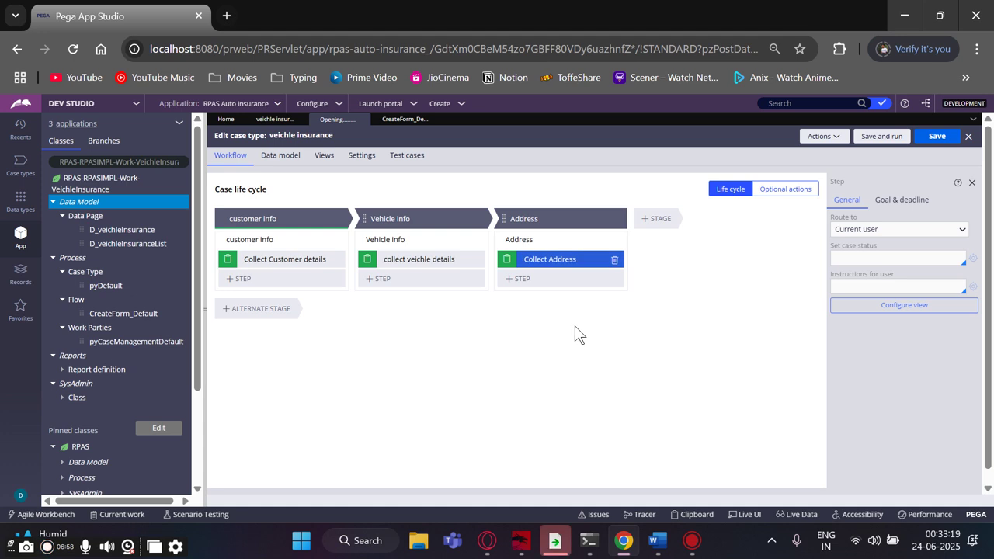
Add a fourth stage named "Case completed" that resolves the case when its processes are complete, and save the case type
{"action": "left_click", "coordinate": [670, 221]}
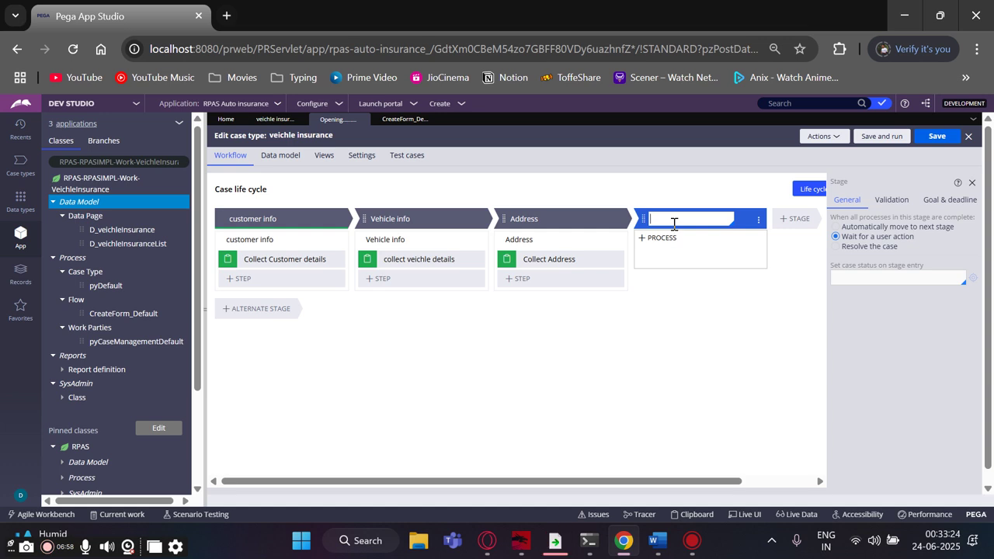
{"action": "type", "text": "Case completed"}
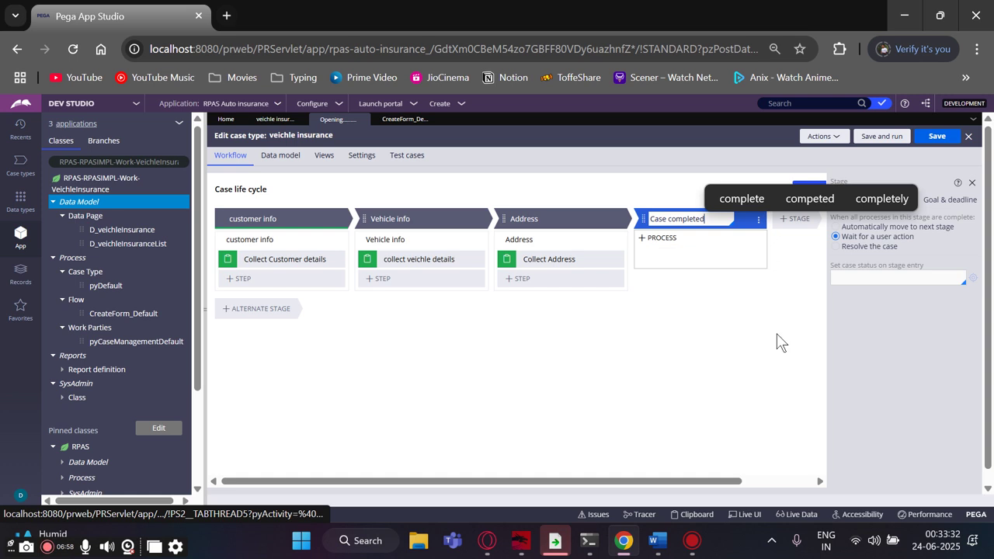
{"action": "left_click", "coordinate": [845, 247]}
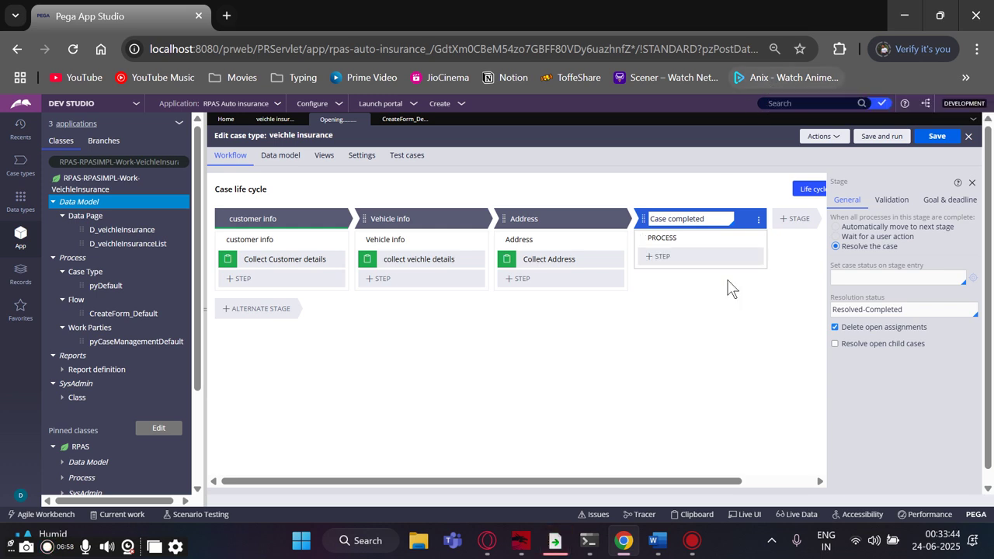
{"action": "scroll", "coordinate": [714, 345], "scroll_direction": "down", "scroll_amount": 1}
{"action": "scroll", "coordinate": [714, 348], "scroll_direction": "up", "scroll_amount": 1}
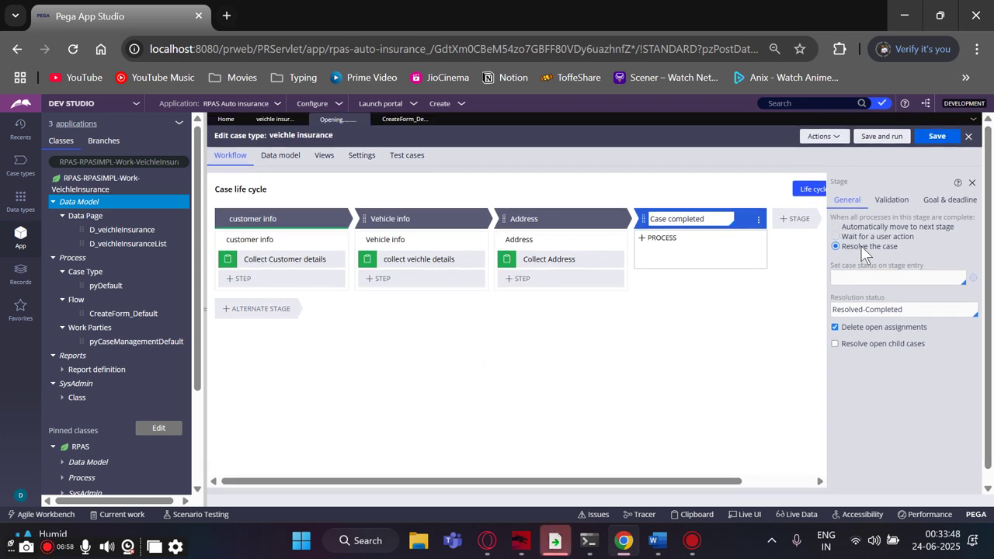
{"action": "left_click", "coordinate": [936, 137]}
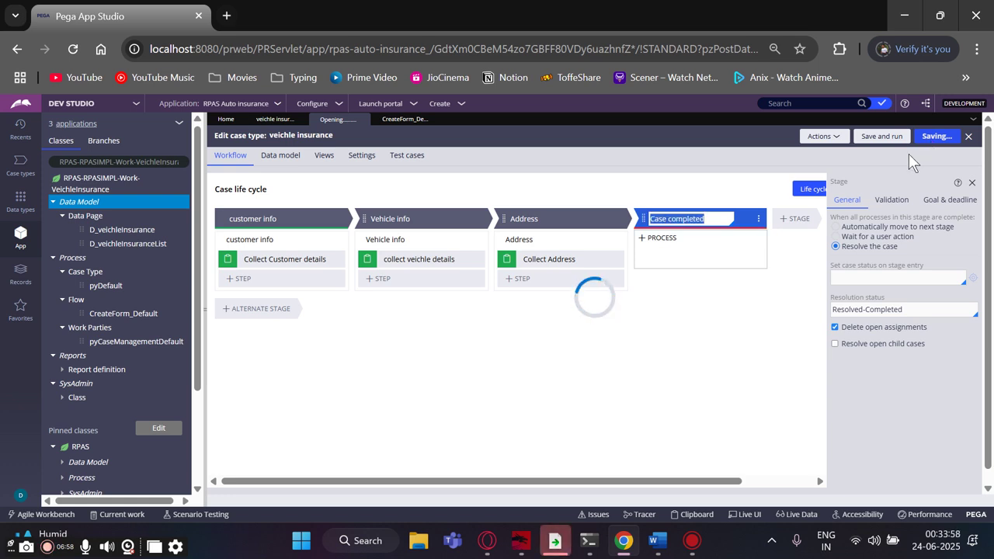
{"action": "left_click", "coordinate": [496, 346]}
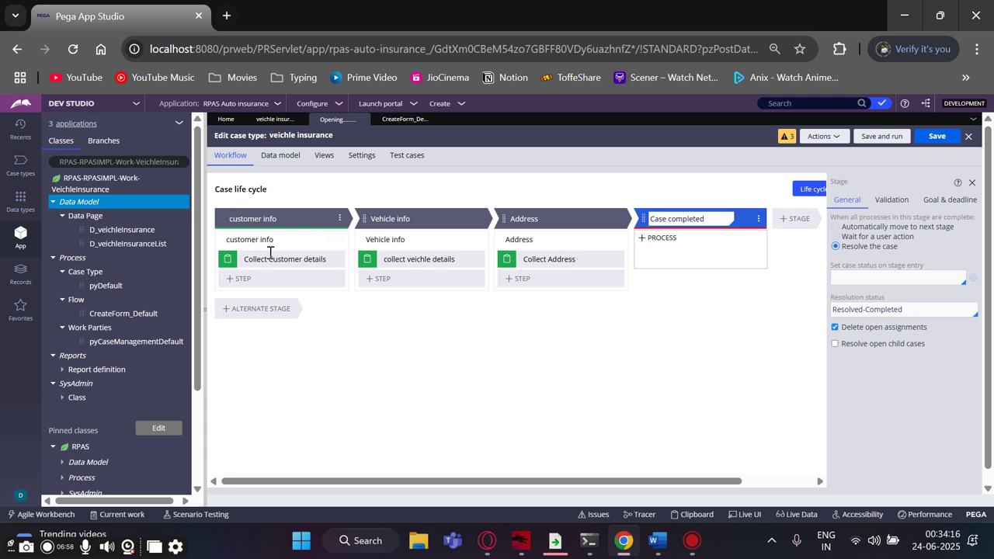
{"action": "double_click", "coordinate": [269, 259]}
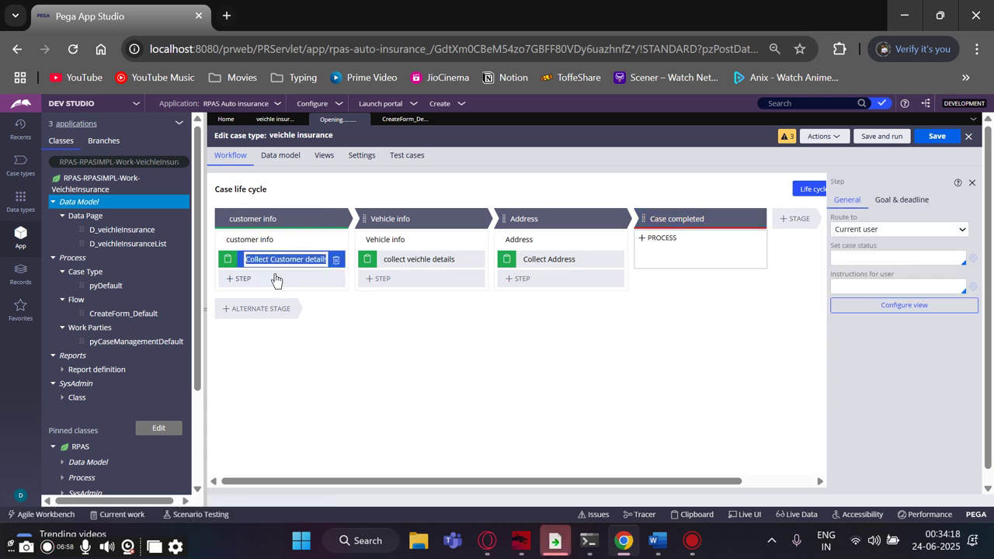
{"action": "left_click", "coordinate": [276, 279]}
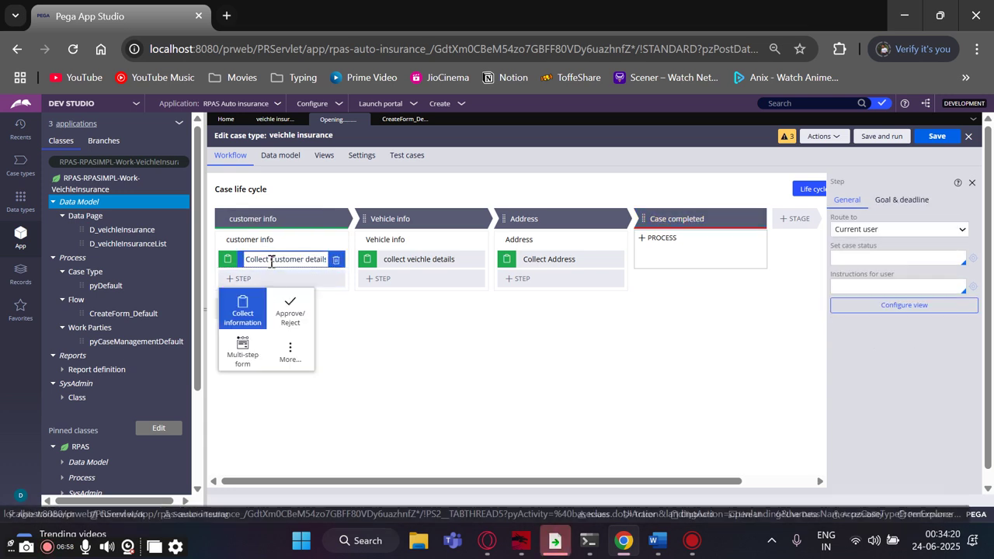
{"action": "left_click", "coordinate": [342, 335]}
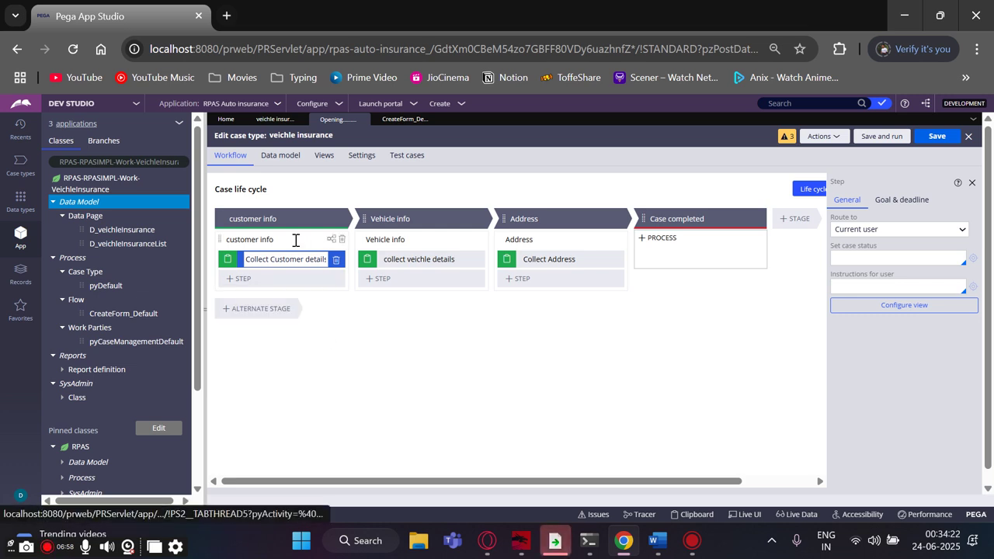
Open the flow of the customer info process and the properties of its Collect Customer details connector
{"action": "double_click", "coordinate": [296, 240]}
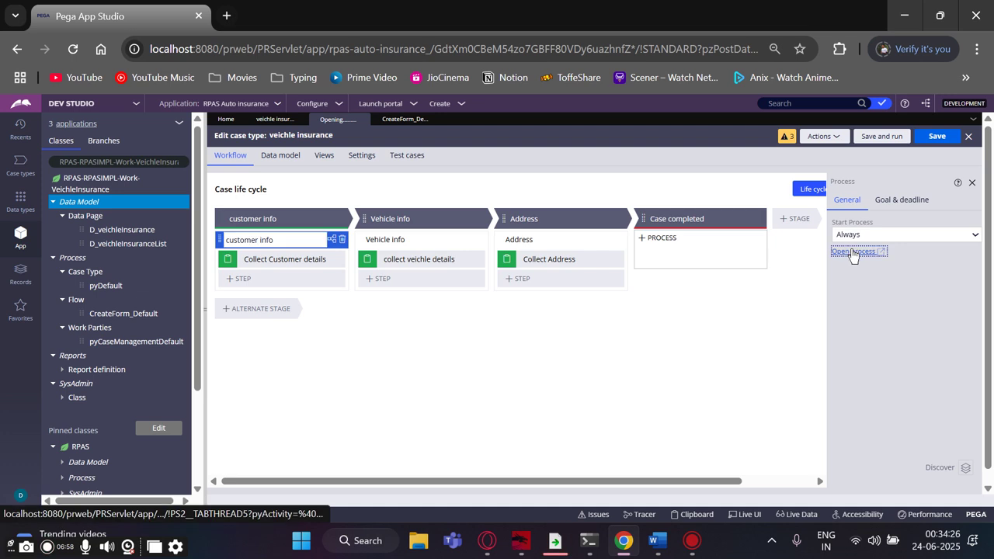
{"action": "left_click", "coordinate": [852, 251]}
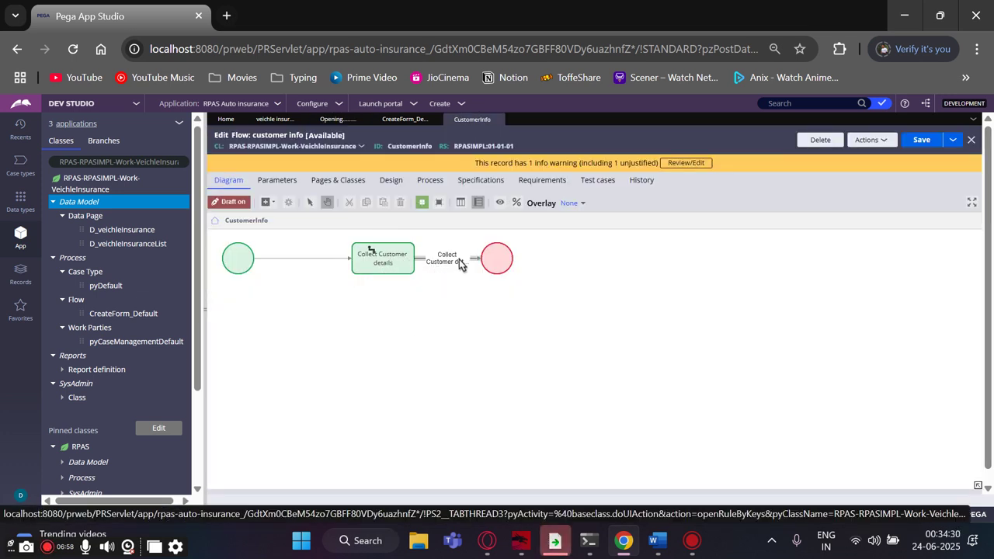
{"action": "double_click", "coordinate": [453, 262]}
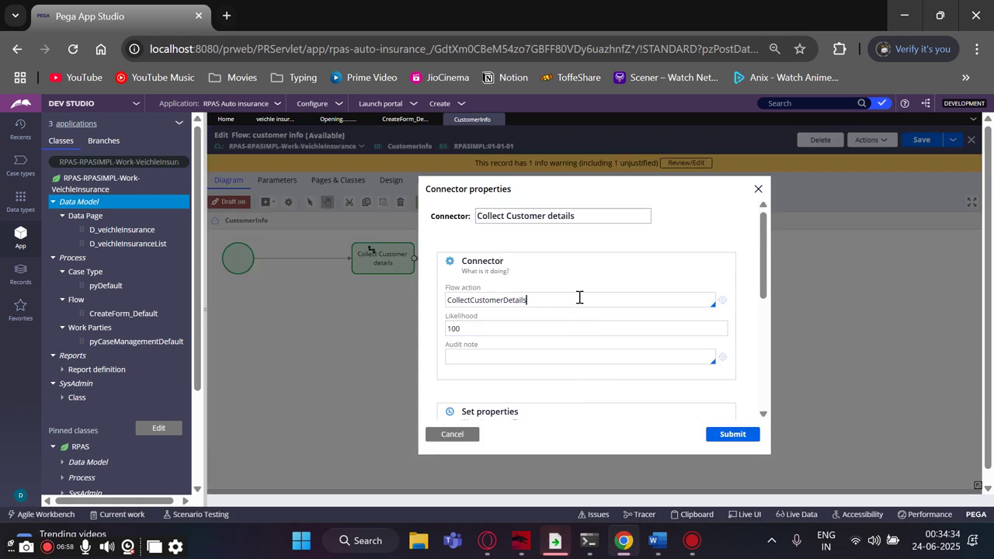
Set the flow action of the Collect Customer details connector to CustomerDetailsFA and save the customer info flow
{"action": "key", "text": "BackSpace"}
{"action": "key", "text": "BackSpace"}
{"action": "key", "text": "BackSpace"}
{"action": "key", "text": "BackSpace"}
{"action": "key", "text": "BackSpace"}
{"action": "key", "text": "BackSpace"}
{"action": "key", "text": "BackSpace"}
{"action": "key", "text": "BackSpace"}
{"action": "key", "text": "BackSpace"}
{"action": "key", "text": "BackSpace"}
{"action": "key", "text": "BackSpace"}
{"action": "key", "text": "BackSpace"}
{"action": "key", "text": "BackSpace"}
{"action": "key", "text": "BackSpace"}
{"action": "key", "text": "BackSpace"}
{"action": "key", "text": "BackSpace"}
{"action": "key", "text": "BackSpace"}
{"action": "key", "text": "BackSpace"}
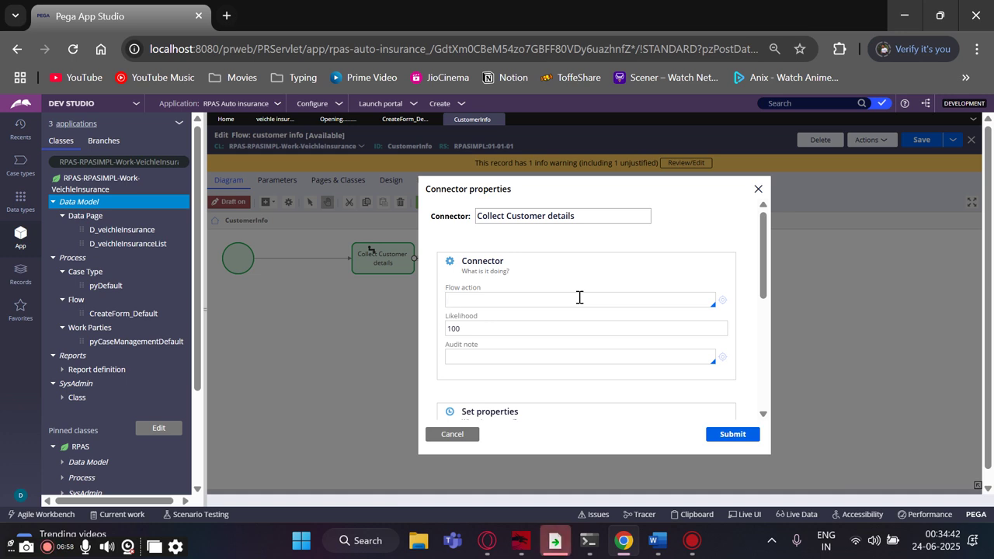
{"action": "left_click", "coordinate": [580, 297]}
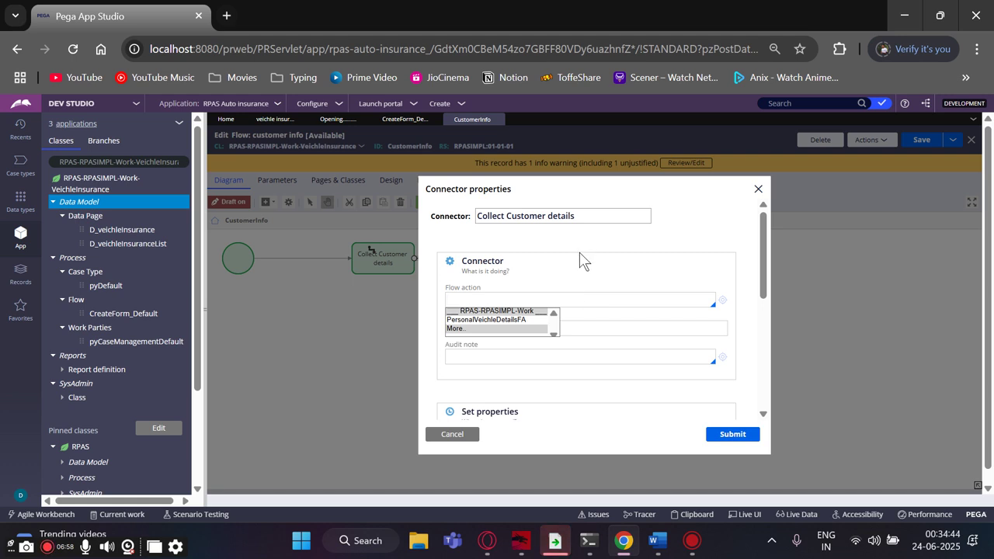
{"action": "left_click", "coordinate": [489, 329]}
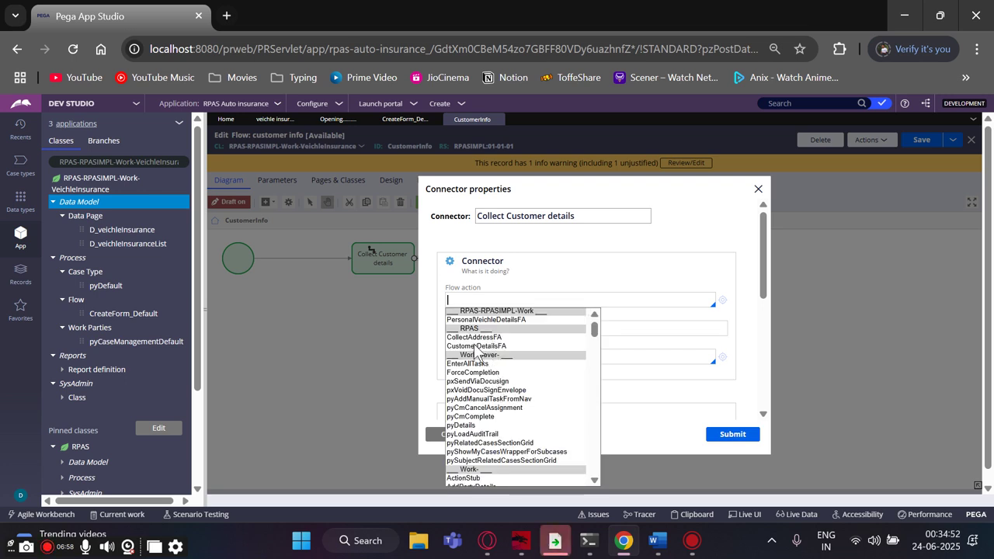
{"action": "left_click", "coordinate": [476, 346]}
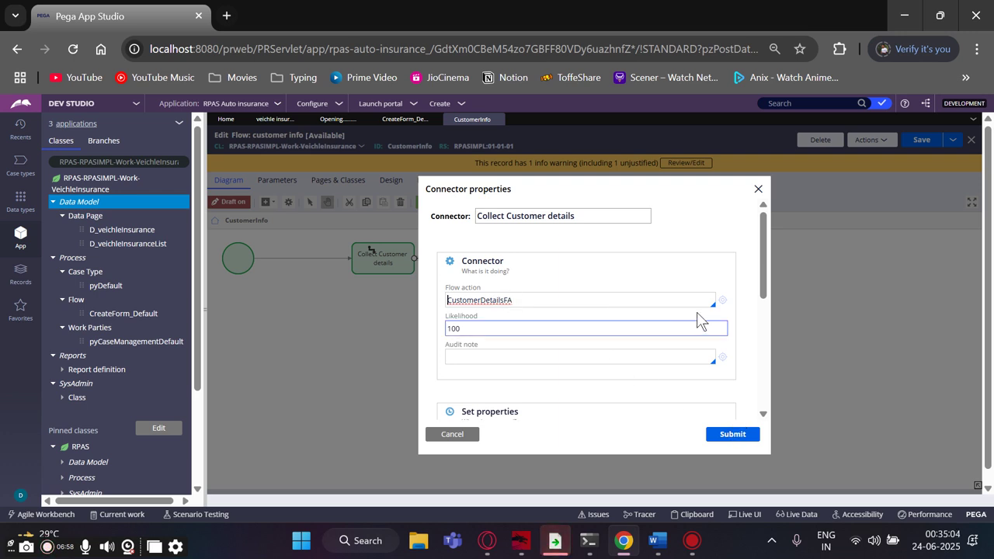
{"action": "left_click", "coordinate": [721, 439]}
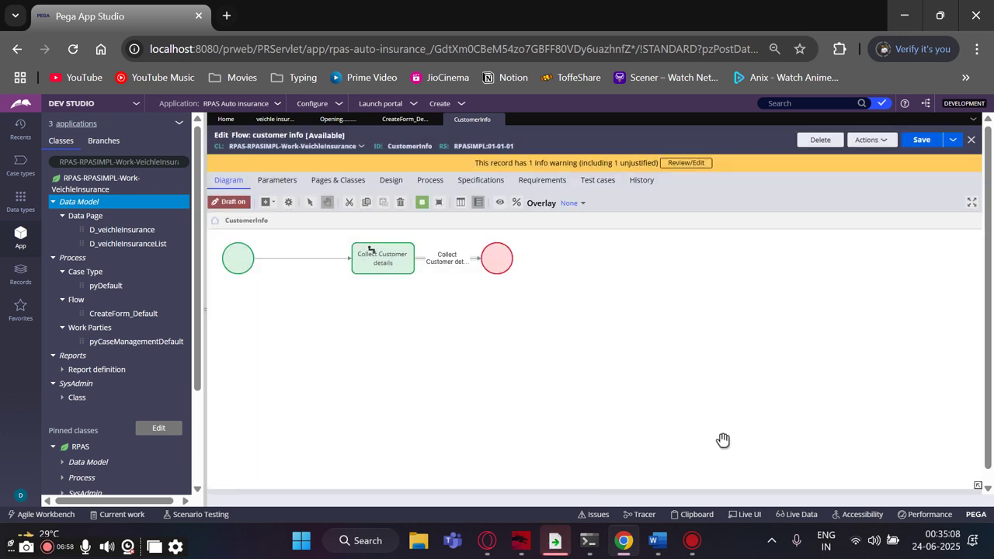
{"action": "left_click", "coordinate": [912, 144]}
Return to the veichle insurance case life cycle and open the flow of the Vehicle info process
{"action": "left_click", "coordinate": [400, 120]}
{"action": "left_click", "coordinate": [406, 243]}
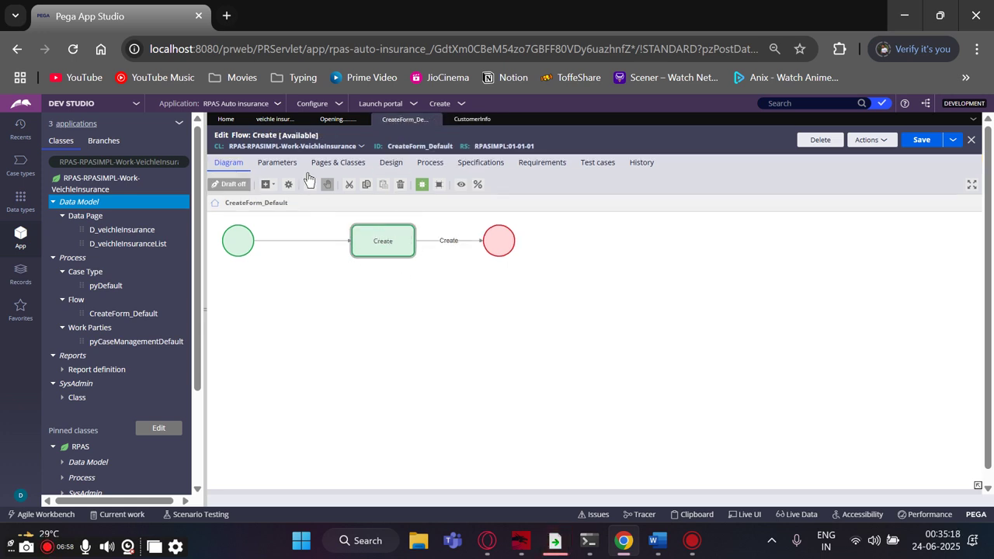
{"action": "left_click", "coordinate": [318, 115]}
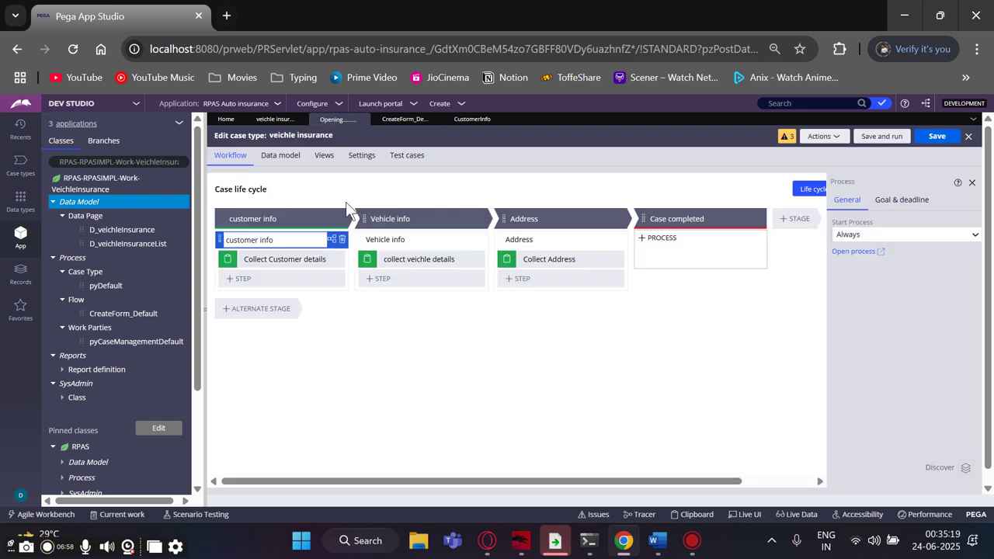
{"action": "left_click", "coordinate": [401, 239]}
{"action": "left_click", "coordinate": [841, 254]}
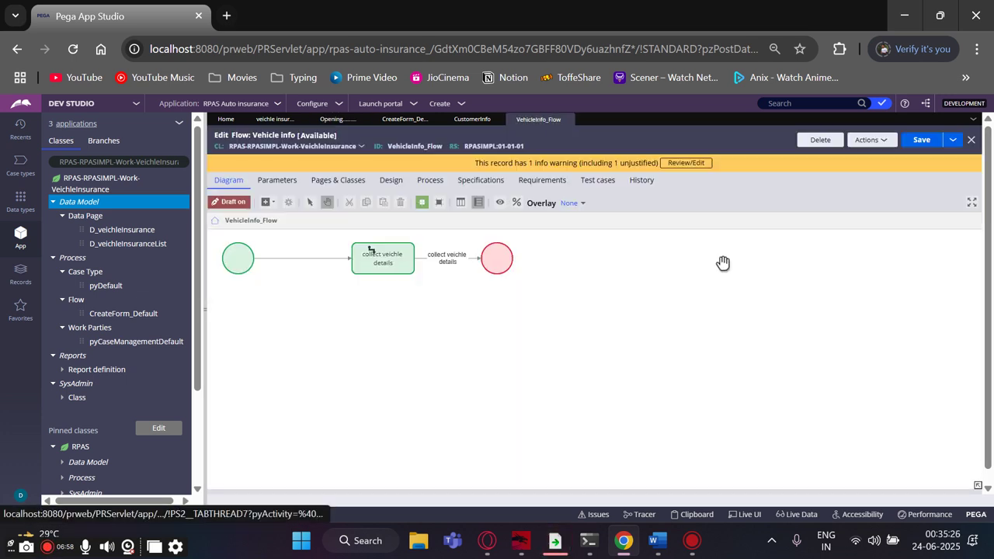
Set the flow action of the collect veichle details connector to PersonalVeichleDetailsFA and save the Vehicle info flow
{"action": "double_click", "coordinate": [439, 262]}
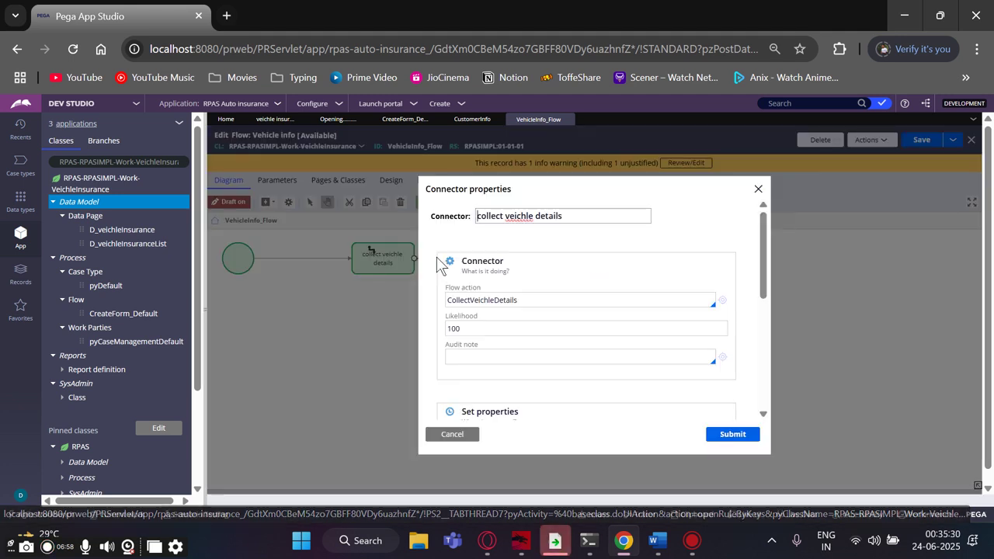
{"action": "left_click_drag", "start_coordinate": [576, 301], "coordinate": [444, 302]}
{"action": "key", "text": "BackSpace"}
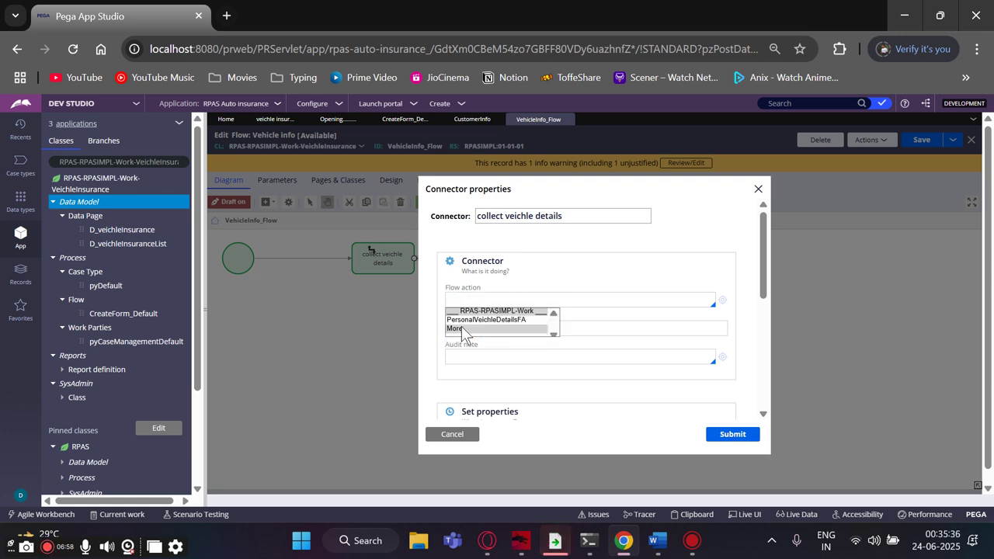
{"action": "left_click", "coordinate": [458, 329]}
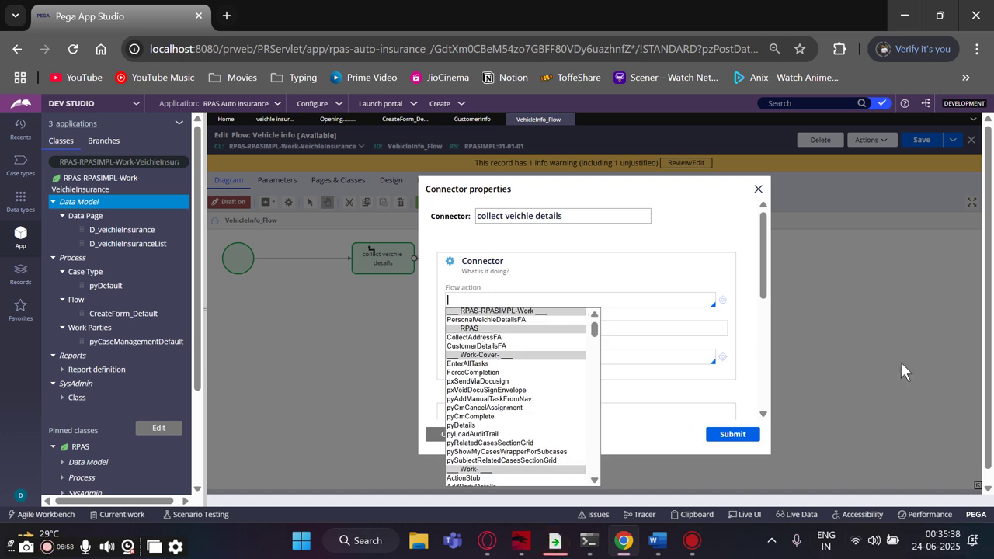
{"action": "left_click", "coordinate": [486, 320]}
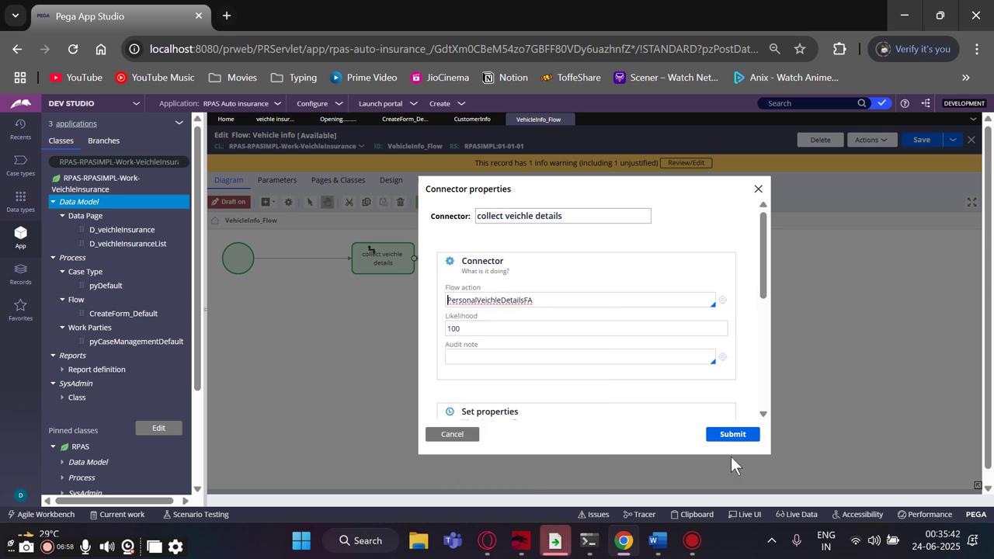
{"action": "left_click", "coordinate": [729, 441]}
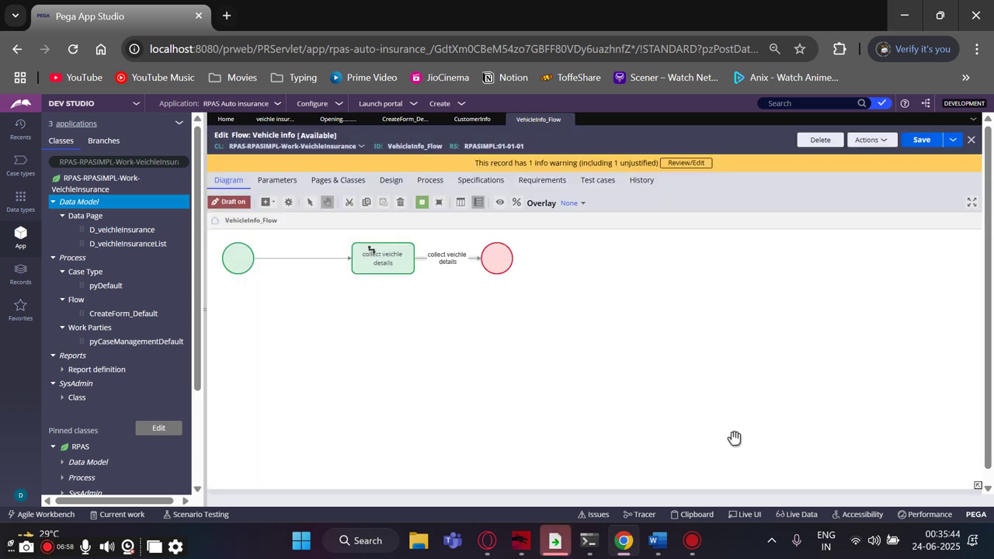
{"action": "left_click", "coordinate": [924, 142]}
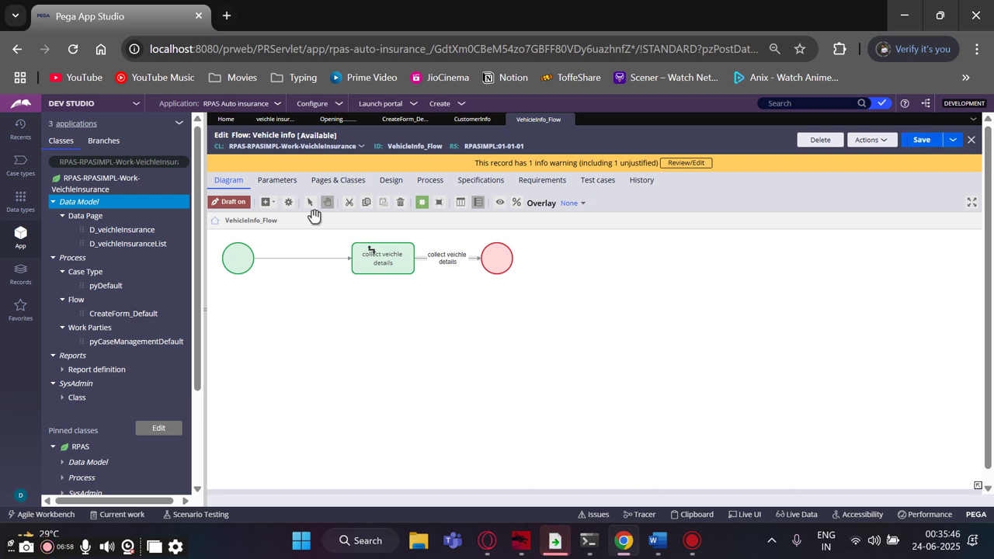
Return to the case life cycle and open the flow of the Address process
{"action": "left_click", "coordinate": [340, 121]}
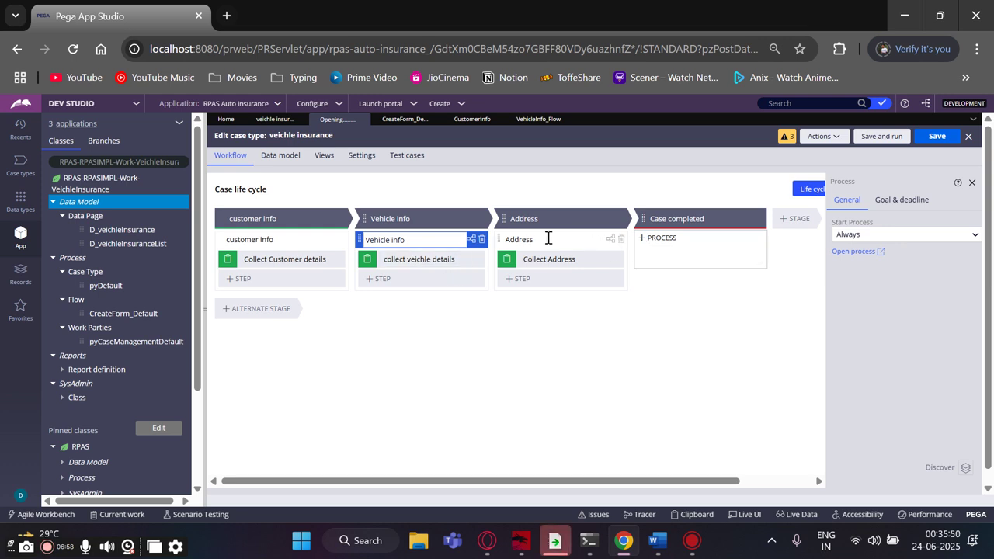
{"action": "left_click", "coordinate": [541, 239]}
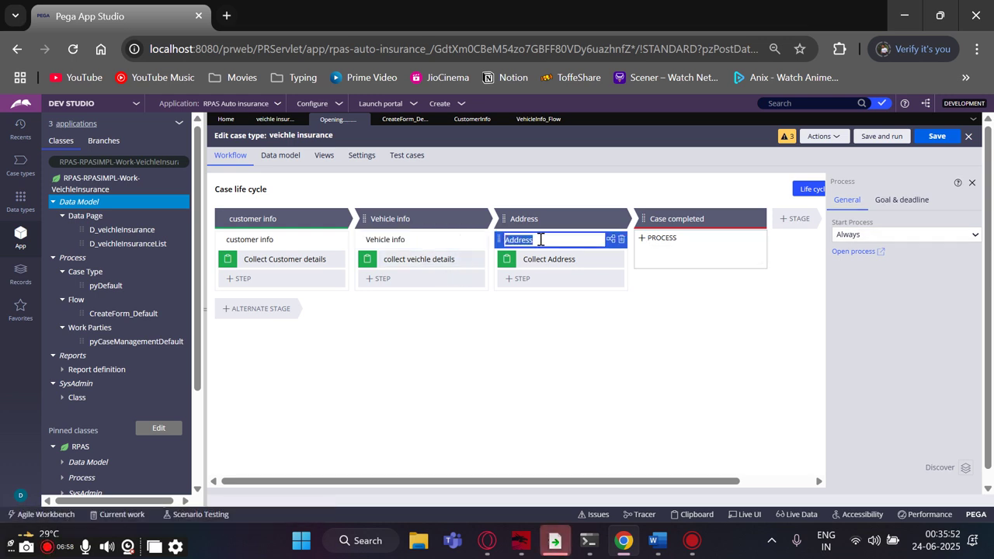
{"action": "left_click", "coordinate": [853, 251]}
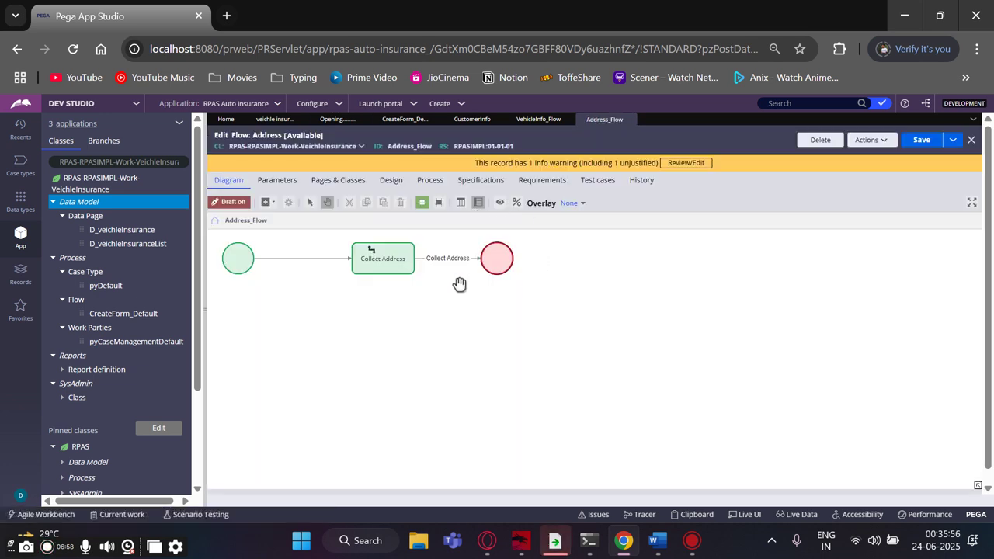
Set the flow action of the Collect Address connector in the Address flow to CollectAddressFA
{"action": "double_click", "coordinate": [436, 264]}
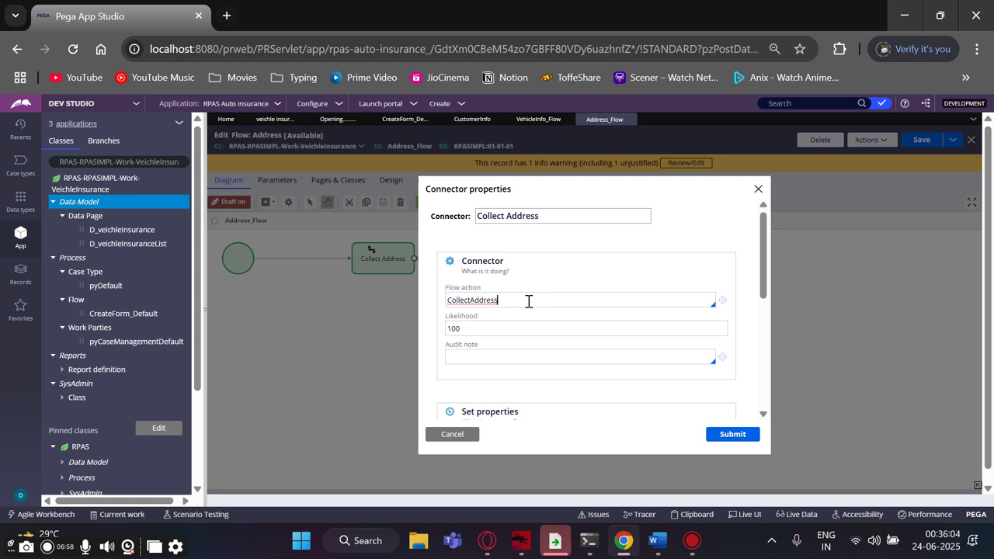
{"action": "key", "text": "BackSpace"}
{"action": "key", "text": "BackSpace"}
{"action": "key", "text": "BackSpace"}
{"action": "key", "text": "BackSpace"}
{"action": "key", "text": "BackSpace"}
{"action": "key", "text": "BackSpace"}
{"action": "key", "text": "BackSpace"}
{"action": "key", "text": "BackSpace"}
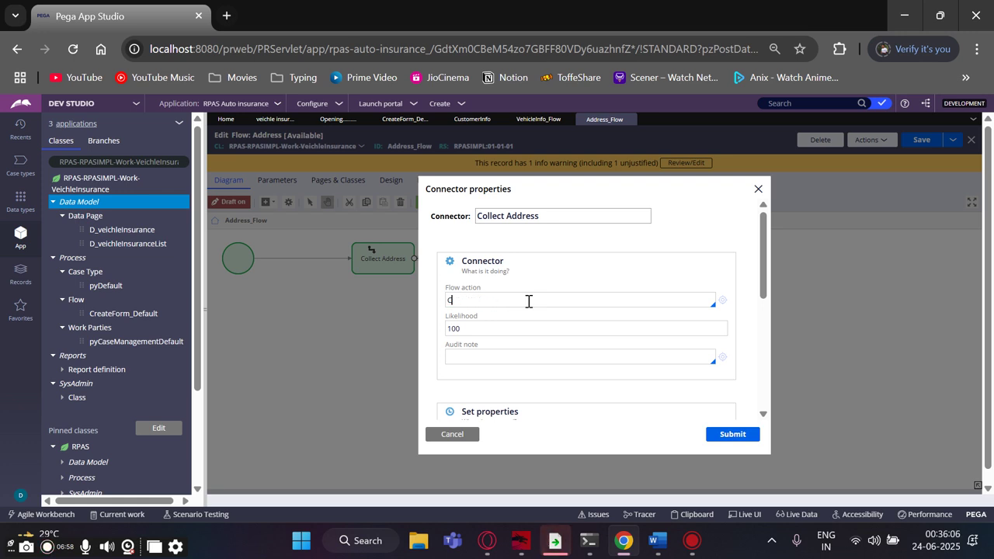
{"action": "key", "text": "Down"}
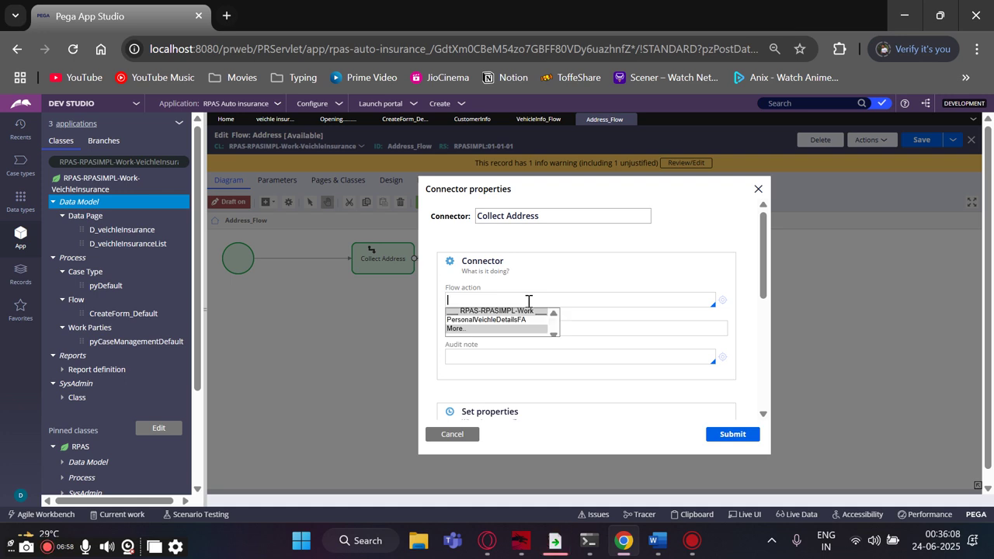
{"action": "left_click", "coordinate": [464, 329]}
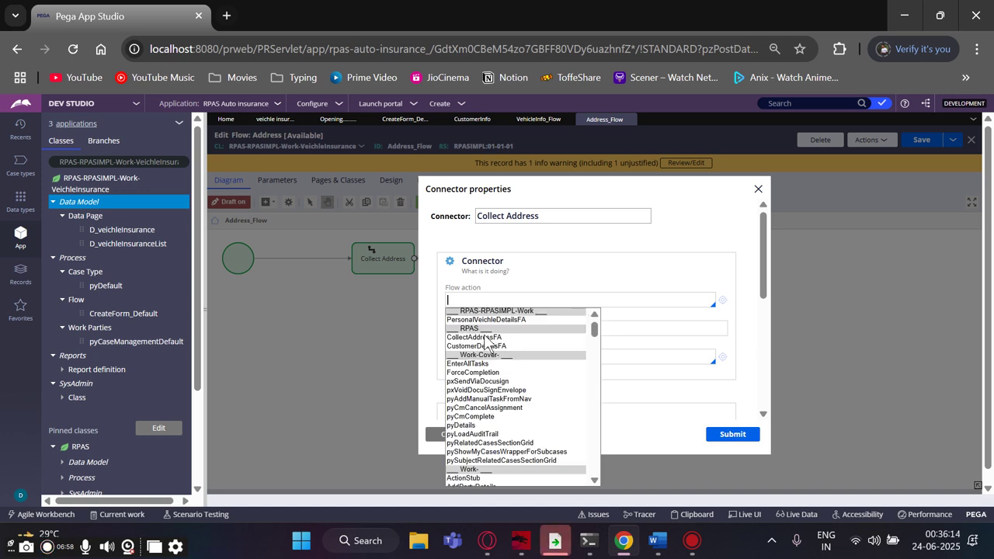
{"action": "left_click", "coordinate": [484, 337]}
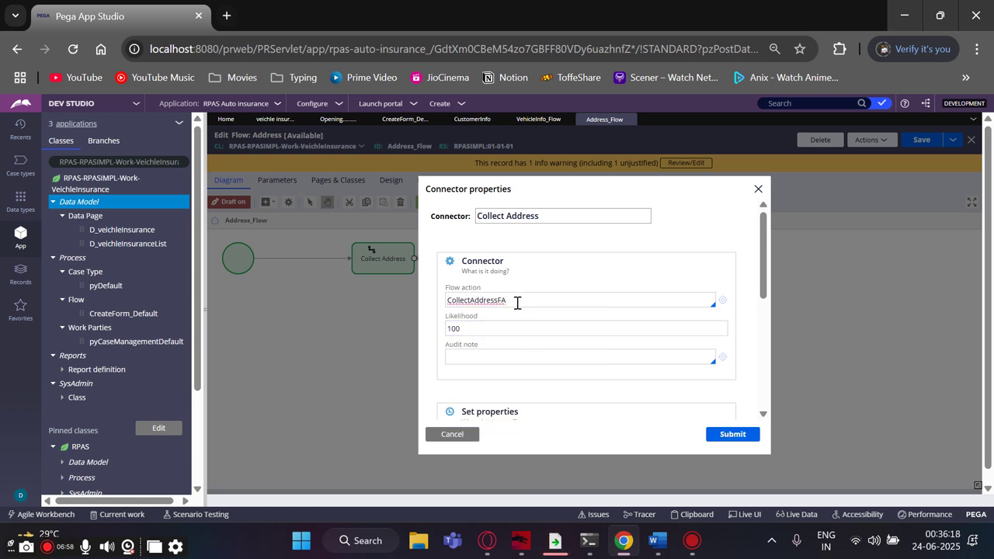
{"action": "left_click_drag", "start_coordinate": [507, 303], "coordinate": [446, 307]}
{"action": "left_click", "coordinate": [520, 300]}
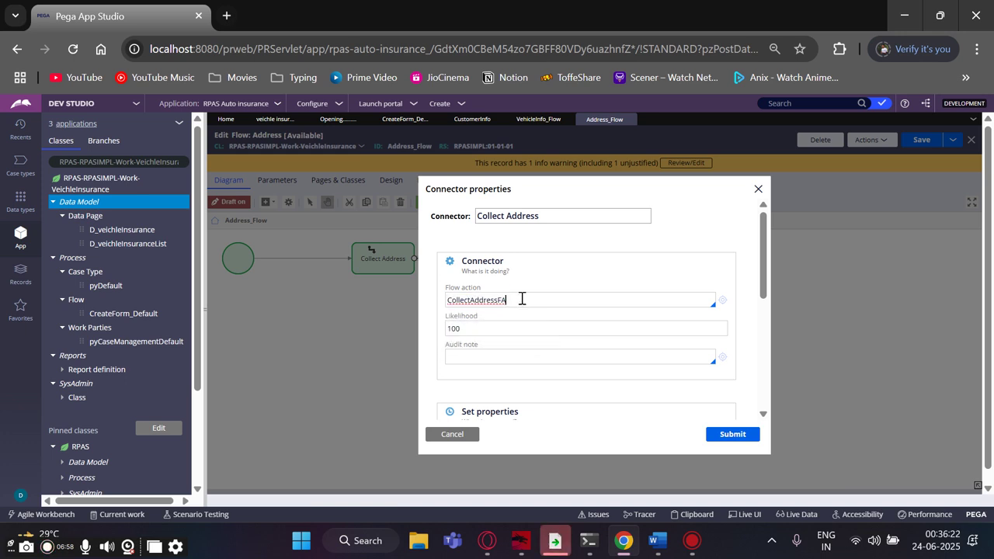
{"action": "left_click", "coordinate": [733, 434]}
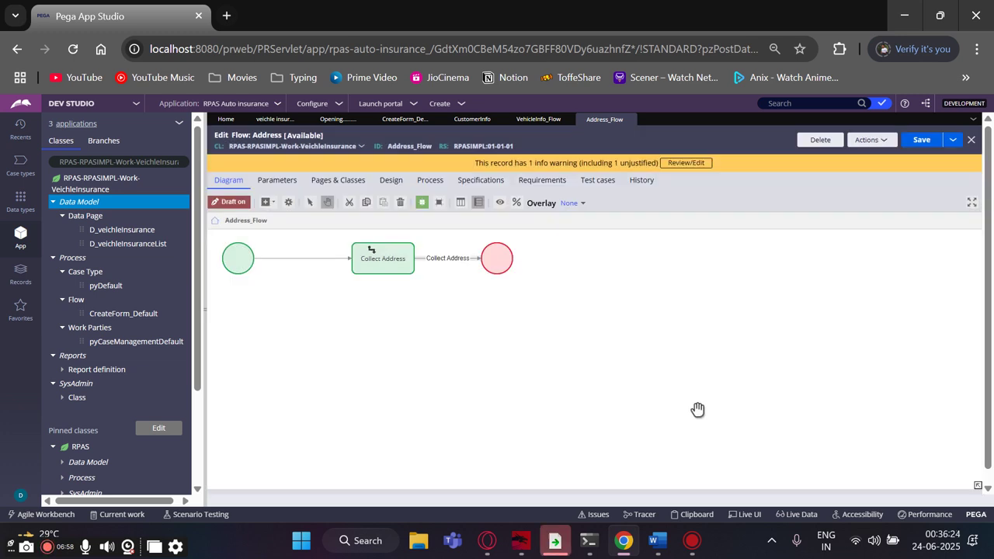
Check the flow action assigned to the Collect Address connector
{"action": "left_click", "coordinate": [447, 267]}
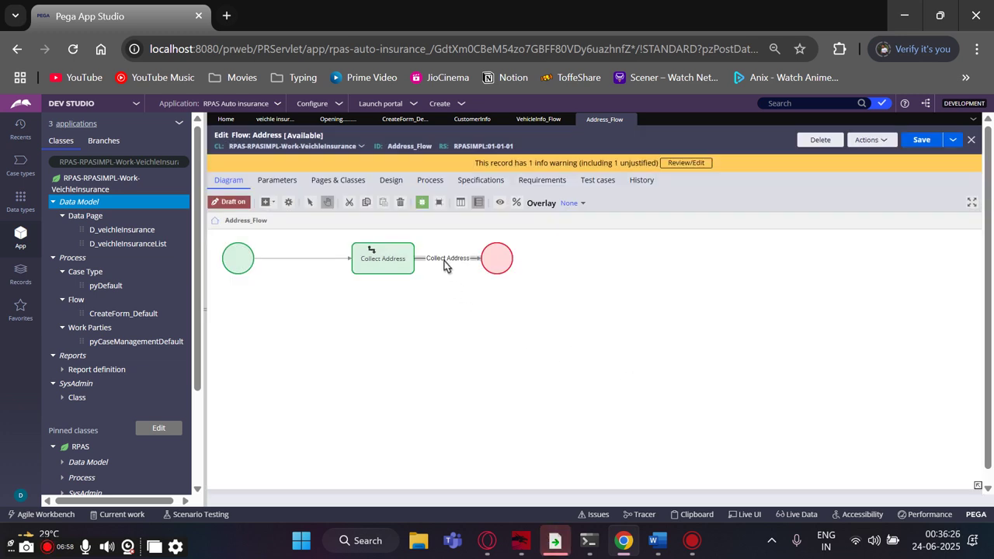
{"action": "double_click", "coordinate": [447, 262]}
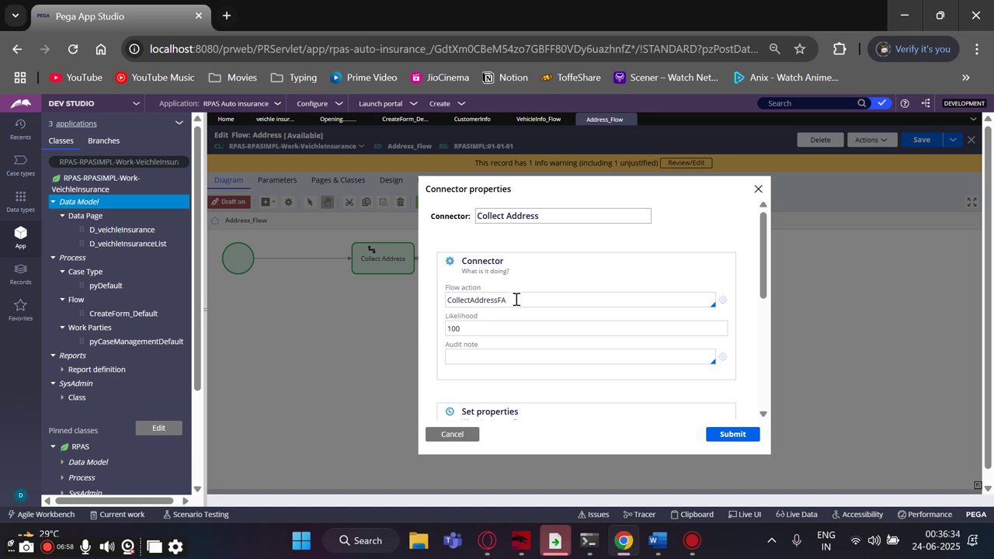
{"action": "left_click", "coordinate": [727, 433]}
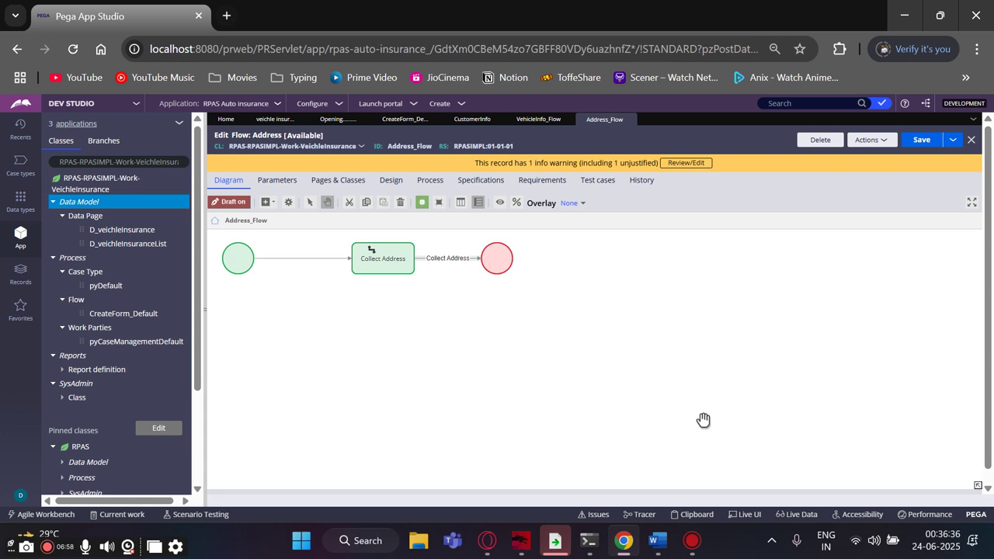
Refresh the veichle insurance case type and save it
{"action": "left_click", "coordinate": [519, 120]}
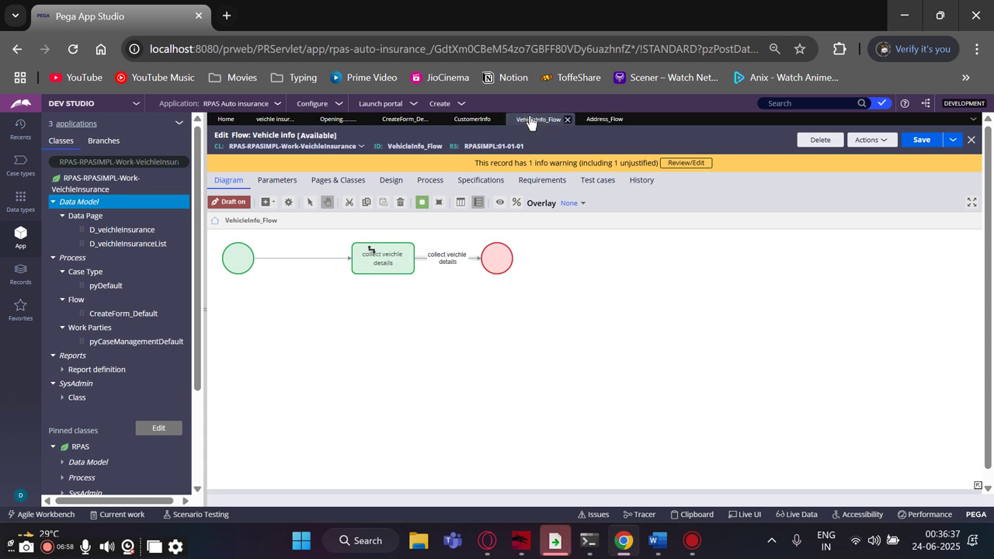
{"action": "left_click", "coordinate": [411, 122]}
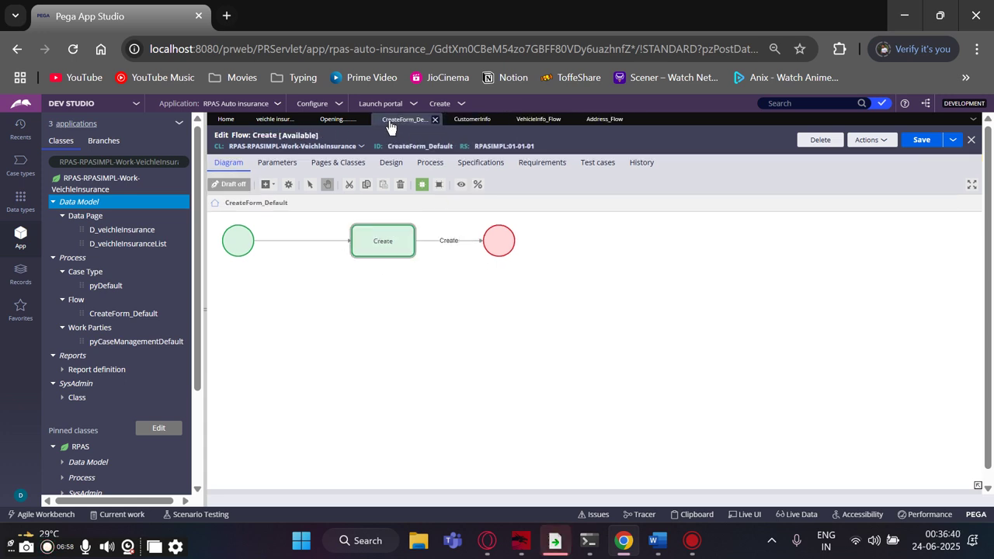
{"action": "left_click", "coordinate": [334, 121]}
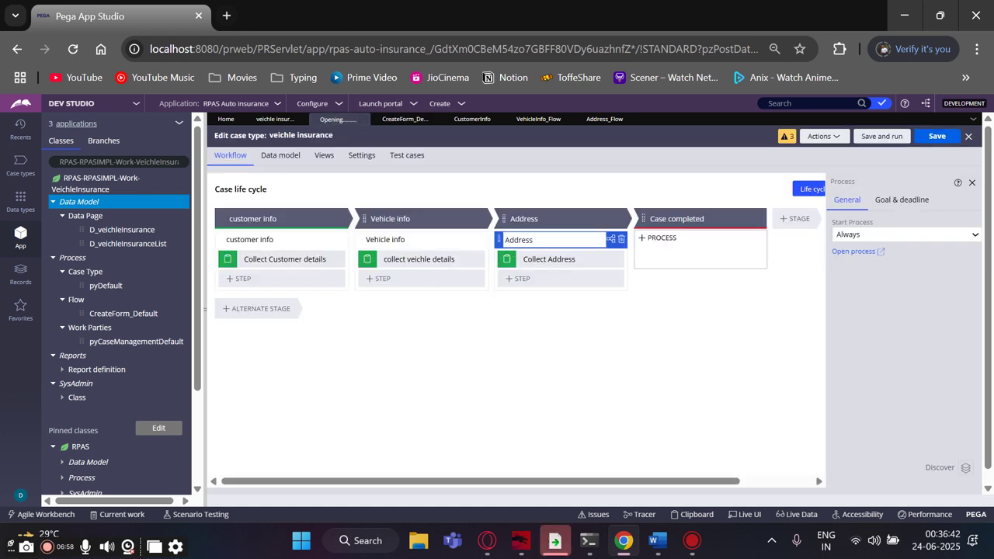
{"action": "left_click", "coordinate": [837, 139]}
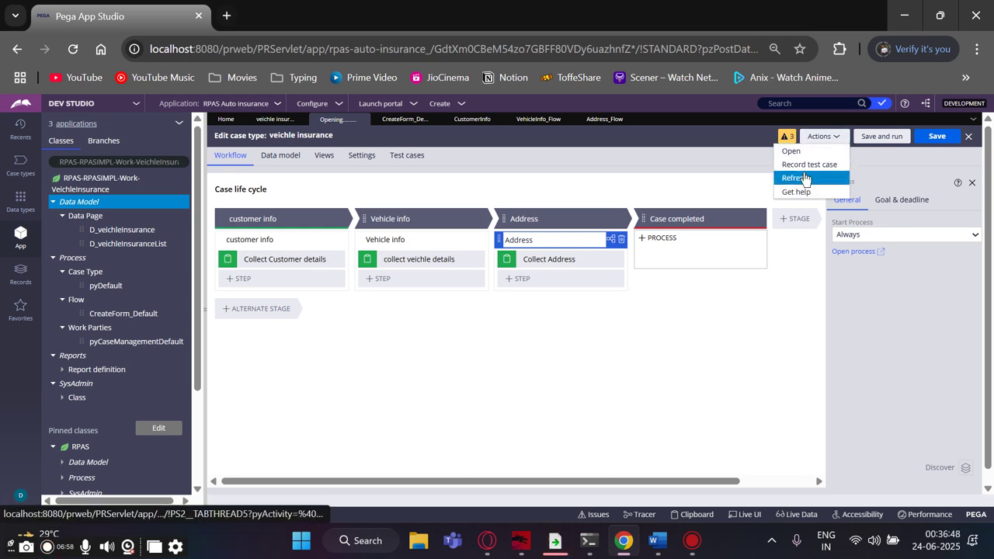
{"action": "left_click", "coordinate": [805, 180]}
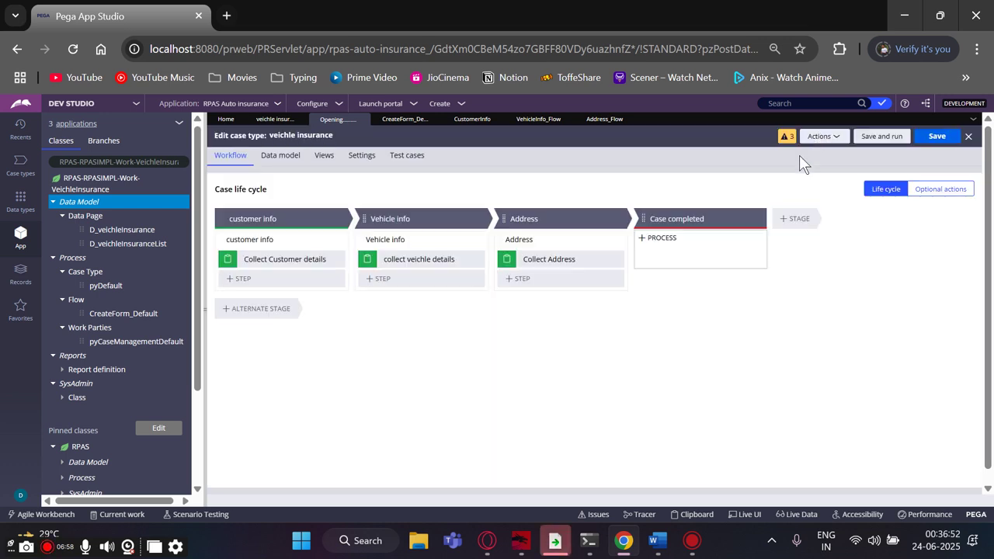
{"action": "left_click", "coordinate": [916, 138]}
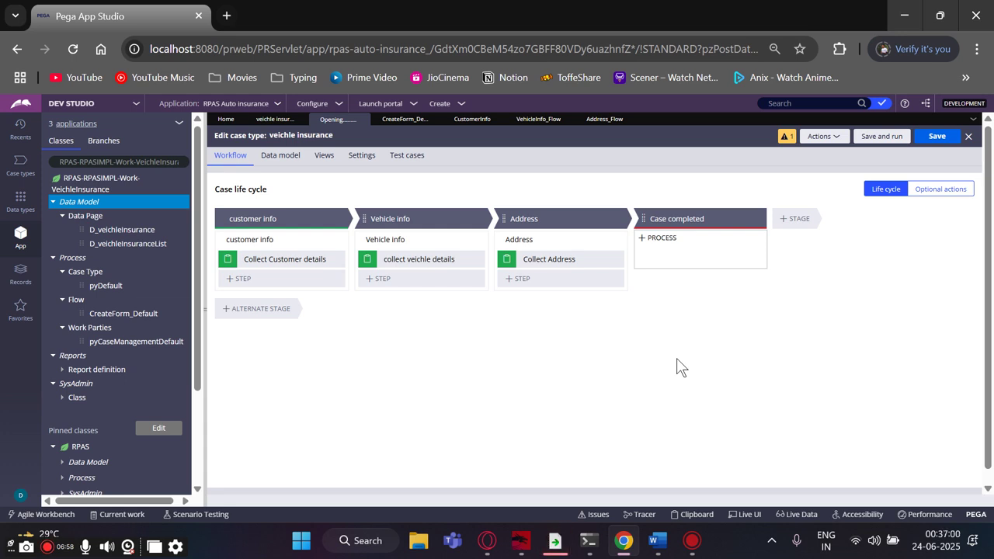
{"action": "left_click", "coordinate": [410, 108]}
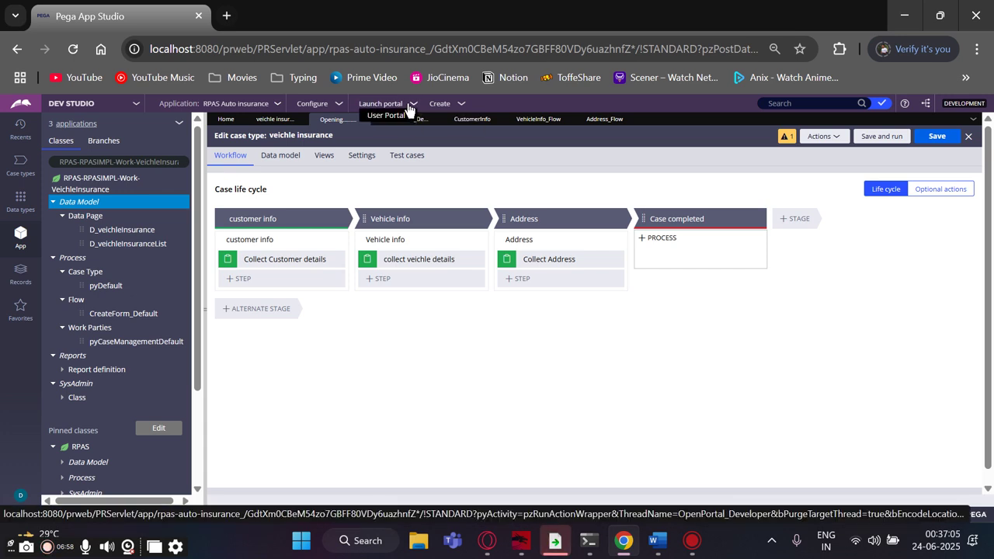
{"action": "left_click", "coordinate": [461, 106]}
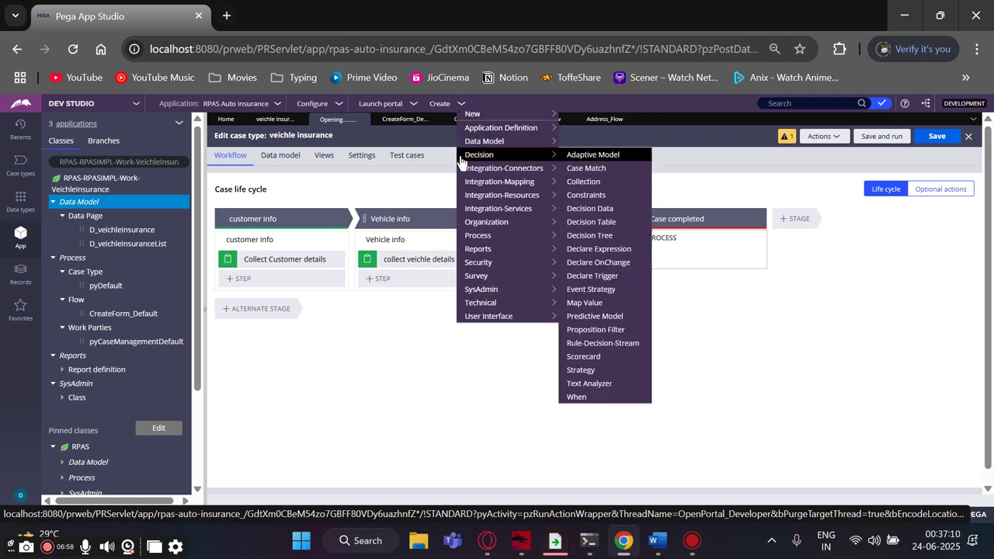
{"action": "mouse_move", "coordinate": [462, 146]}
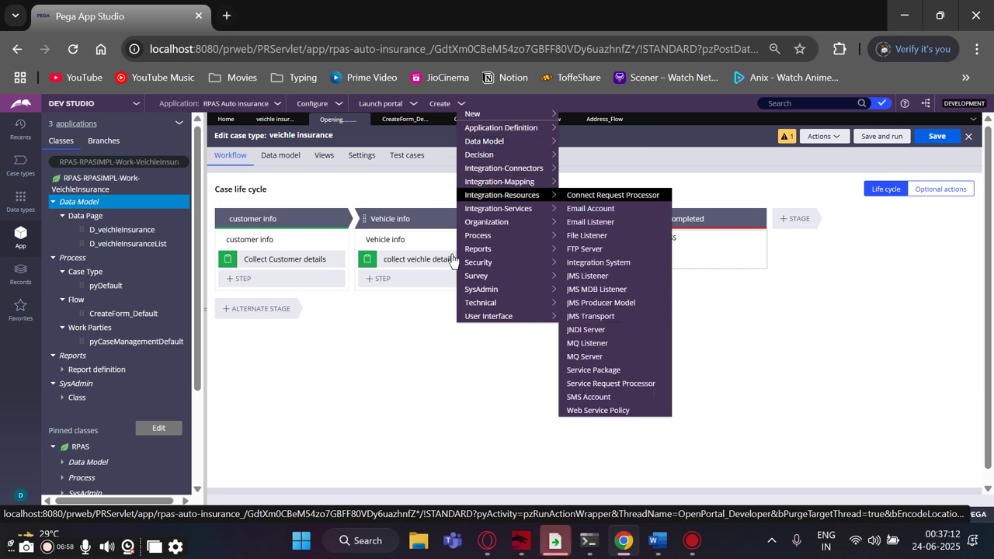
{"action": "left_click", "coordinate": [264, 430]}
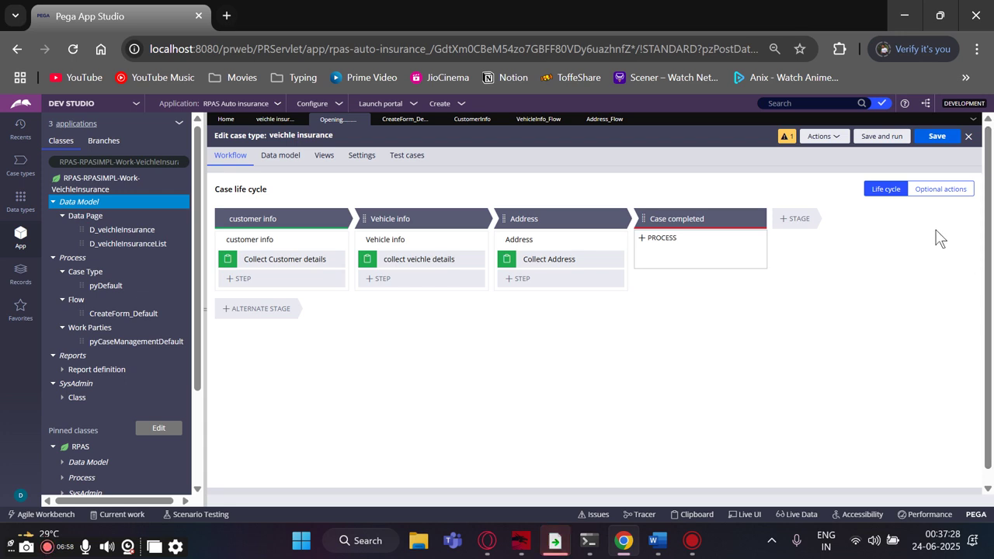
Save and run the case type, choose Male as the gender, enter a last name and submit the customer details form
{"action": "left_click", "coordinate": [882, 136]}
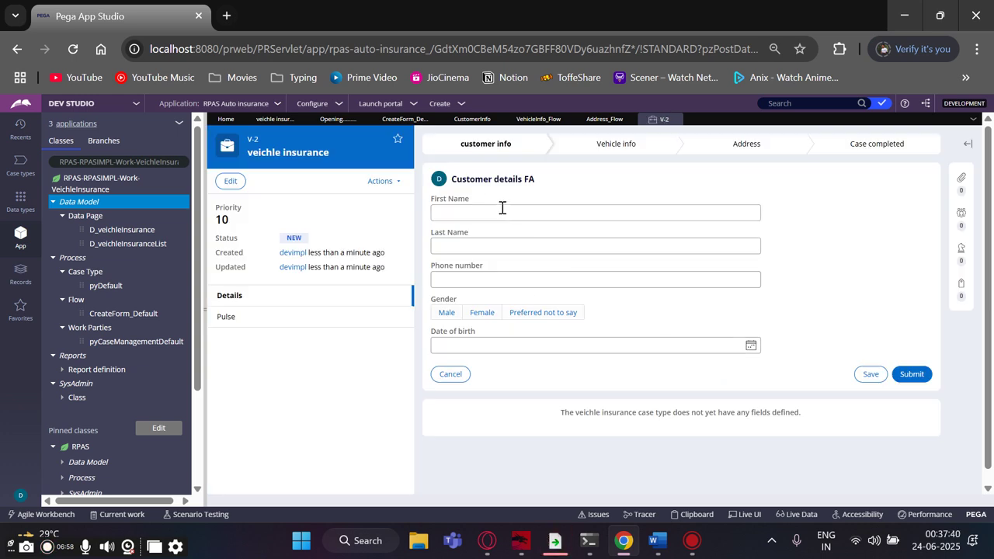
{"action": "left_click", "coordinate": [455, 312]}
{"action": "key", "text": "ctrl+f"}
{"action": "type", "text": "6uhjrj"}
{"action": "left_click", "coordinate": [469, 246]}
{"action": "type", "text": ".ue4t"}
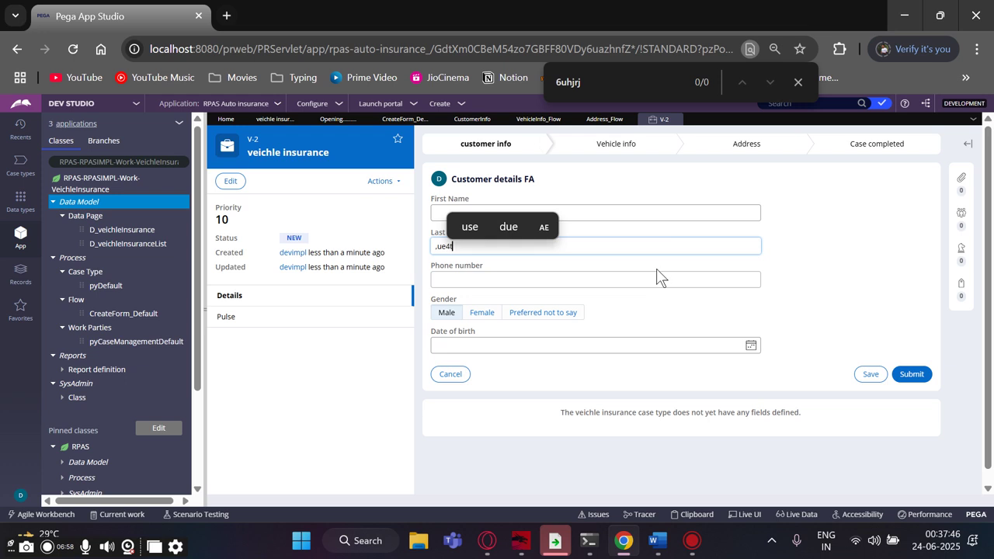
{"action": "type", "text": "4"}
{"action": "left_click", "coordinate": [912, 374]}
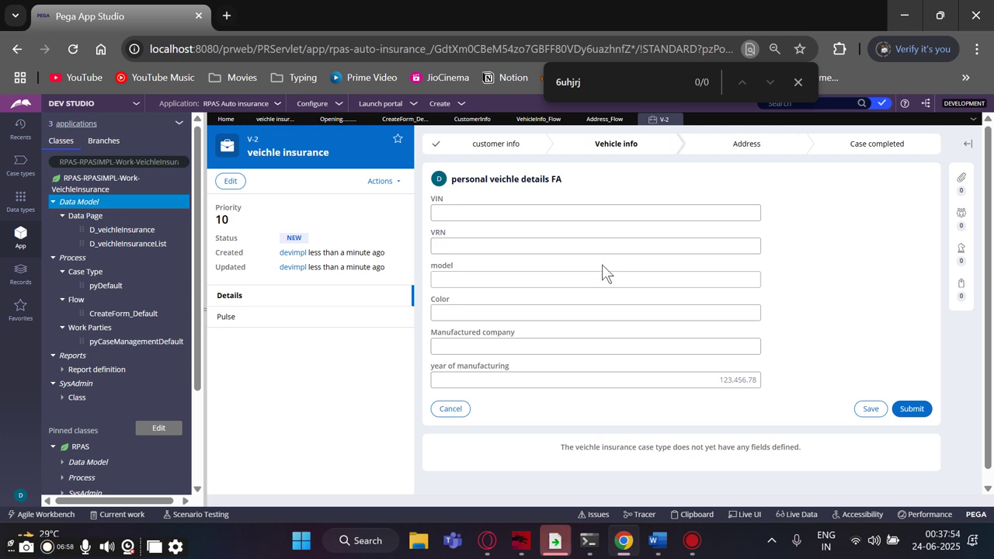
Fill in the VIN in the vehicle details form and submit it to reach the Address stage
{"action": "left_click", "coordinate": [524, 213]}
{"action": "type", "text": "hehtk"}
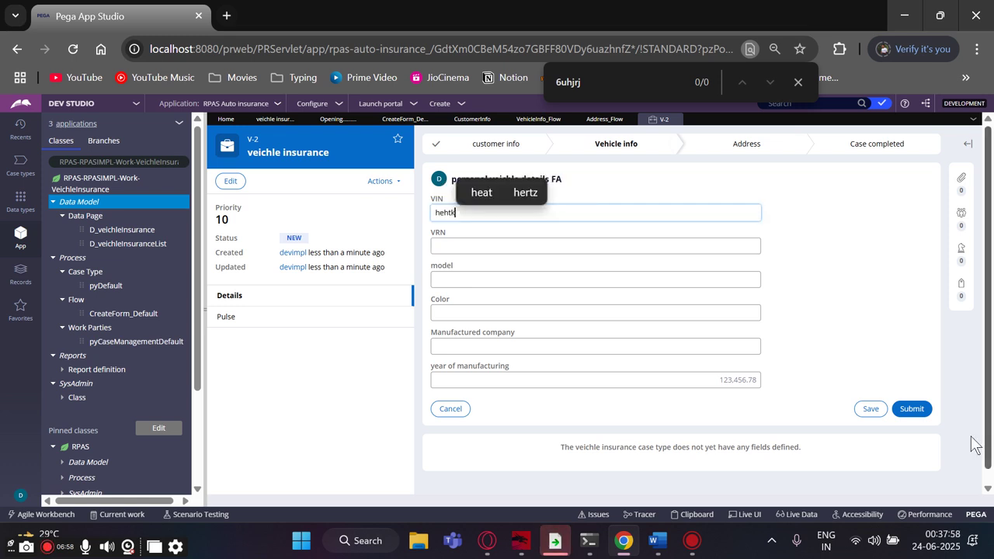
{"action": "left_click", "coordinate": [909, 409]}
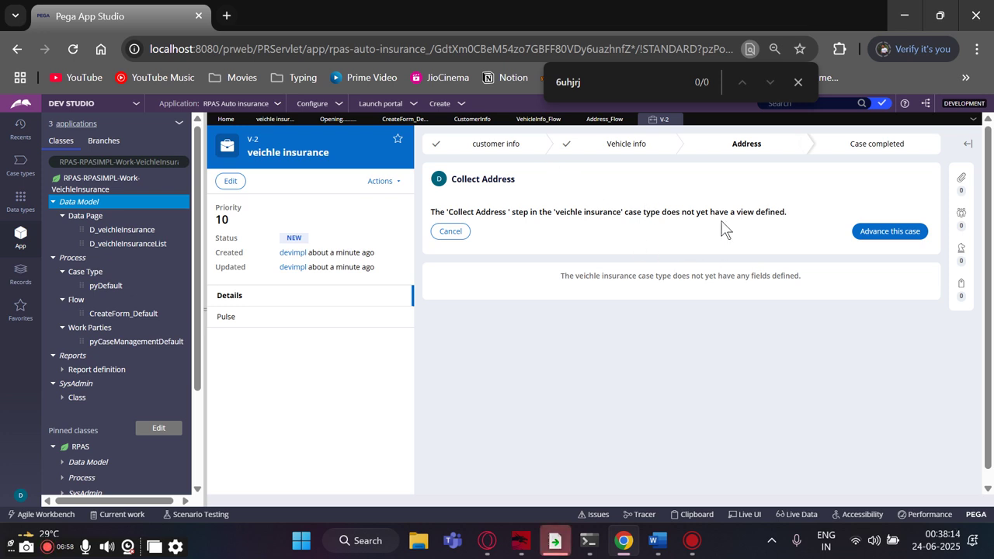
Return to the CustomerInfo flow and open the properties of the connector leading from the start shape to Collect Customer details
{"action": "left_click", "coordinate": [333, 118]}
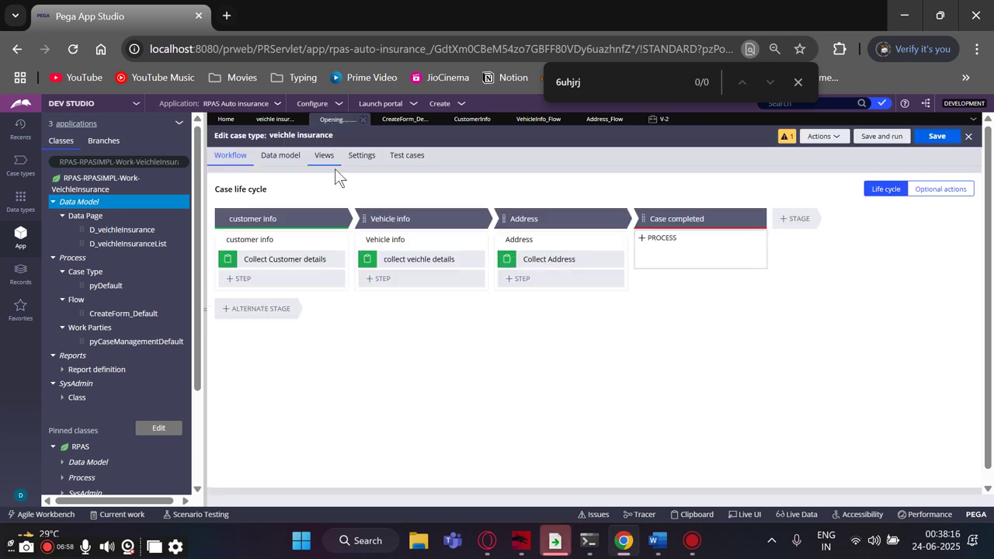
{"action": "left_click", "coordinate": [284, 239]}
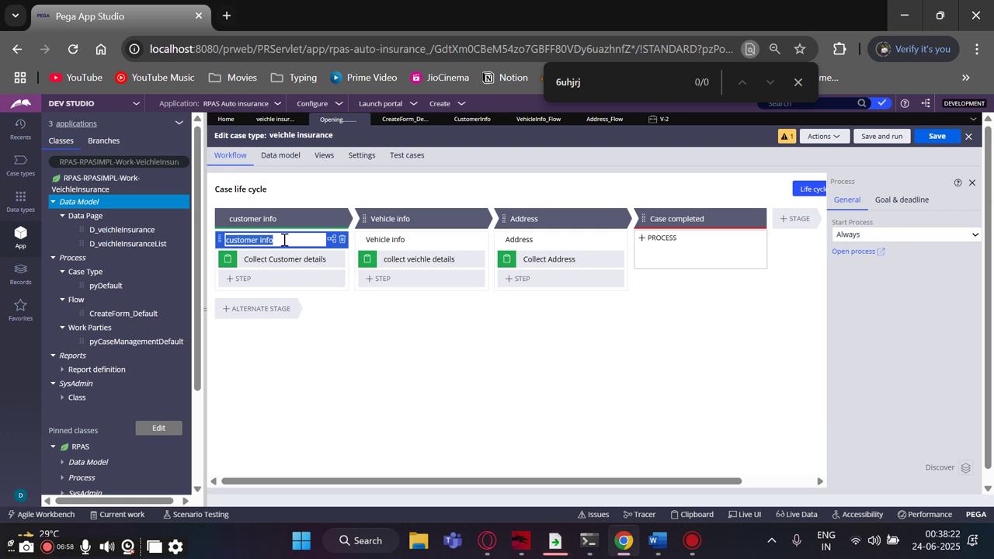
{"action": "left_click", "coordinate": [452, 119]}
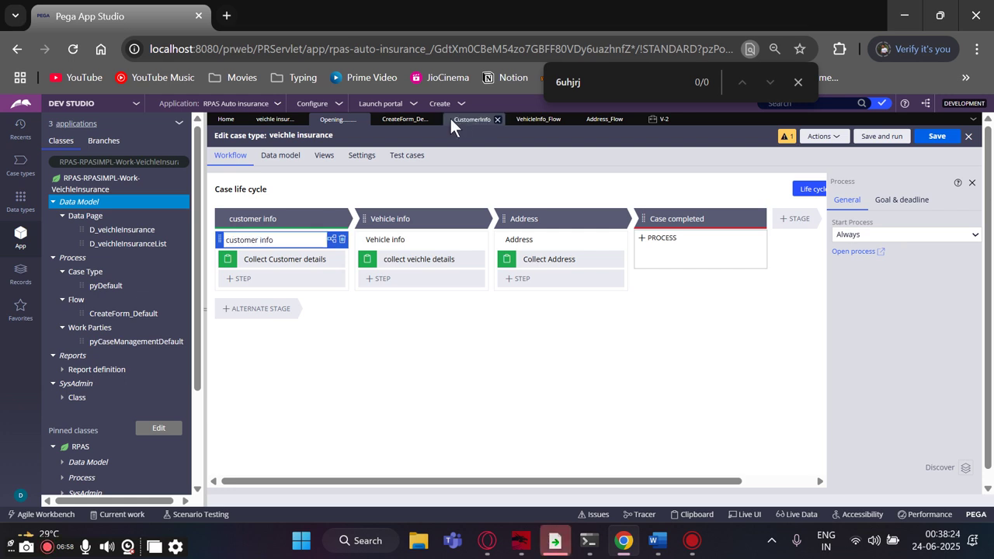
{"action": "double_click", "coordinate": [314, 266]}
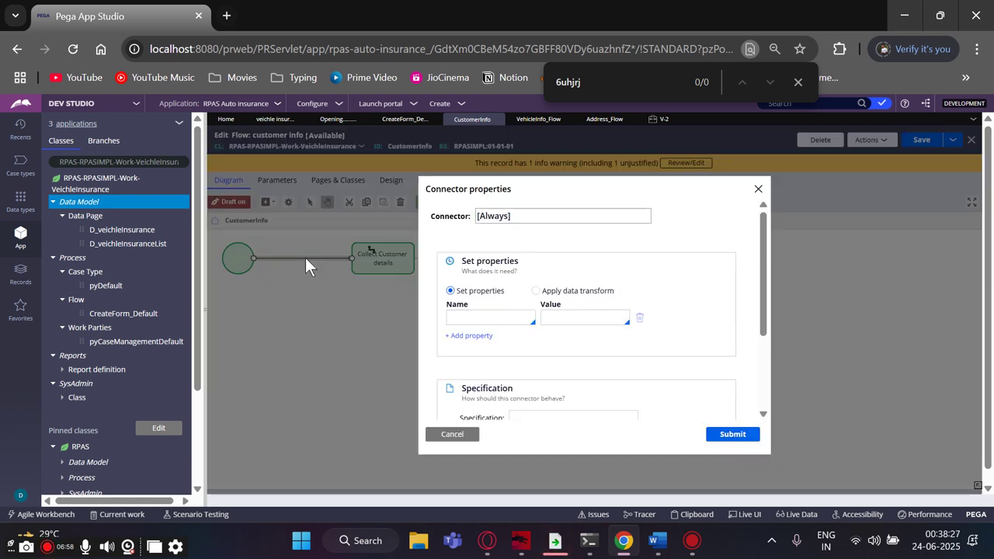
{"action": "left_click", "coordinate": [468, 320]}
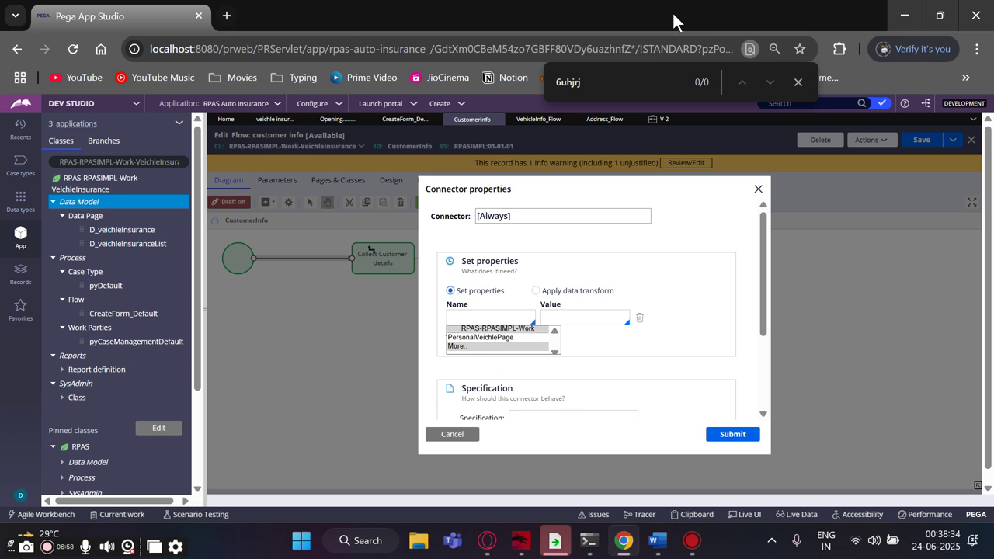
{"action": "left_click", "coordinate": [470, 337]}
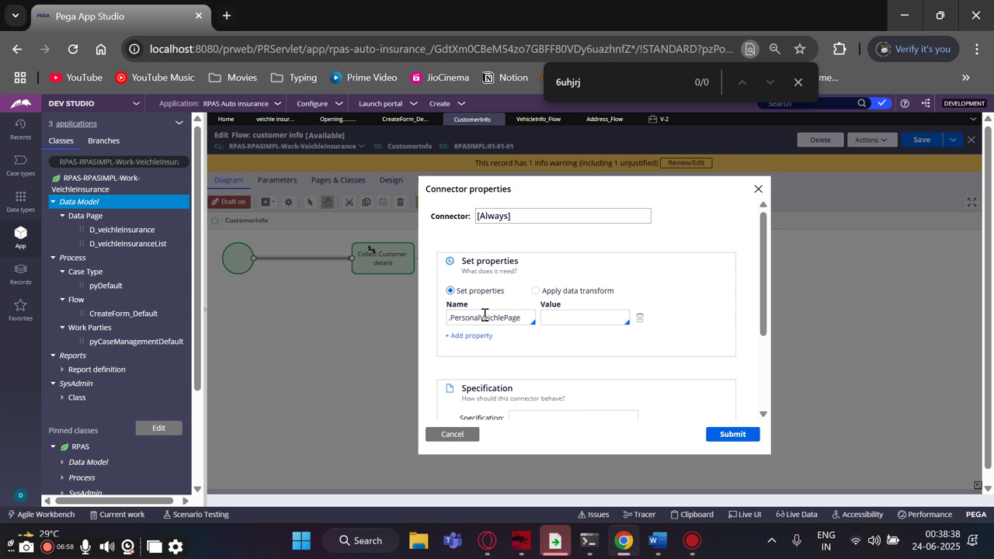
{"action": "key", "text": "BackSpace"}
{"action": "key", "text": "BackSpace"}
{"action": "key", "text": "BackSpace"}
{"action": "key", "text": "BackSpace"}
{"action": "key", "text": "BackSpace"}
{"action": "key", "text": "BackSpace"}
{"action": "key", "text": "BackSpace"}
{"action": "key", "text": "BackSpace"}
{"action": "key", "text": "BackSpace"}
{"action": "key", "text": "BackSpace"}
{"action": "key", "text": "BackSpace"}
{"action": "key", "text": "BackSpace"}
{"action": "key", "text": "BackSpace"}
{"action": "key", "text": "BackSpace"}
{"action": "key", "text": "BackSpace"}
{"action": "key", "text": "BackSpace"}
{"action": "key", "text": "BackSpace"}
{"action": "key", "text": "BackSpace"}
{"action": "key", "text": "BackSpace"}
{"action": "key", "text": "BackSpace"}
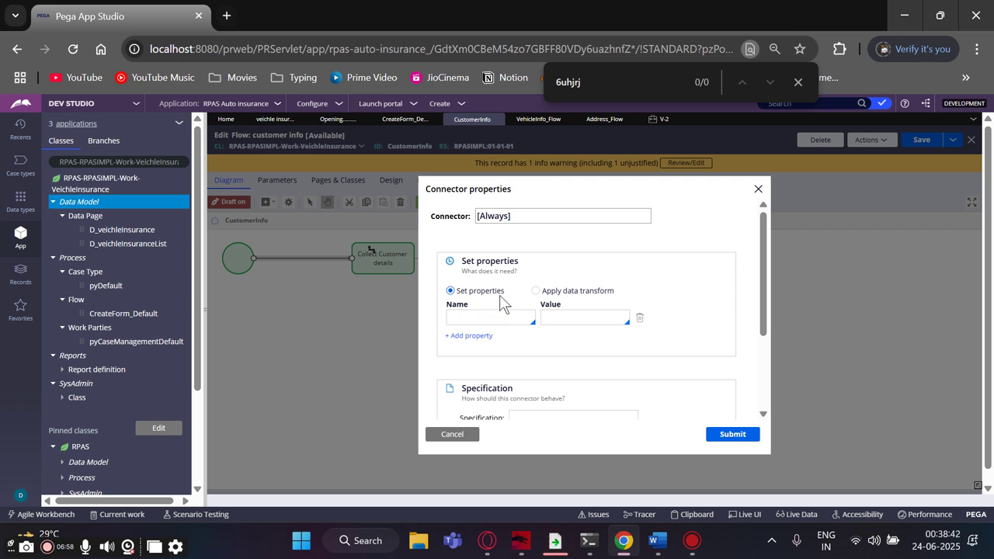
Set the connector's first property to .BillingAddressPAGE.Village with the value ij
{"action": "type", "text": "."}
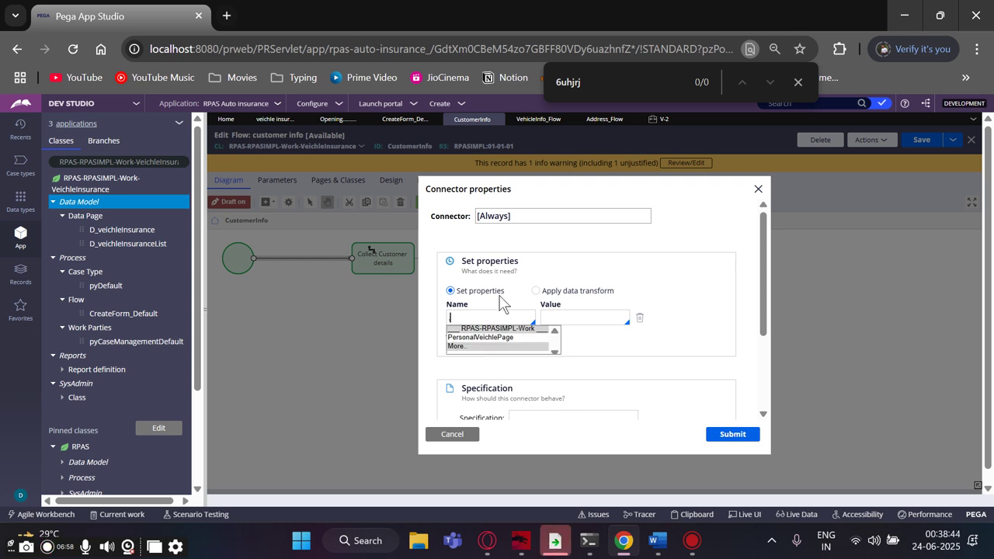
{"action": "left_click", "coordinate": [470, 348]}
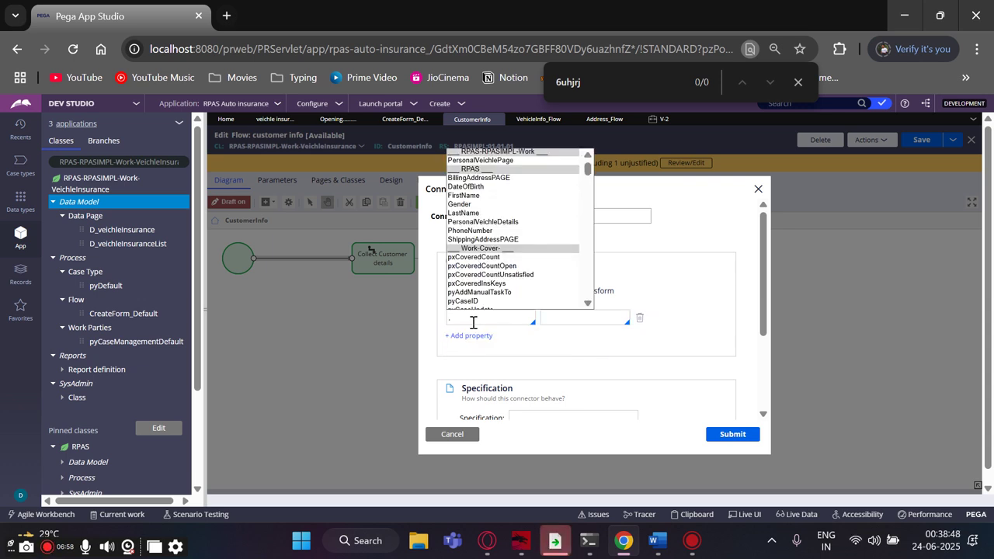
{"action": "left_click", "coordinate": [493, 178]}
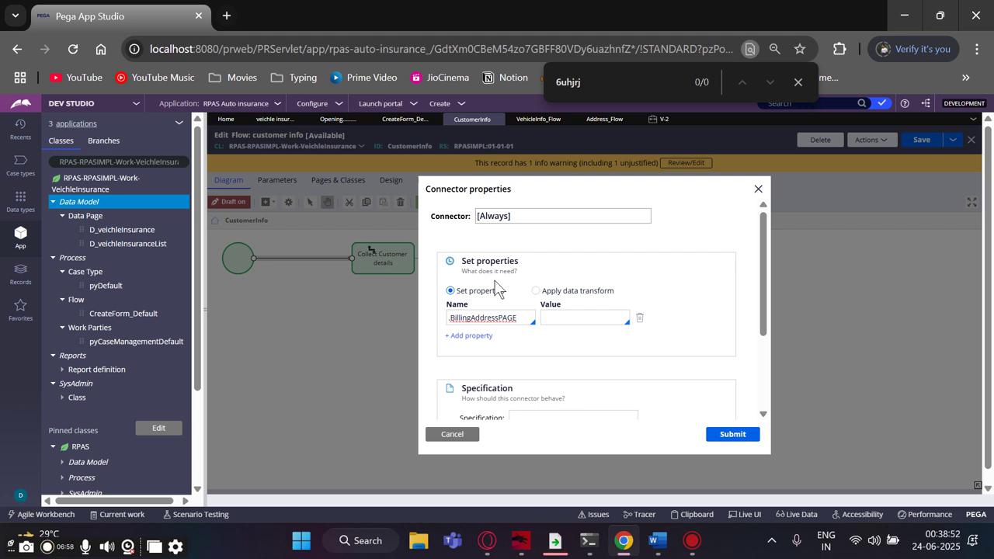
{"action": "left_click", "coordinate": [469, 330]}
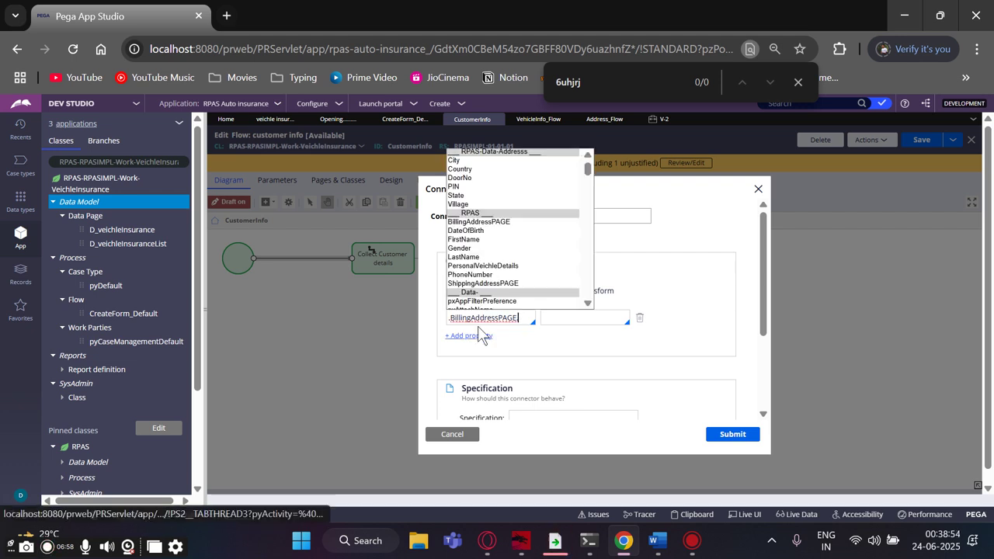
{"action": "type", "text": "."}
{"action": "left_click", "coordinate": [477, 232]}
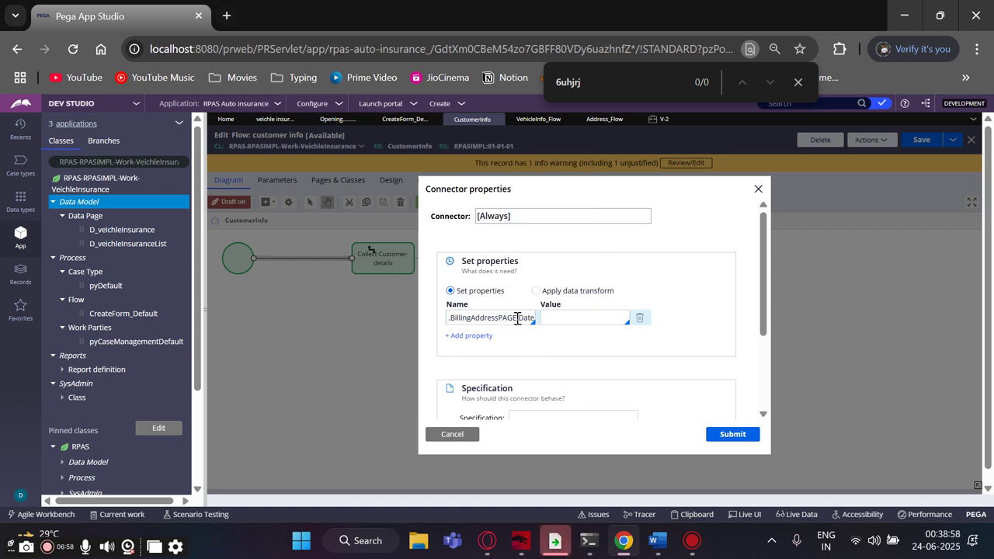
{"action": "left_click_drag", "start_coordinate": [520, 318], "coordinate": [529, 318]}
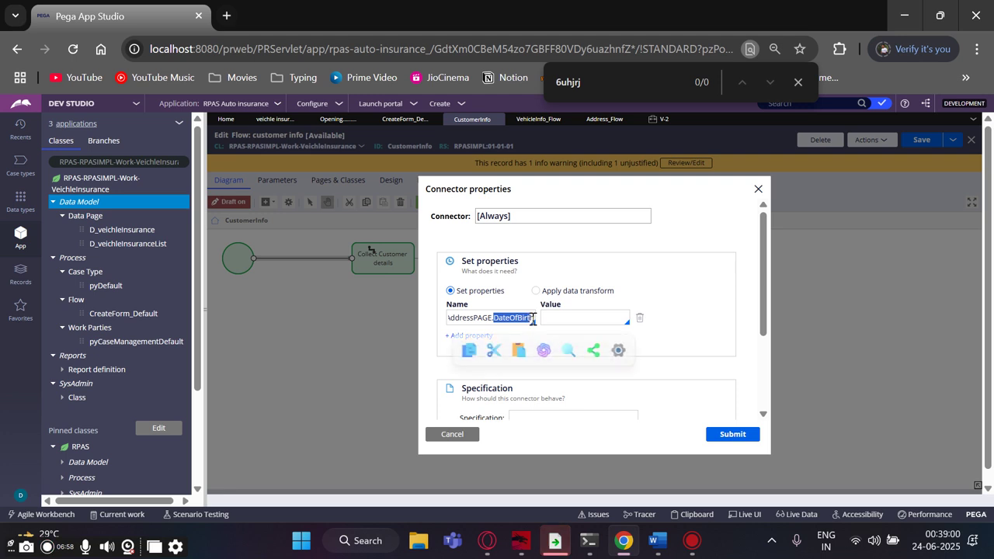
{"action": "key", "text": "BackSpace"}
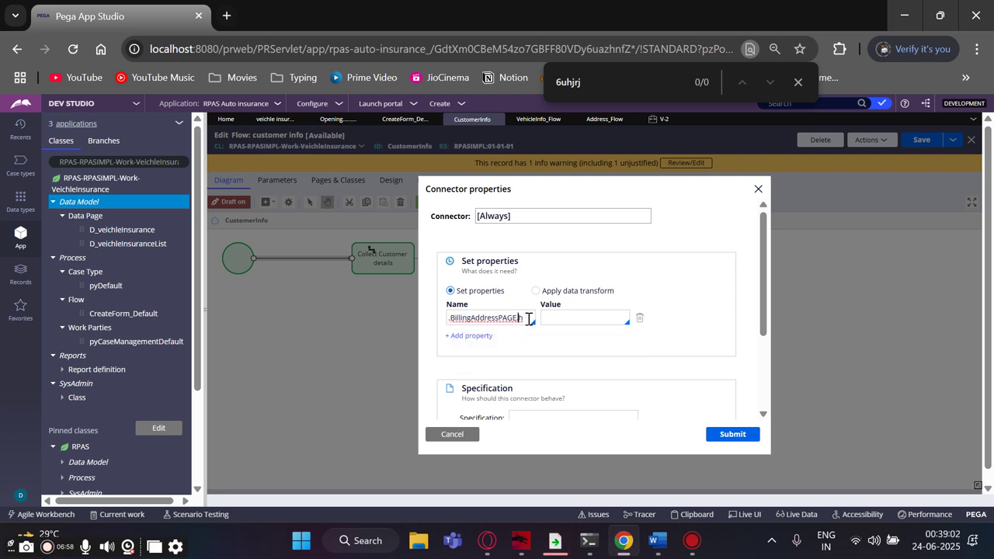
{"action": "key", "text": "BackSpace"}
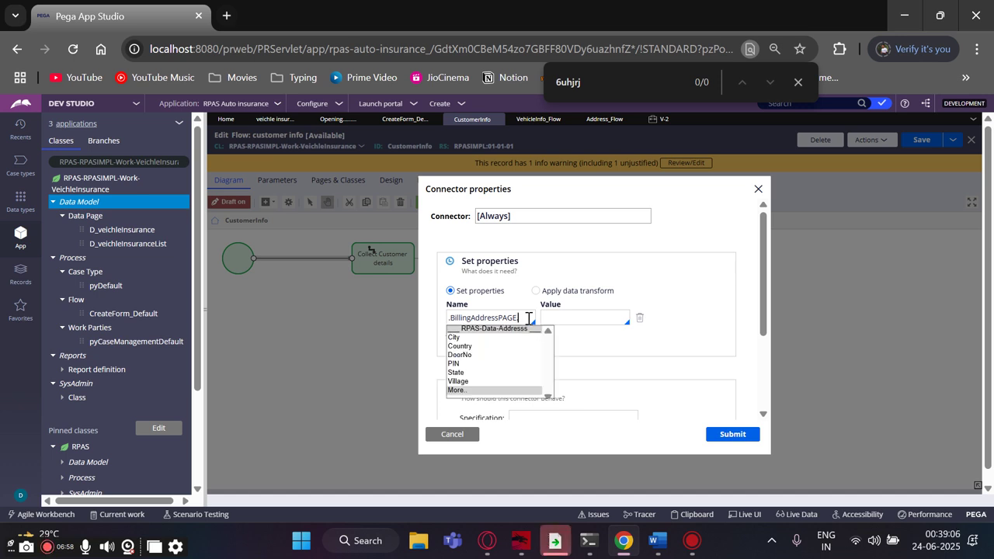
{"action": "left_click", "coordinate": [459, 382]}
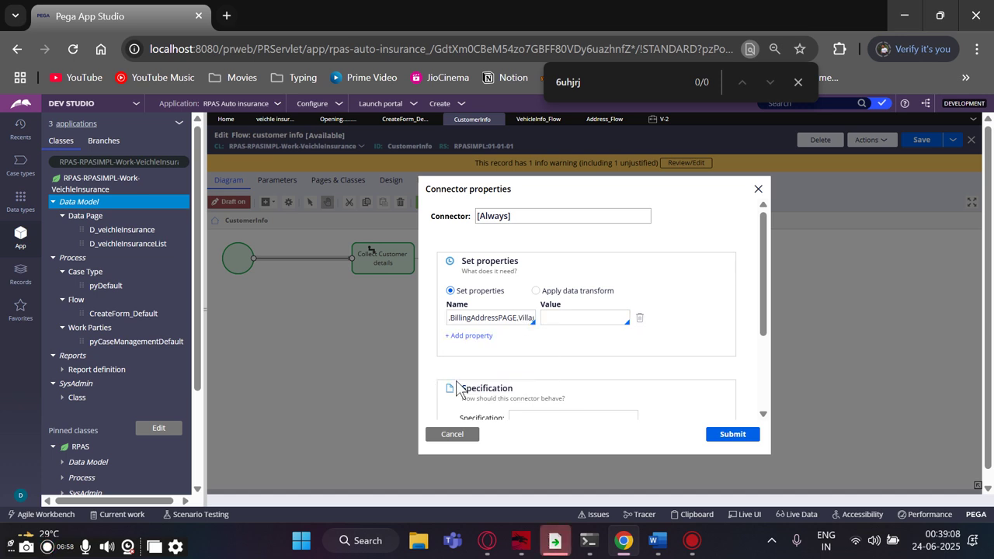
{"action": "left_click", "coordinate": [581, 319]}
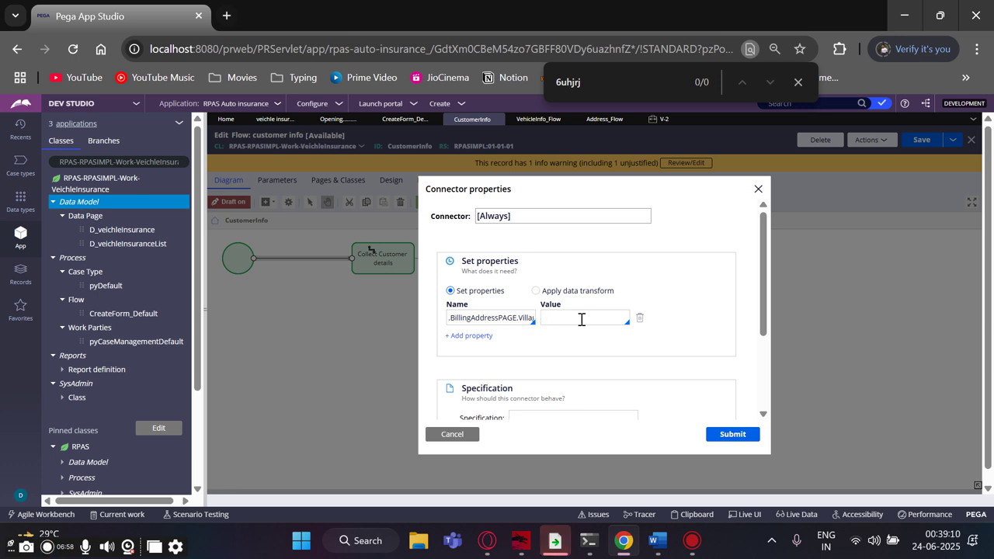
{"action": "type", "text": "ij"}
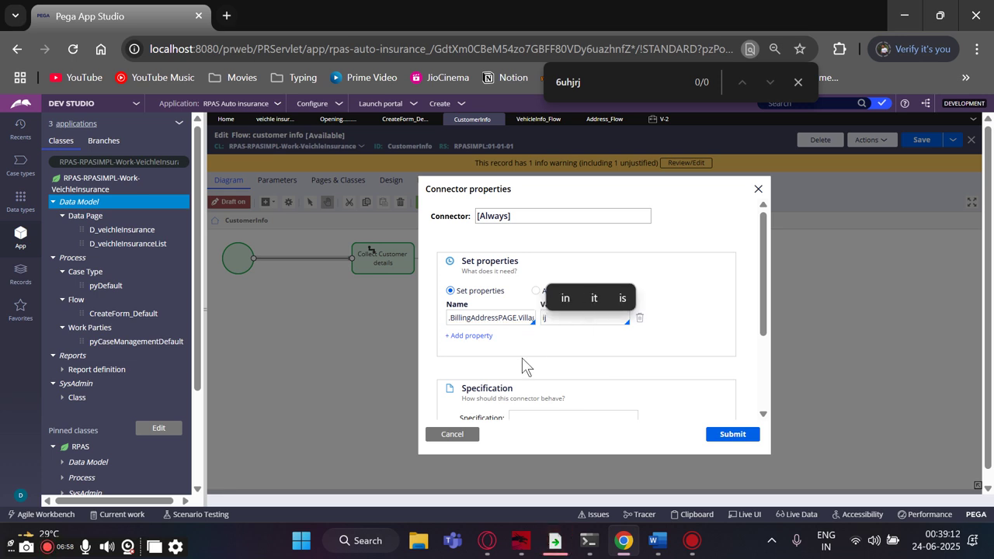
Add a second connector property, .ShippingAddressPAGE.Village, with the value uui and submit the connector properties
{"action": "left_click", "coordinate": [457, 337]}
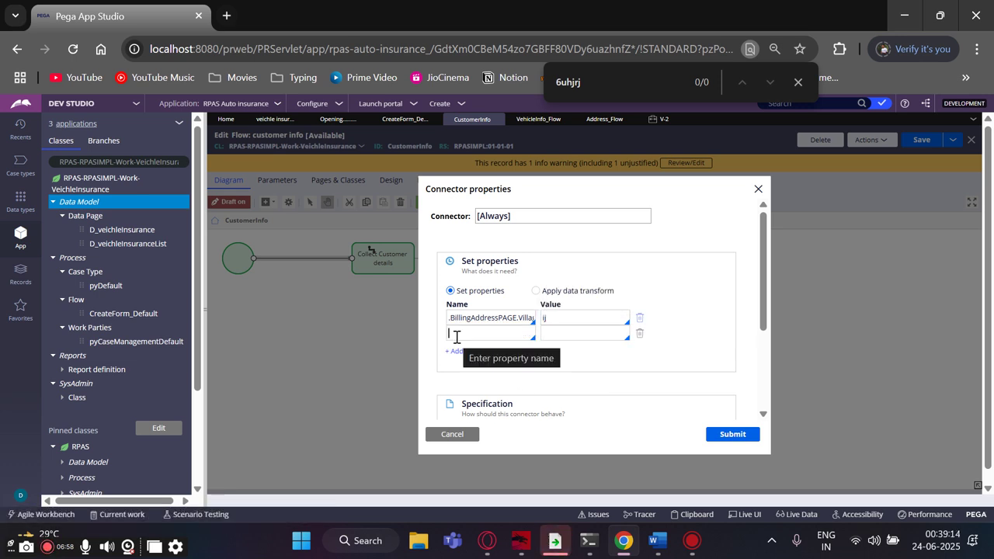
{"action": "type", "text": "."}
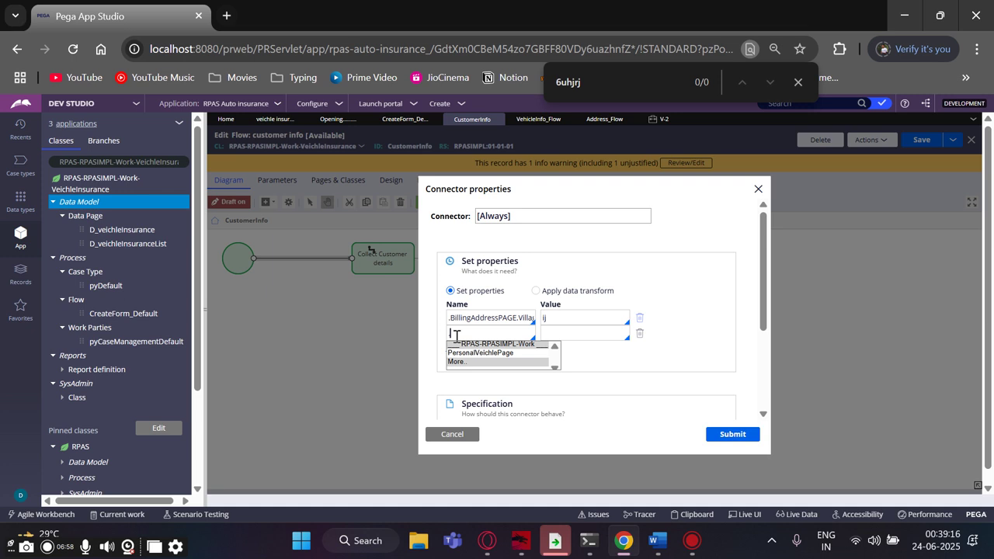
{"action": "type", "text": "s"}
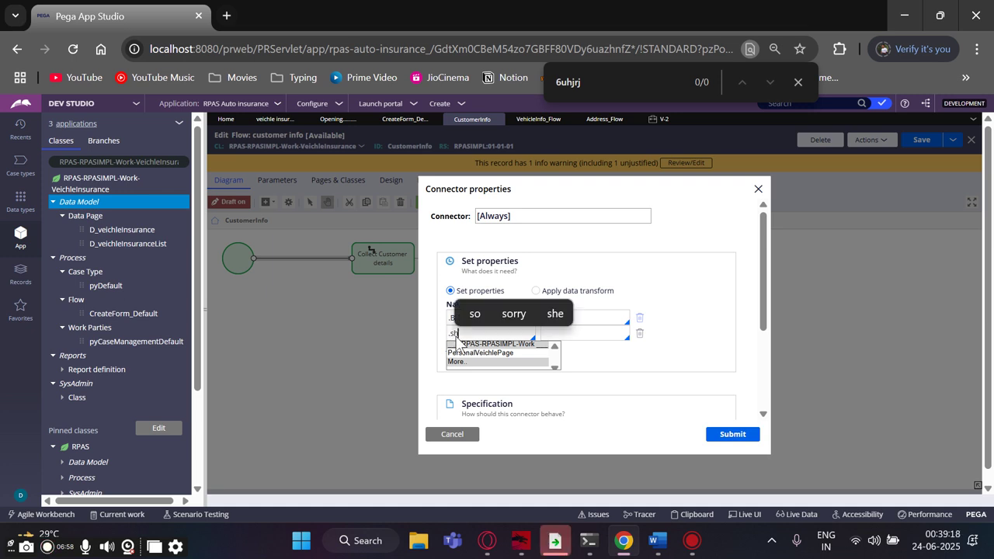
{"action": "type", "text": "h"}
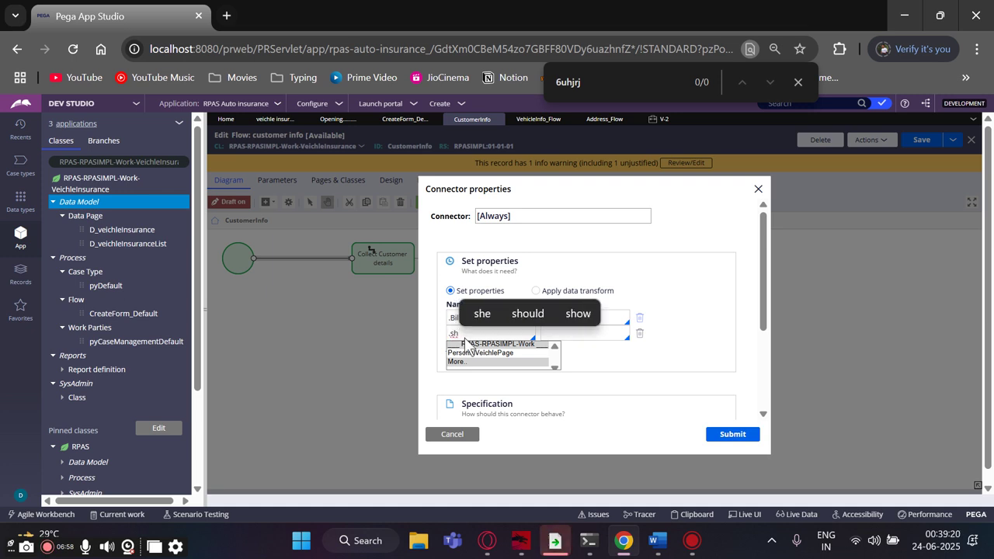
{"action": "key", "text": "BackSpace"}
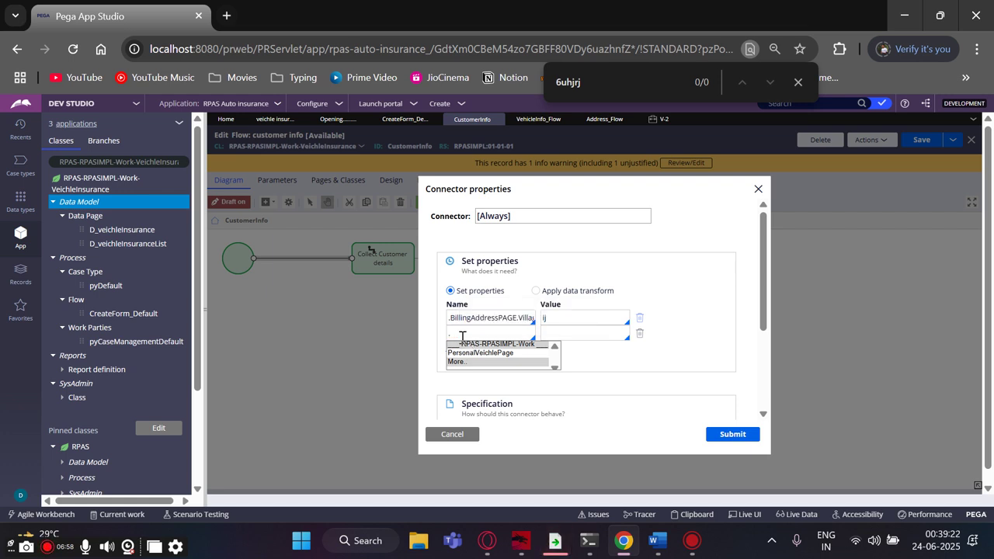
{"action": "left_click", "coordinate": [465, 362]}
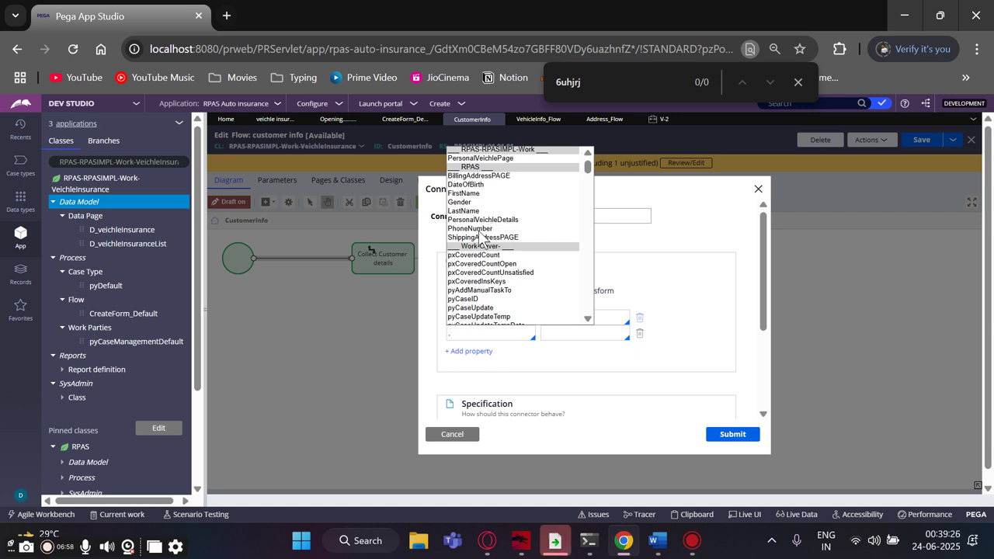
{"action": "left_click", "coordinate": [484, 237]}
{"action": "type", "text": "."}
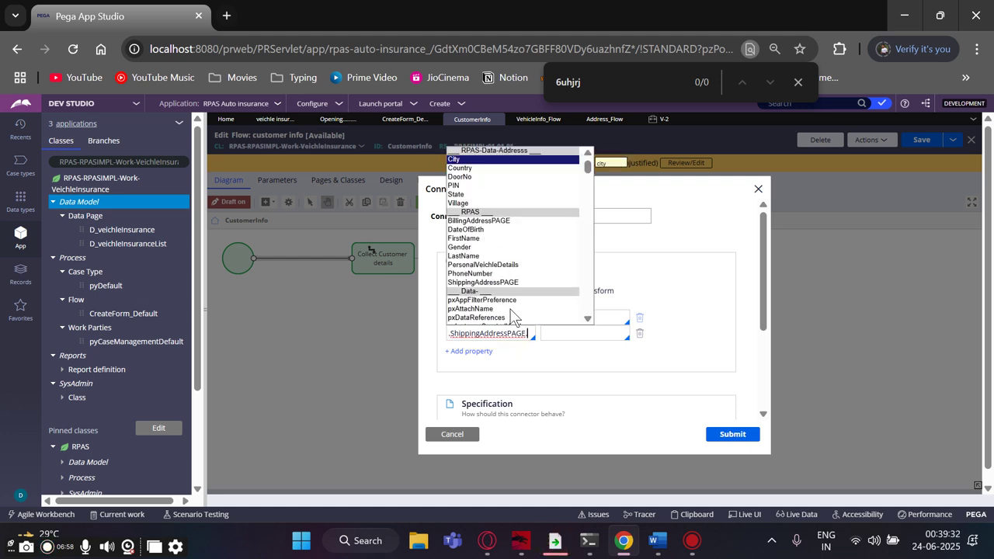
{"action": "left_click", "coordinate": [460, 203]}
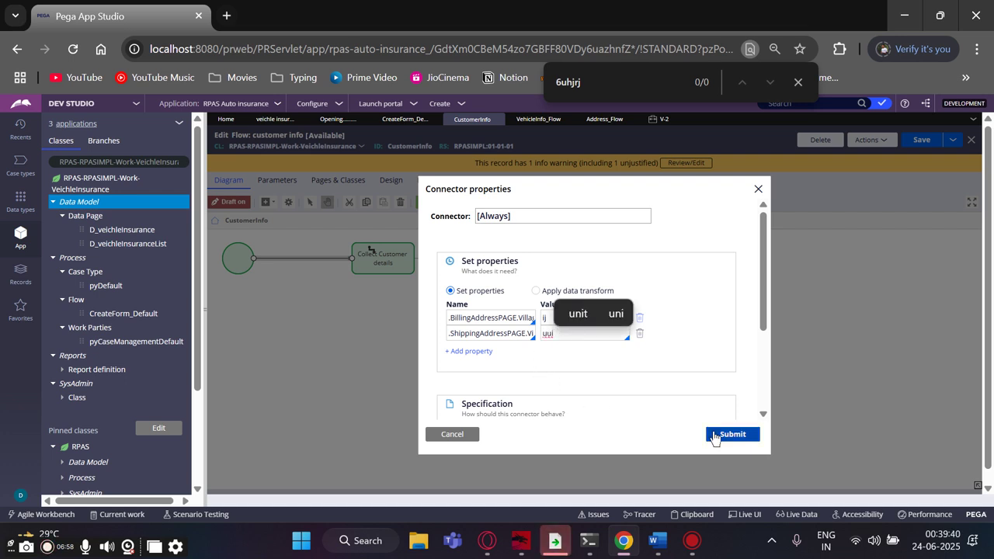
{"action": "left_click", "coordinate": [716, 433]}
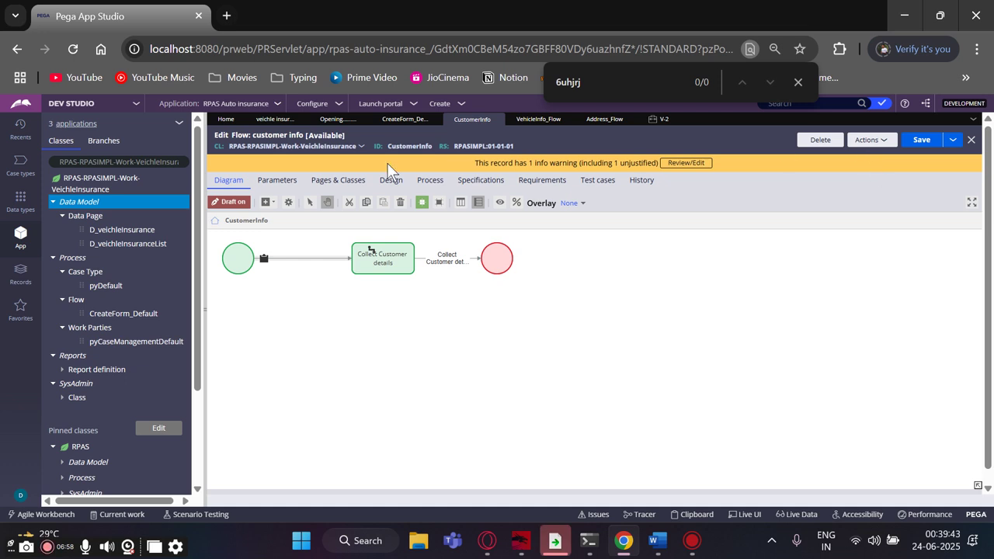
Save and run the veichle insurance case type, enter a first name in the customer details form and submit it
{"action": "left_click", "coordinate": [321, 119]}
{"action": "left_click", "coordinate": [885, 141]}
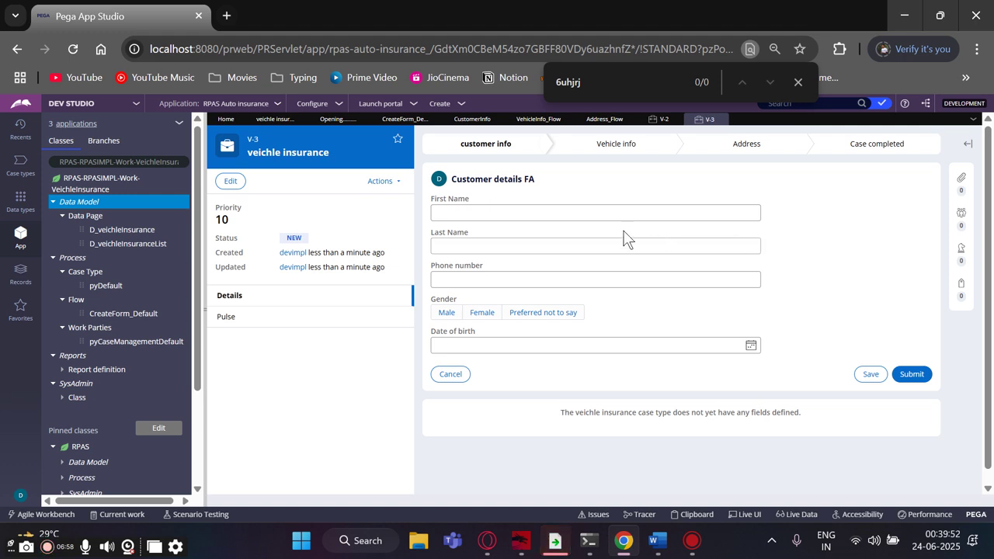
{"action": "left_click", "coordinate": [527, 208]}
{"action": "type", "text": "tu"}
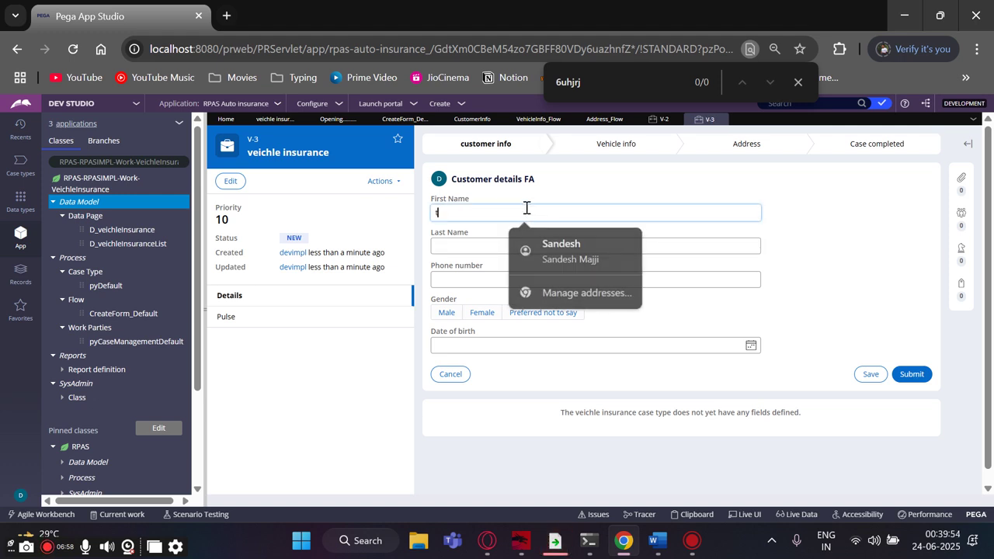
{"action": "left_click", "coordinate": [912, 373]}
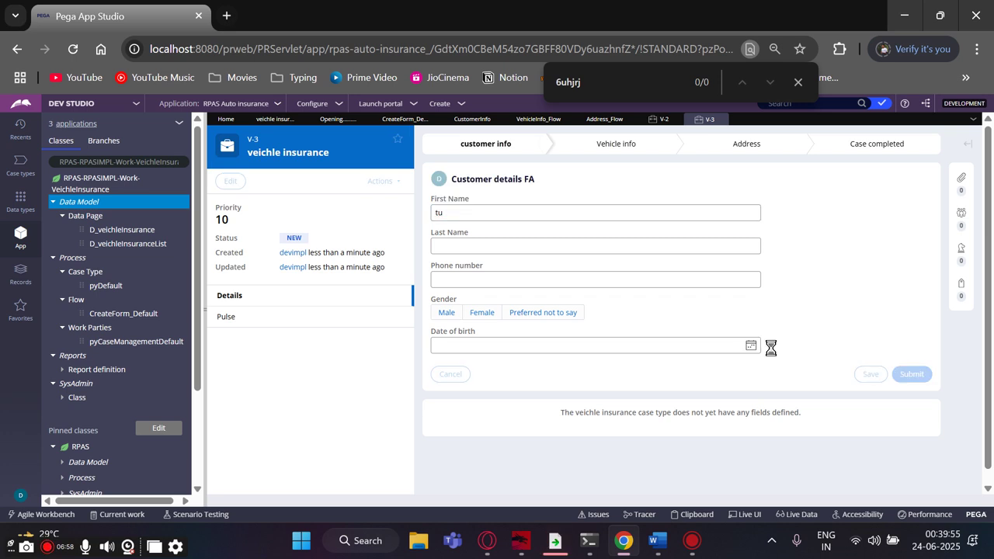
Set the model to io in the personal veichle details form and submit it to reach the Address stage
{"action": "left_click", "coordinate": [545, 274]}
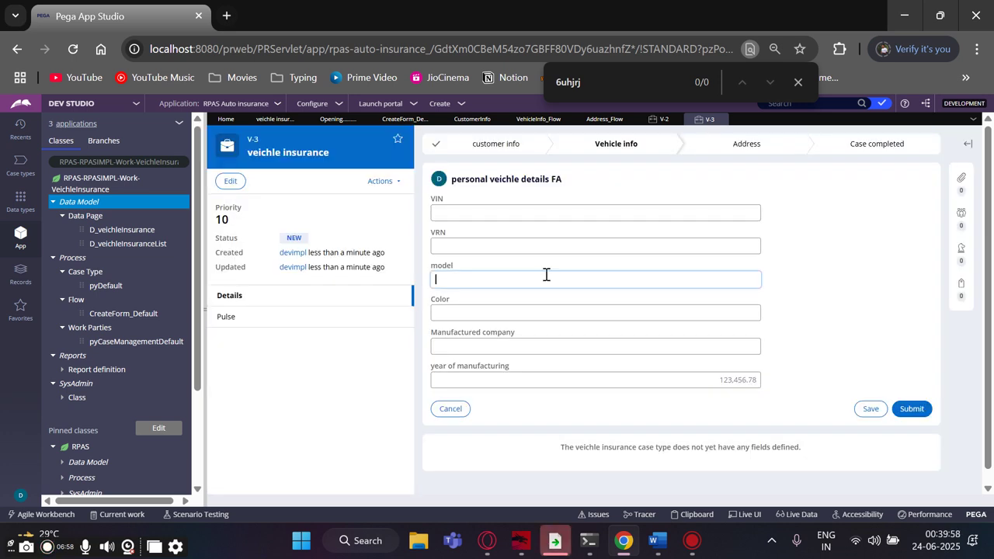
{"action": "type", "text": "io"}
{"action": "left_click", "coordinate": [909, 412]}
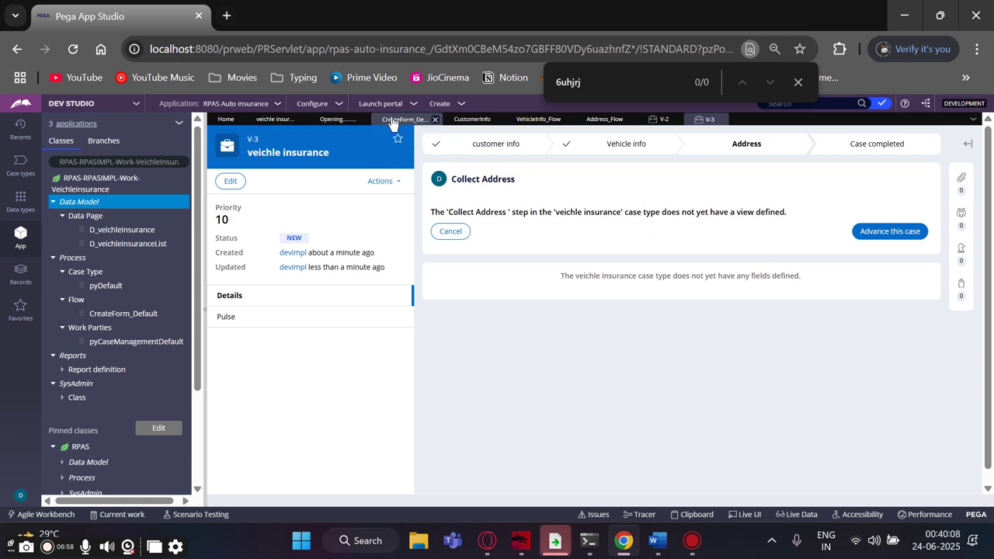
Return to the veichle insurance case type and open the flow behind the Address process
{"action": "left_click", "coordinate": [349, 122]}
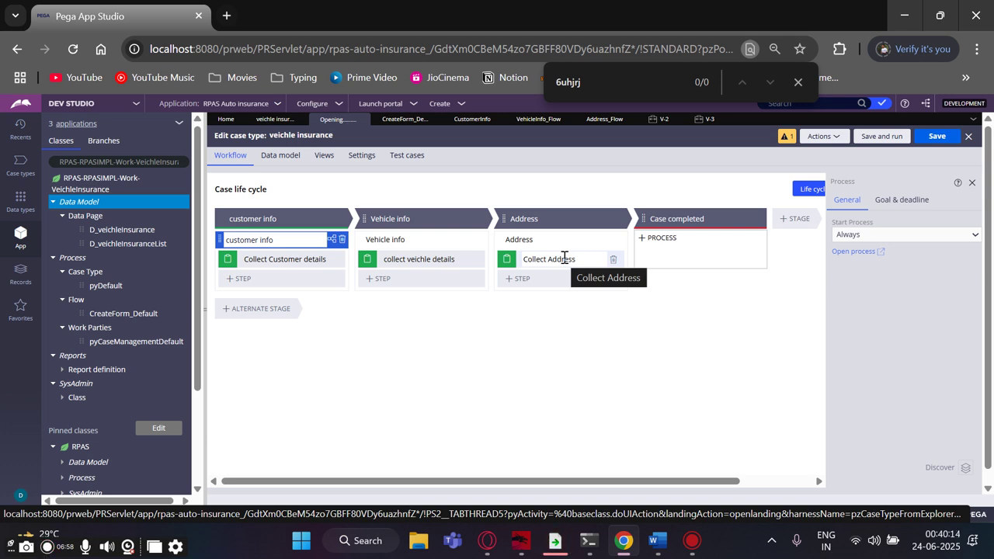
{"action": "left_click", "coordinate": [565, 259]}
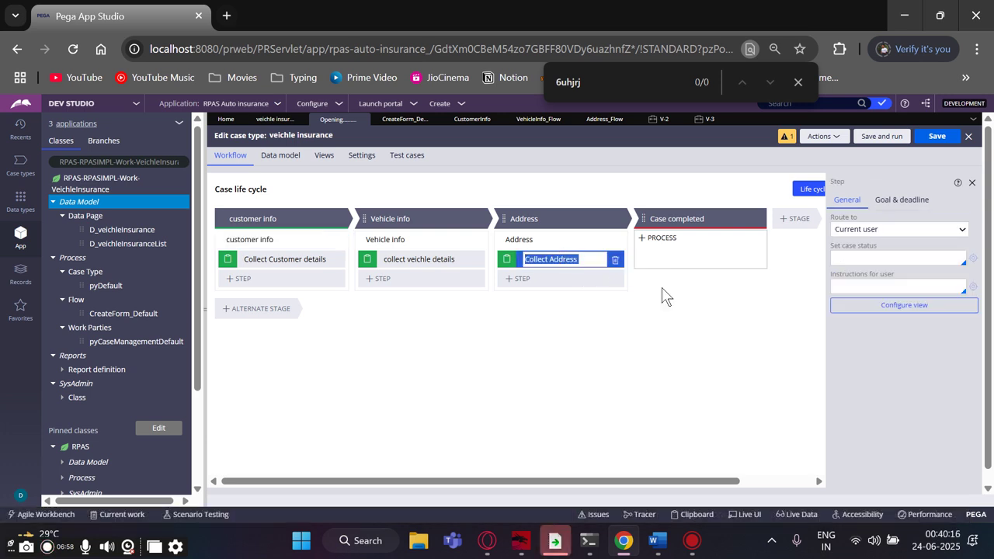
{"action": "left_click", "coordinate": [519, 240]}
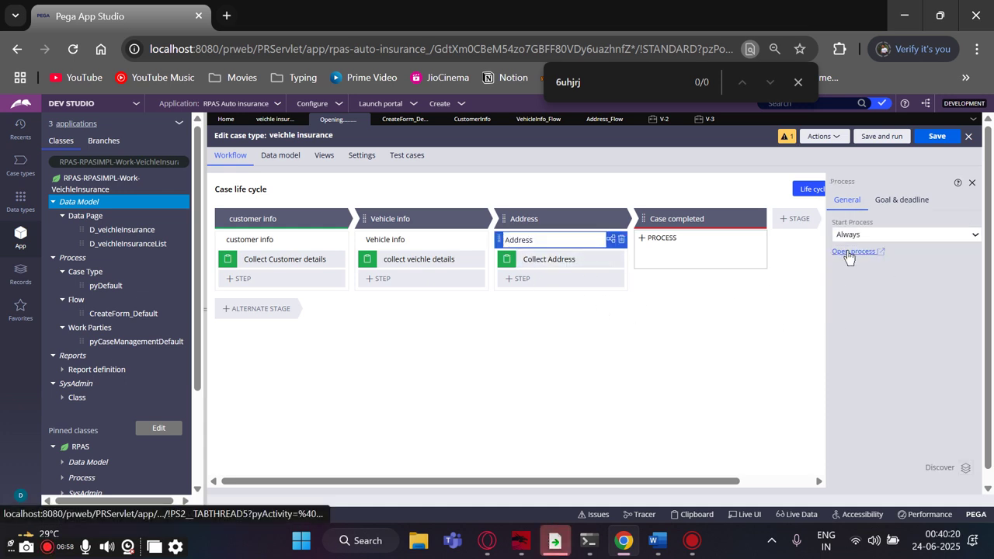
{"action": "left_click", "coordinate": [854, 251]}
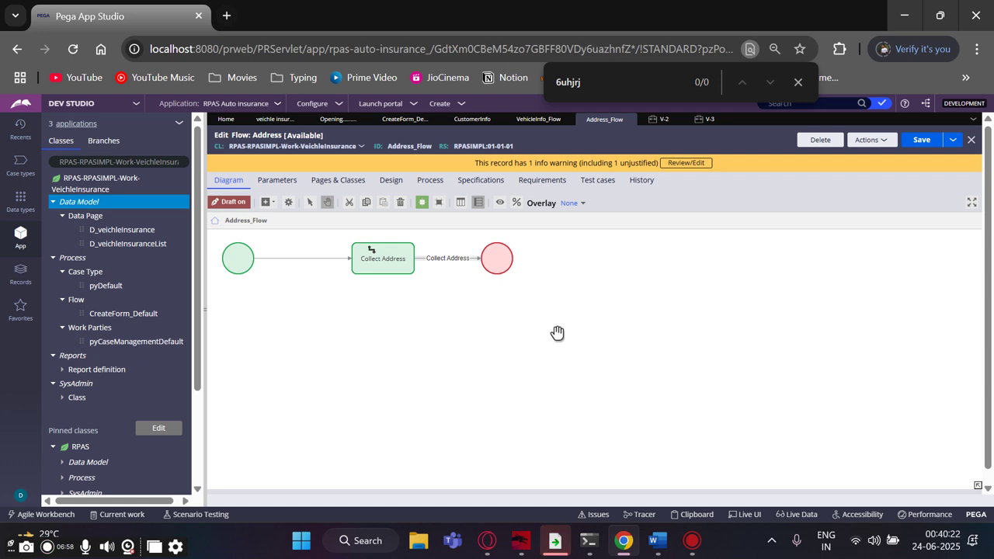
Reselect CollectAddressFA as the flow action of the Collect Address connector, submit its properties and save the Address flow
{"action": "double_click", "coordinate": [447, 264]}
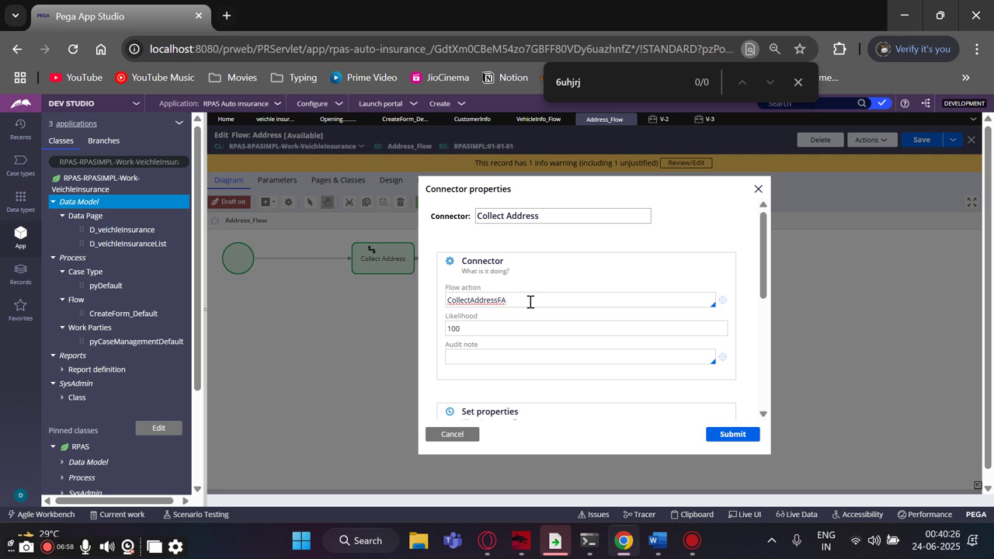
{"action": "left_click", "coordinate": [531, 303]}
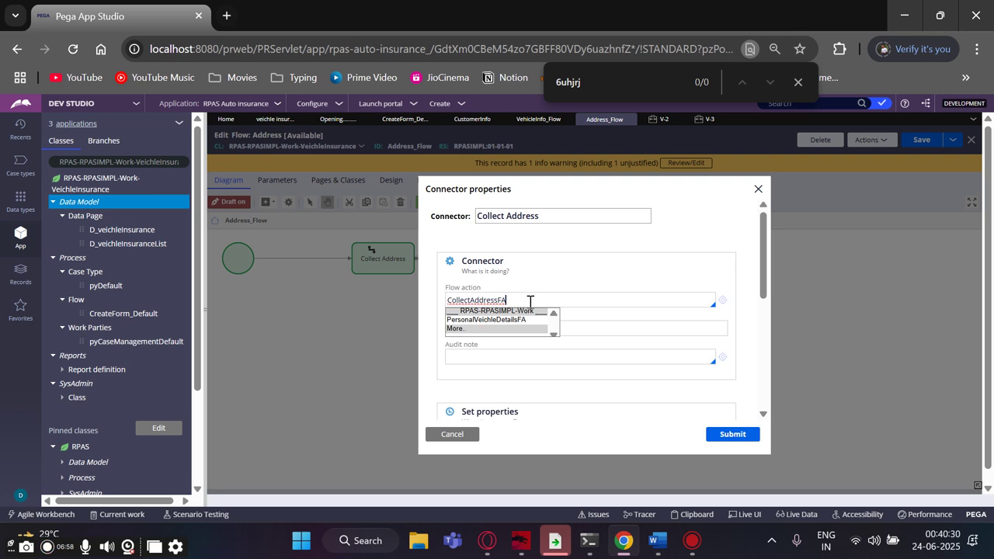
{"action": "left_click", "coordinate": [476, 328]}
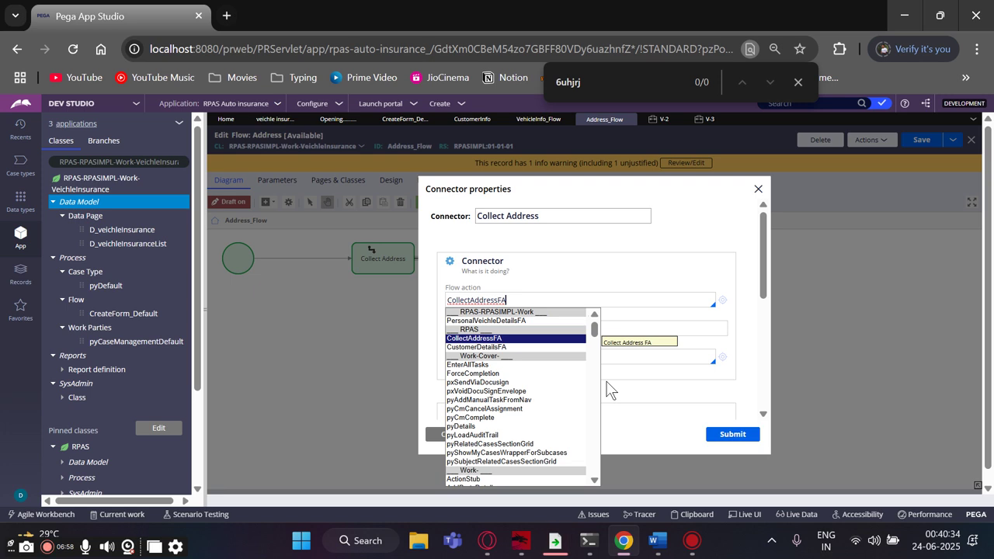
{"action": "scroll", "coordinate": [498, 439], "scroll_direction": "down", "scroll_amount": 5}
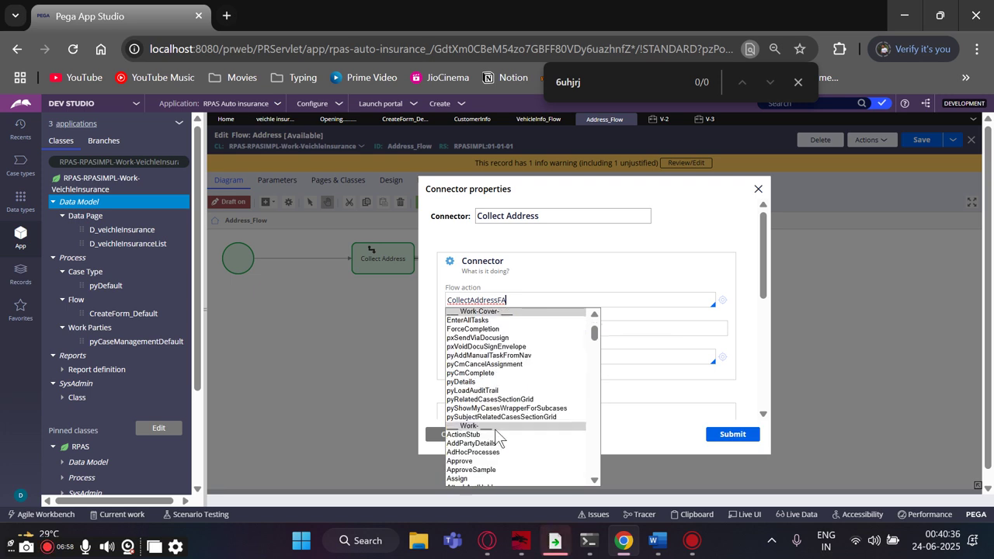
{"action": "scroll", "coordinate": [498, 439], "scroll_direction": "down", "scroll_amount": 15}
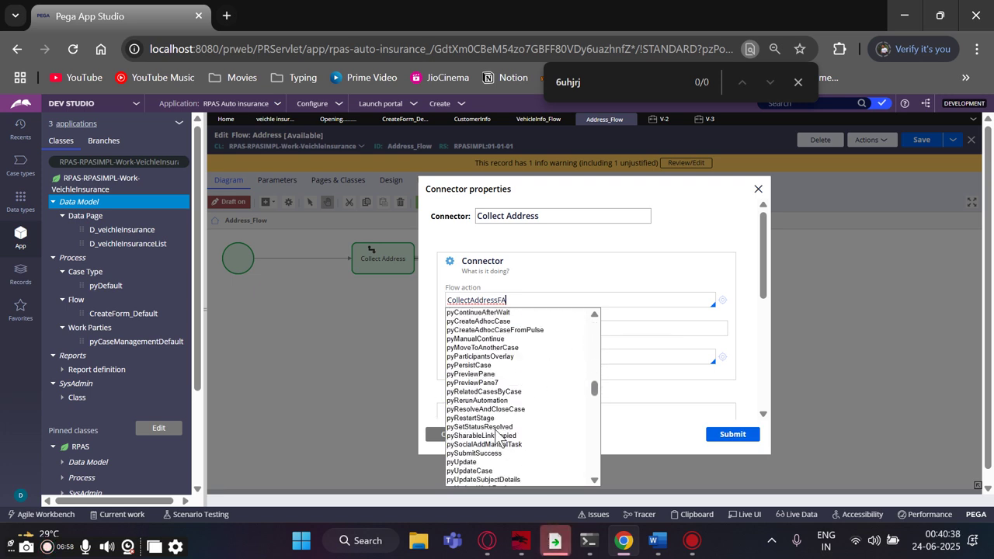
{"action": "scroll", "coordinate": [498, 439], "scroll_direction": "down", "scroll_amount": 10}
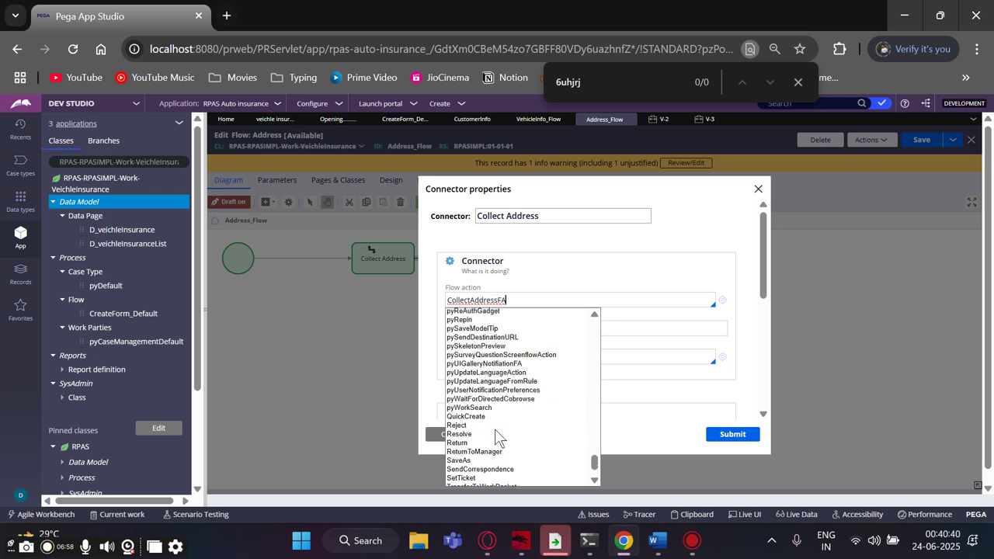
{"action": "scroll", "coordinate": [498, 429], "scroll_direction": "up", "scroll_amount": 15}
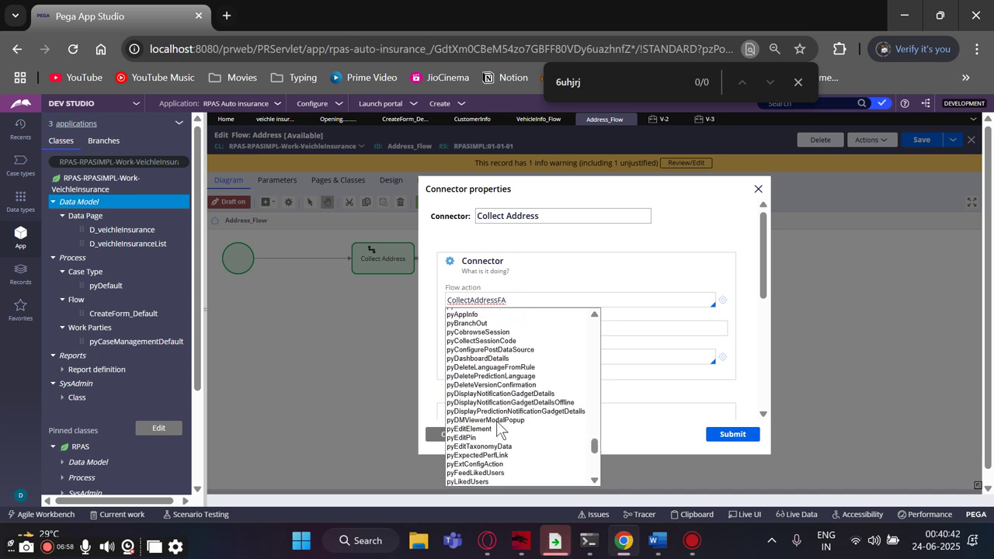
{"action": "scroll", "coordinate": [498, 430], "scroll_direction": "up", "scroll_amount": 10}
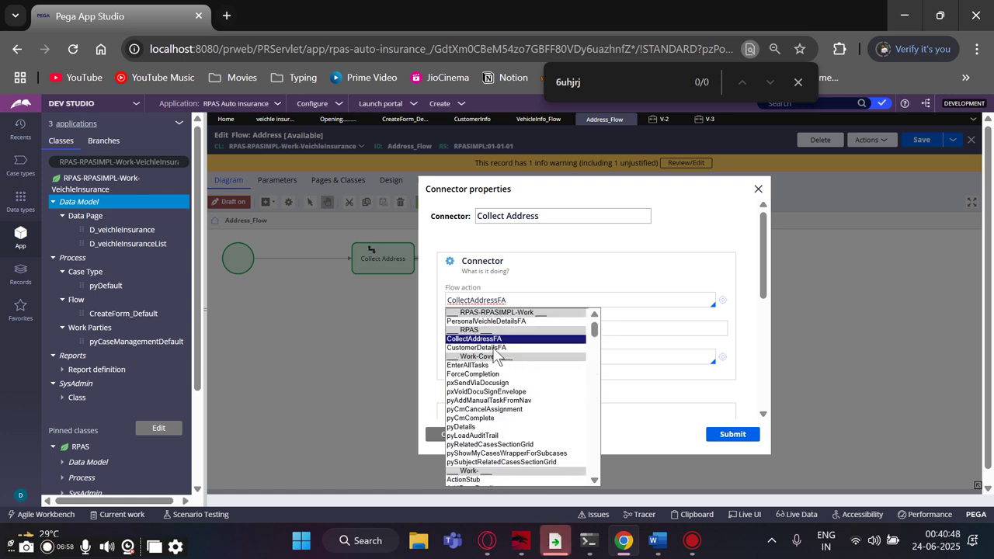
{"action": "left_click", "coordinate": [482, 339]}
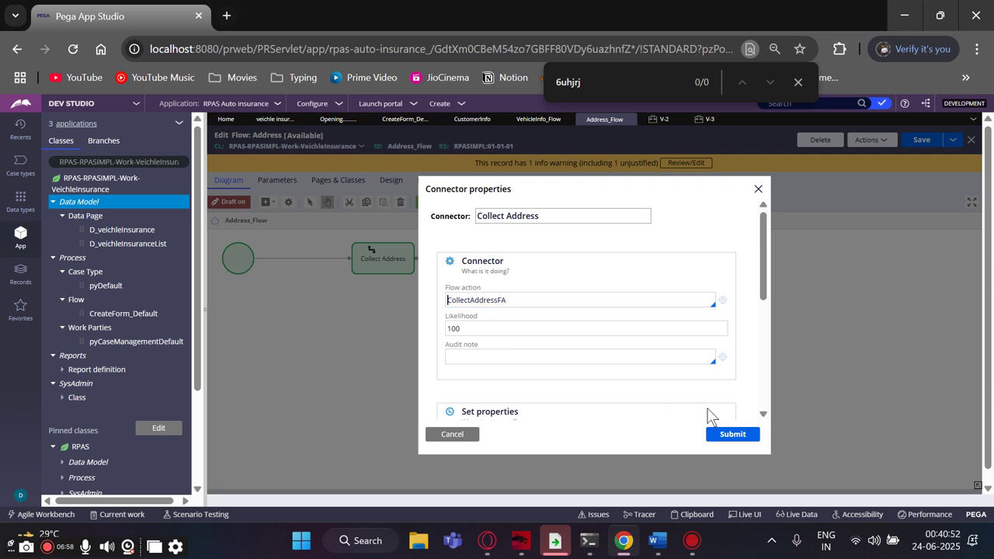
{"action": "left_click", "coordinate": [743, 435]}
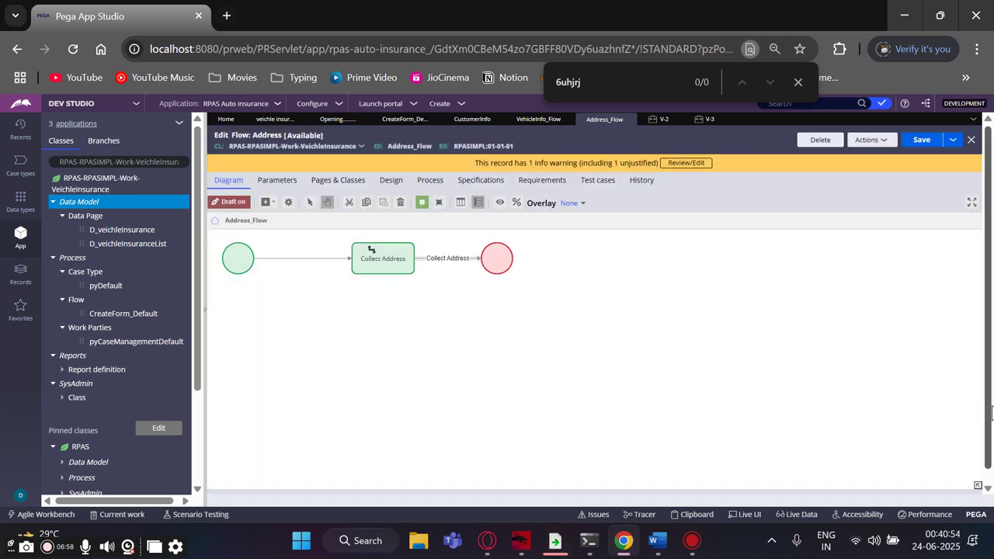
{"action": "left_click", "coordinate": [916, 143]}
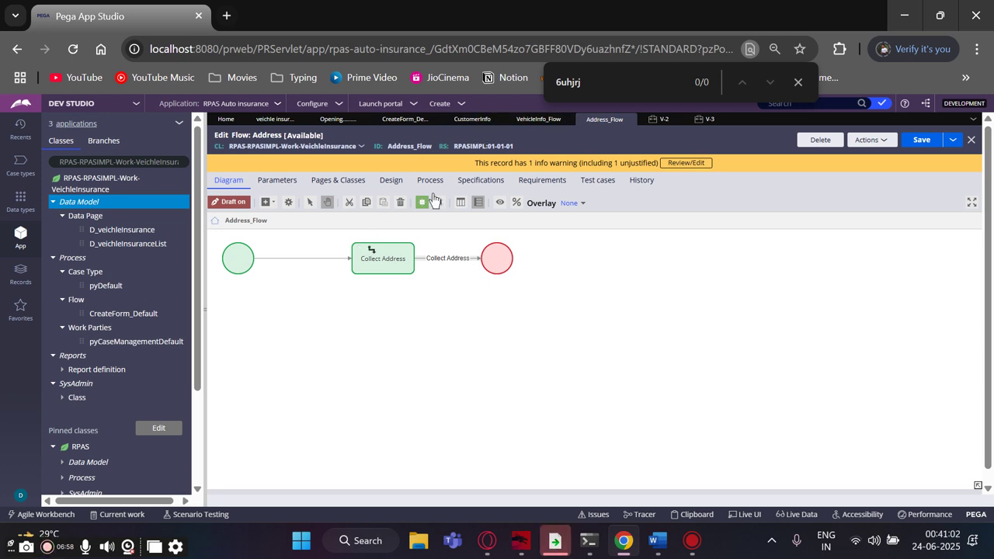
Return to the CustomerInfo flow and save it with its updated connector properties
{"action": "left_click", "coordinate": [455, 122]}
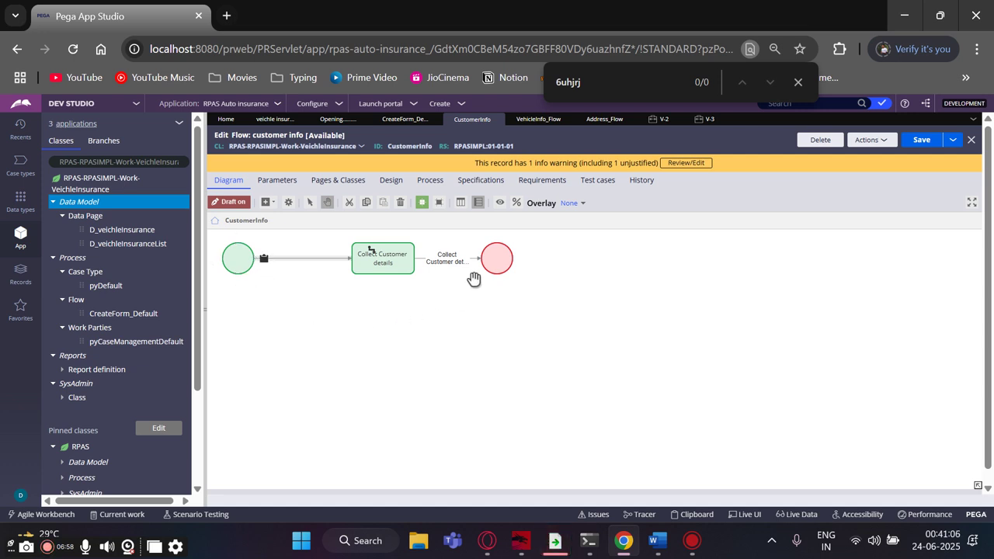
{"action": "left_click", "coordinate": [920, 142]}
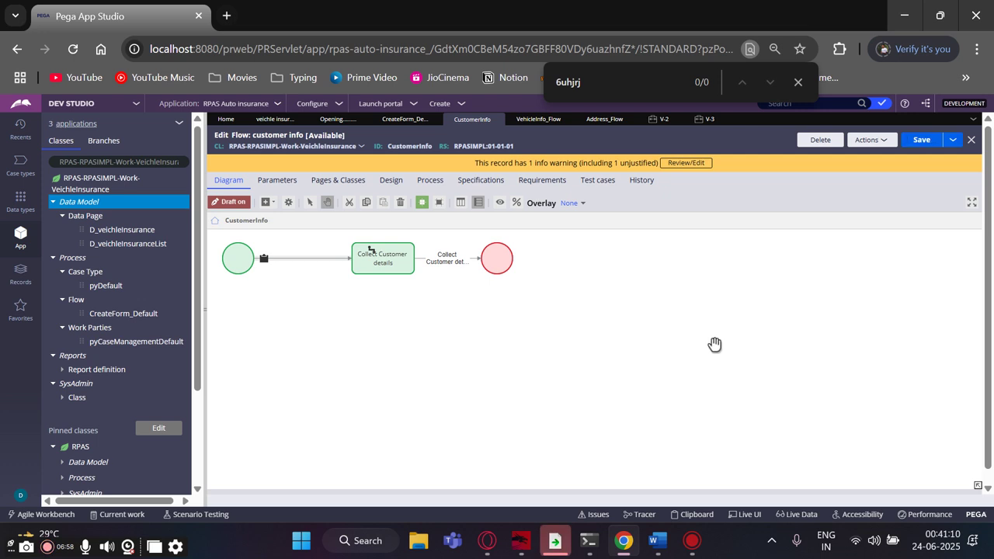
{"action": "left_click", "coordinate": [400, 256]}
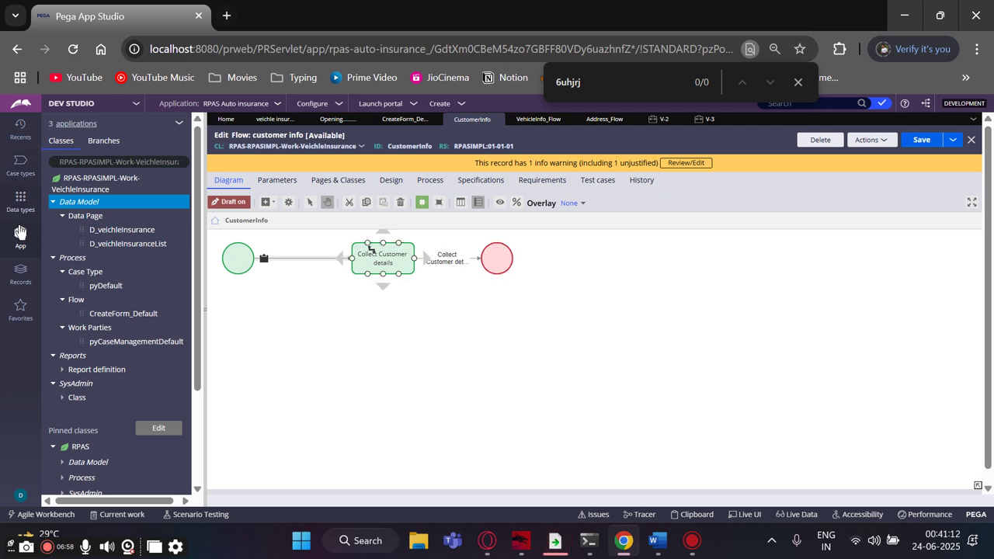
Reopen the veichle insurance case type to display its case life cycle
{"action": "left_click", "coordinate": [23, 165]}
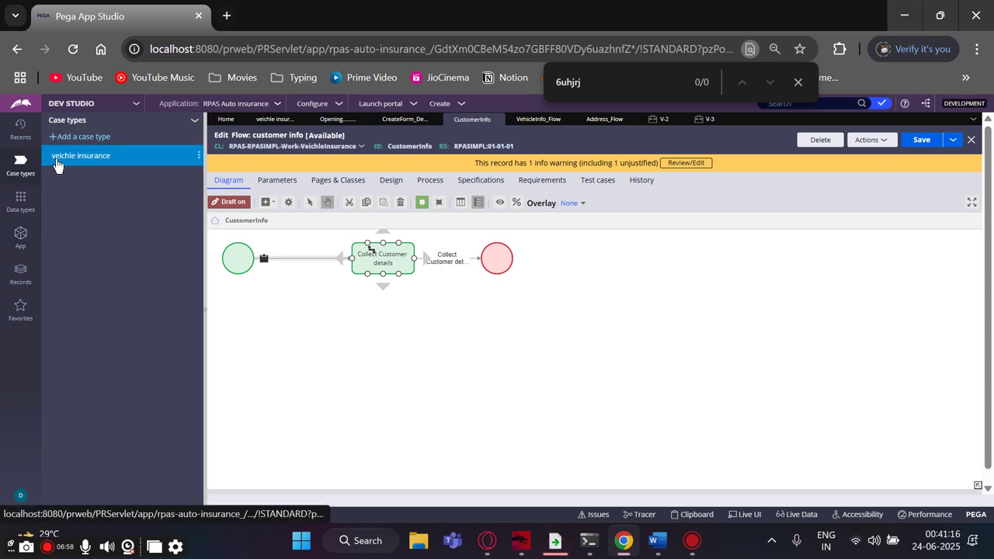
{"action": "left_click", "coordinate": [61, 159]}
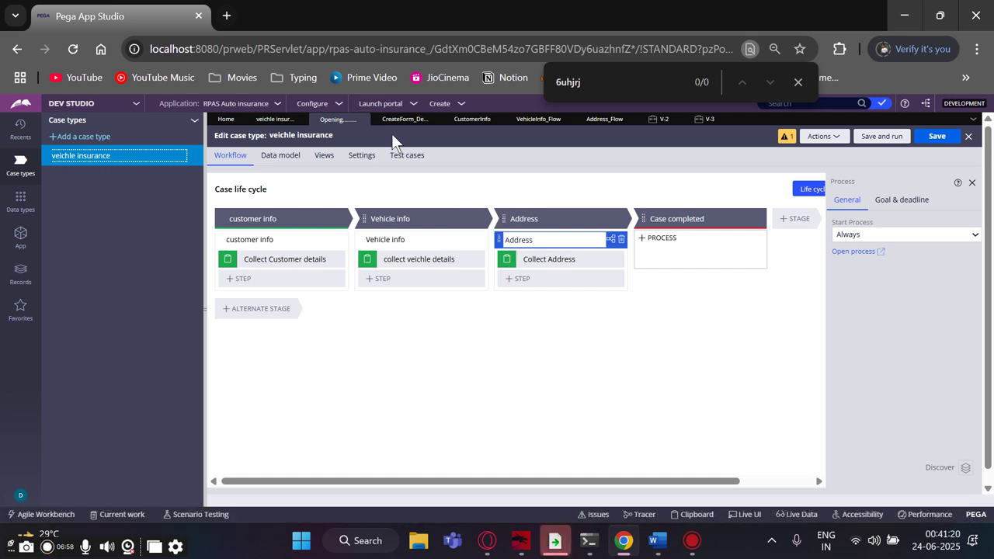
{"action": "left_click", "coordinate": [461, 105]}
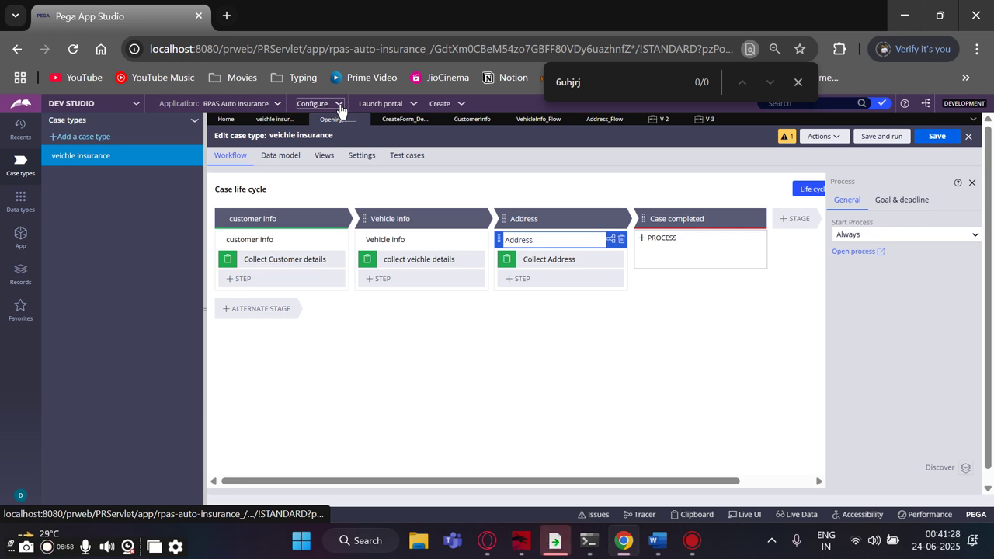
{"action": "left_click", "coordinate": [340, 109]}
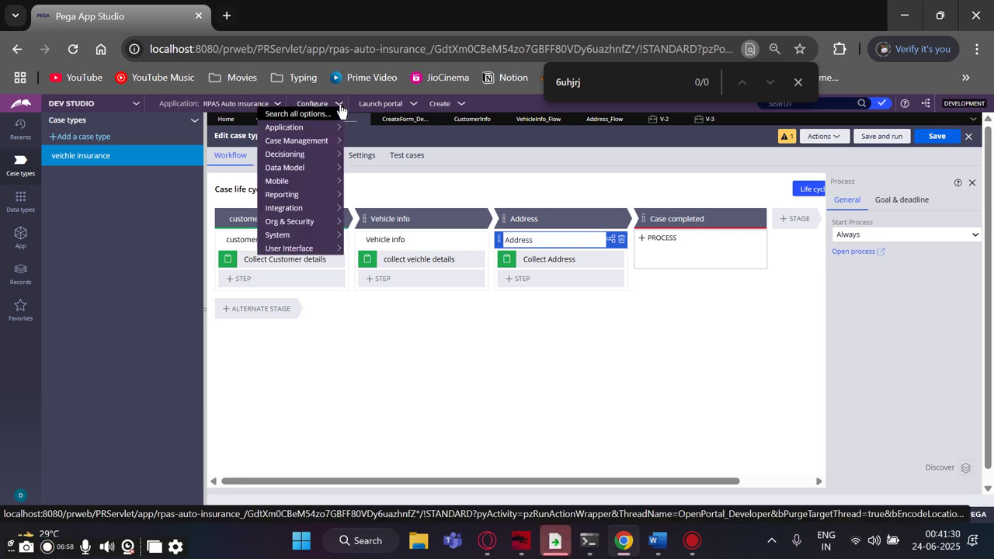
{"action": "left_click", "coordinate": [348, 363]}
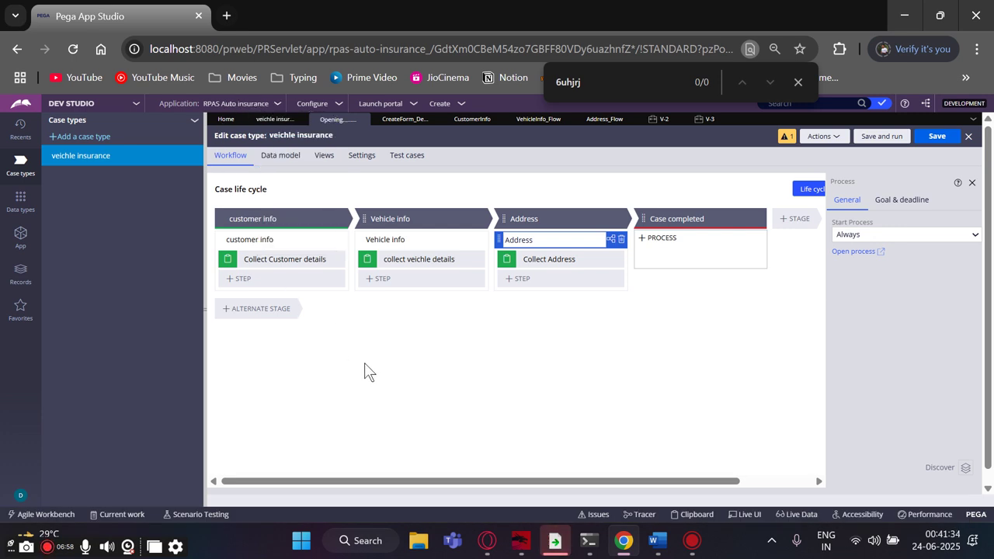
Close the browser's find bar, try to save and run the veichle insurance case type, and refresh its record
{"action": "left_click", "coordinate": [798, 83]}
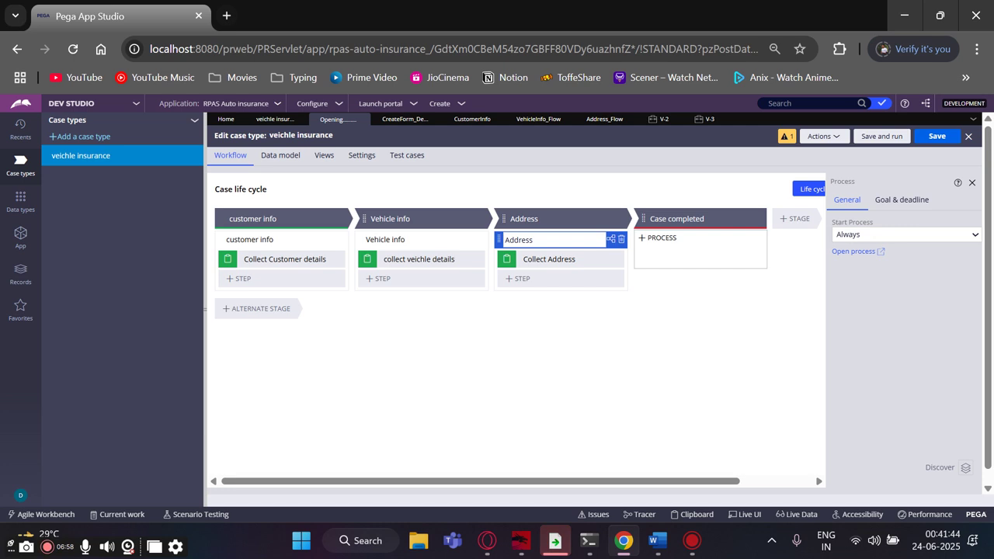
{"action": "left_click", "coordinate": [876, 136]}
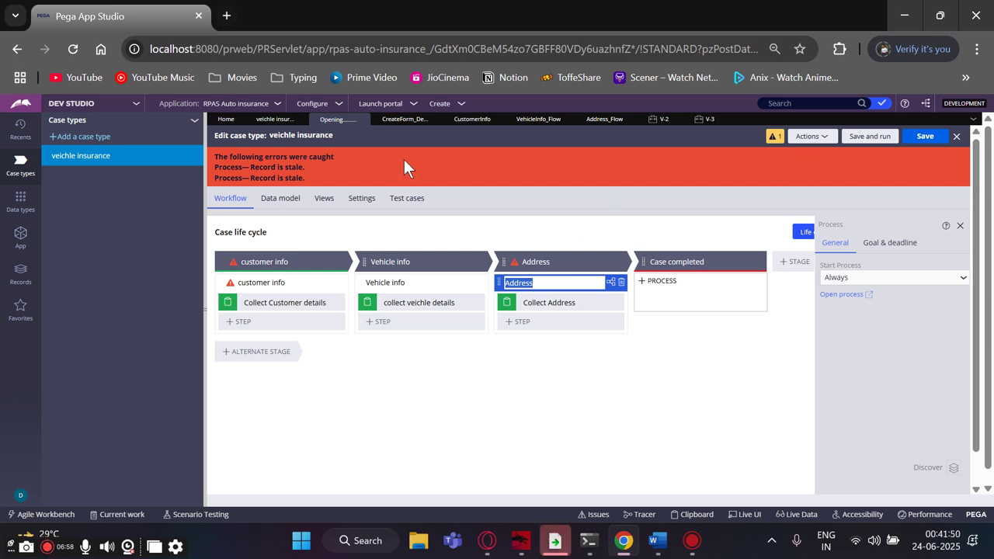
{"action": "left_click", "coordinate": [808, 137]}
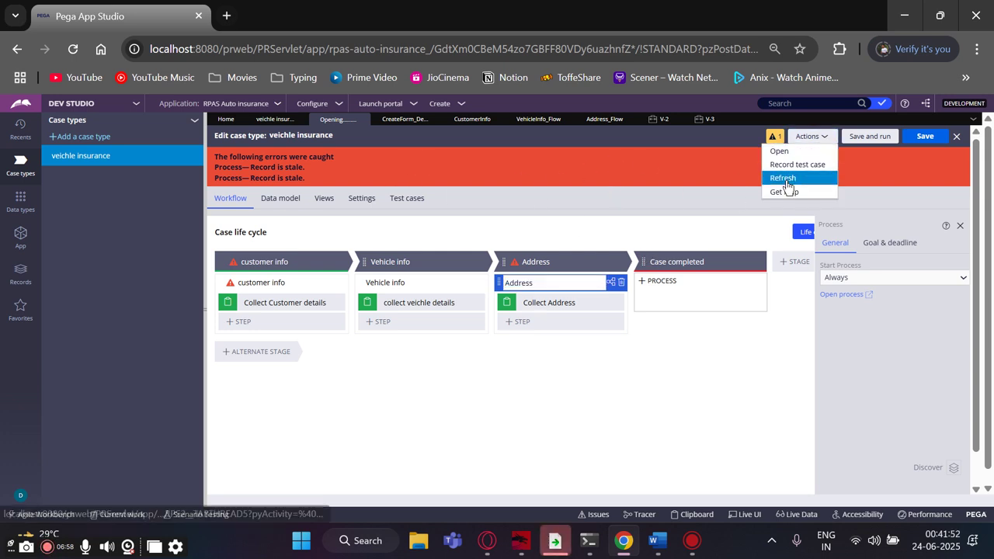
{"action": "left_click", "coordinate": [786, 178]}
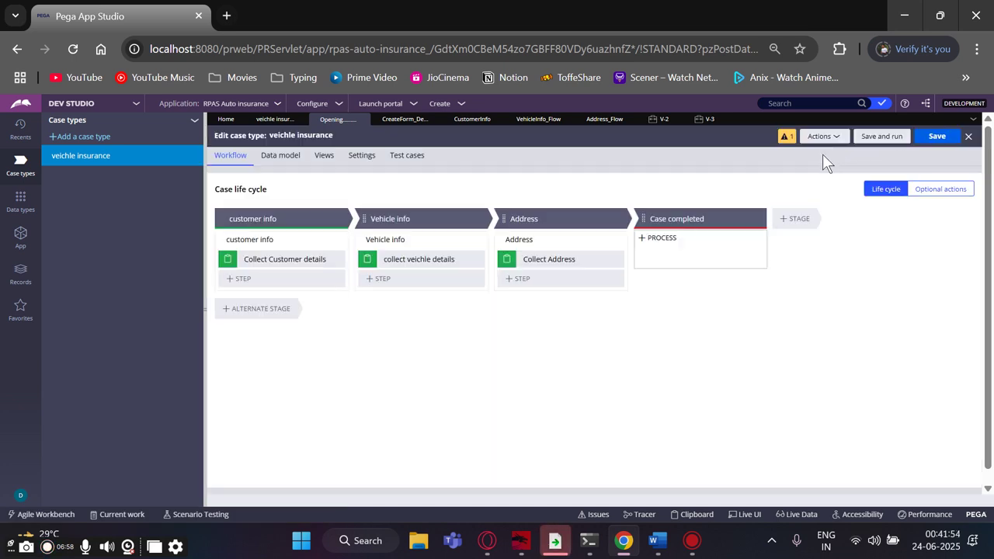
Save and run the refreshed case type, submitting the customer info, Vehicle info and Address forms without entering any data
{"action": "left_click", "coordinate": [881, 137]}
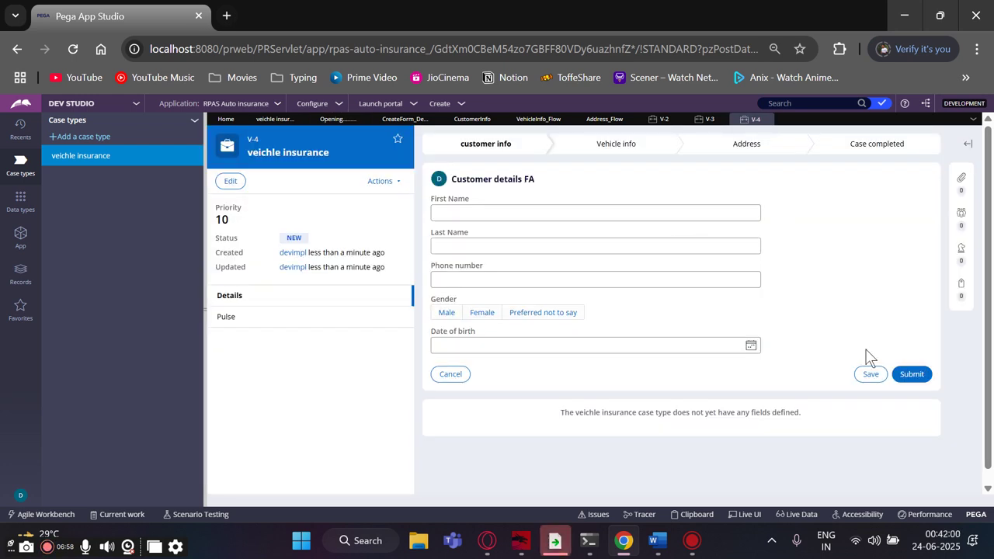
{"action": "left_click", "coordinate": [901, 376]}
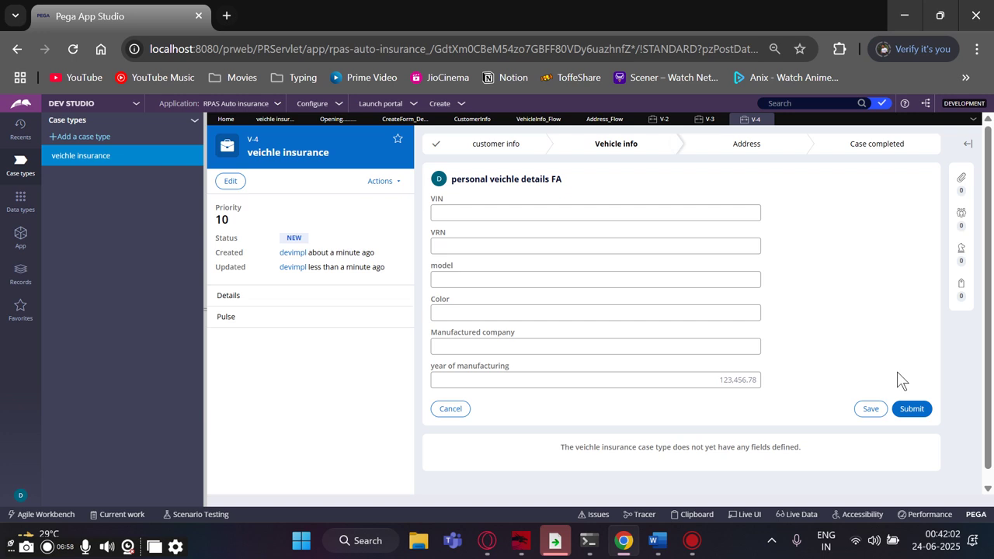
{"action": "triple_click", "coordinate": [898, 409]}
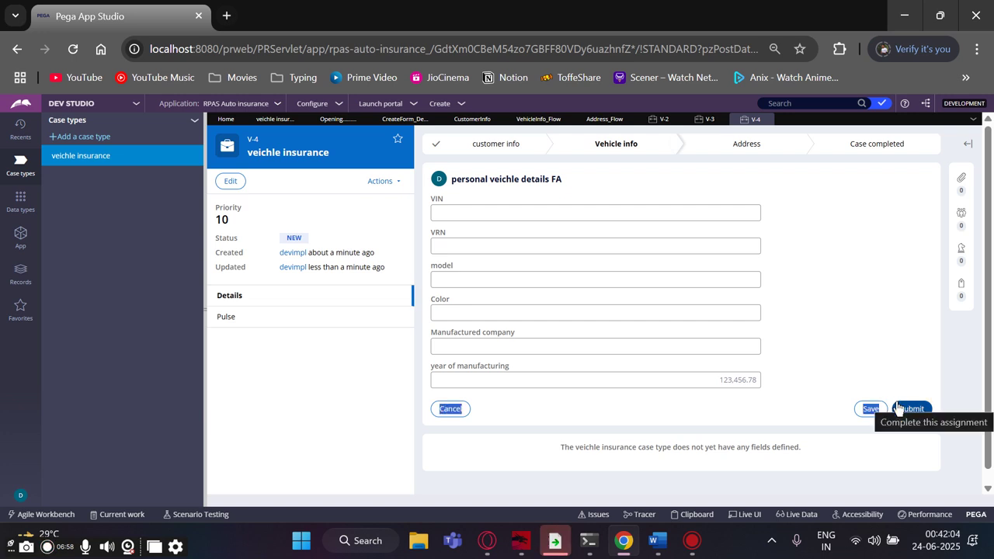
{"action": "left_click", "coordinate": [899, 409]}
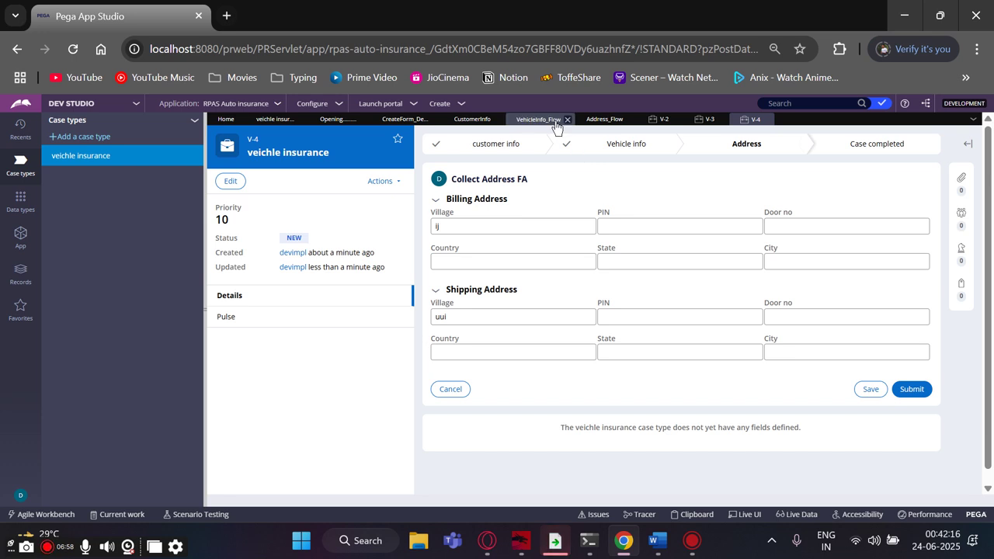
{"action": "left_click", "coordinate": [912, 396]}
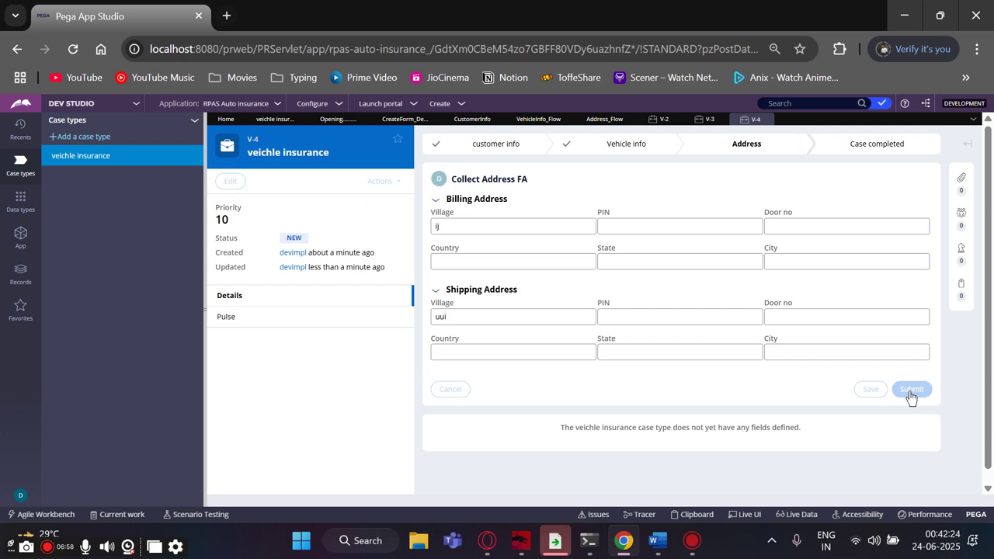